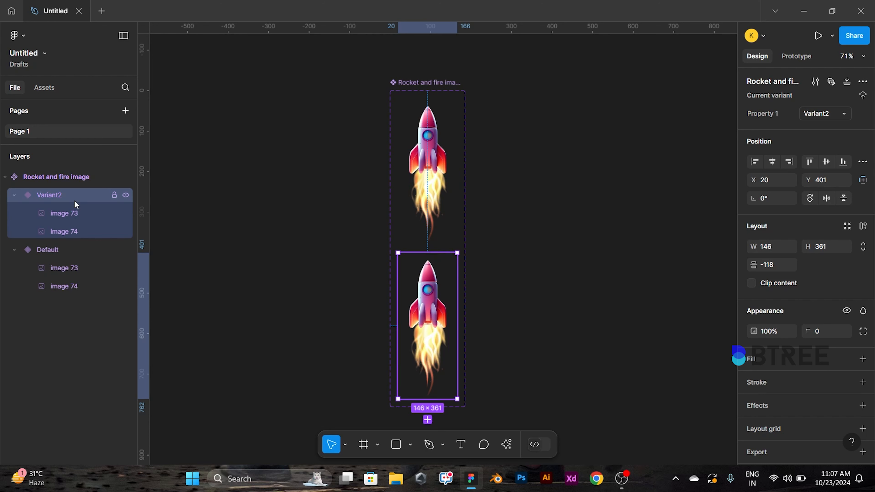
Nudge both images inside Variant2 1 px left and 1 px down.
click(71, 214)
shift+click(68, 232)
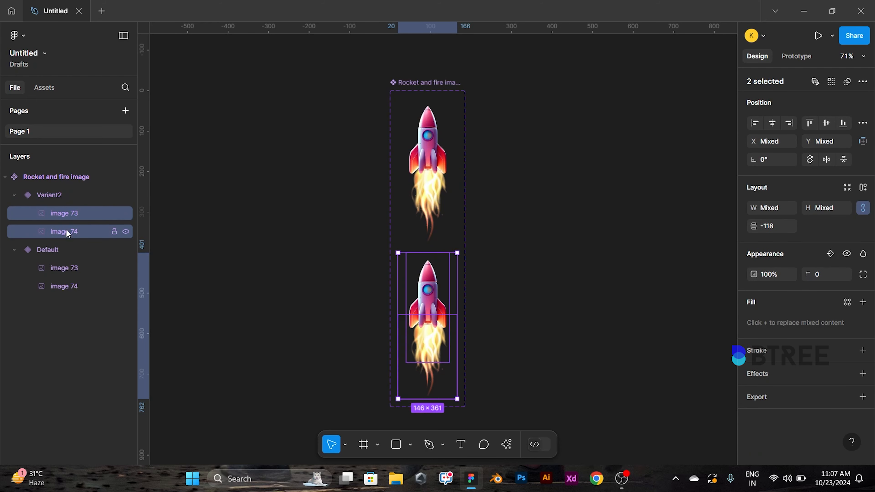
scroll(455, 381, up, 5)
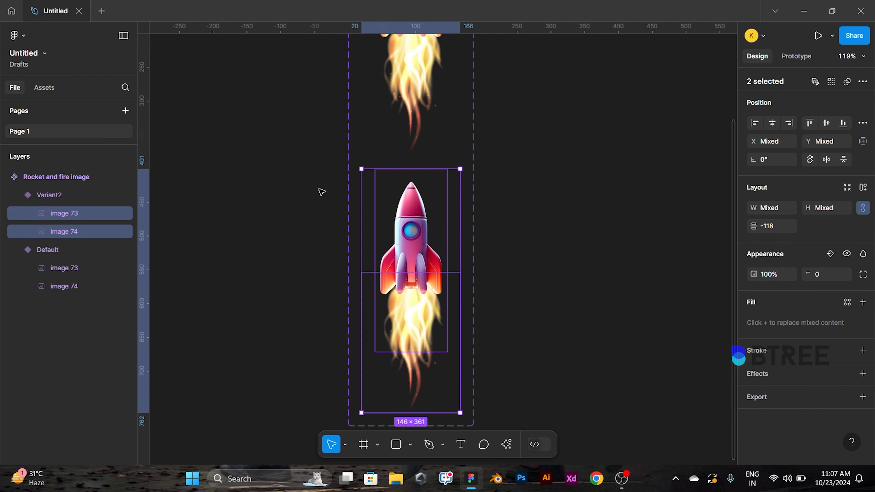
scroll(434, 276, down, 2)
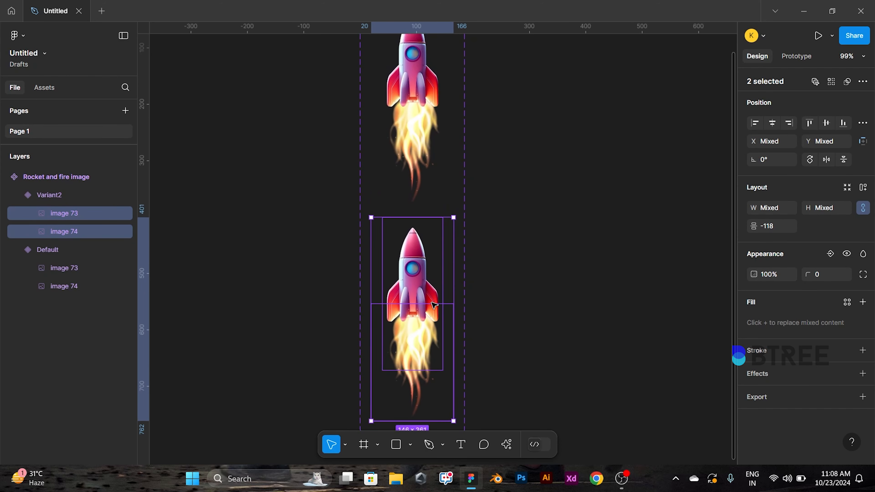
key(Left)
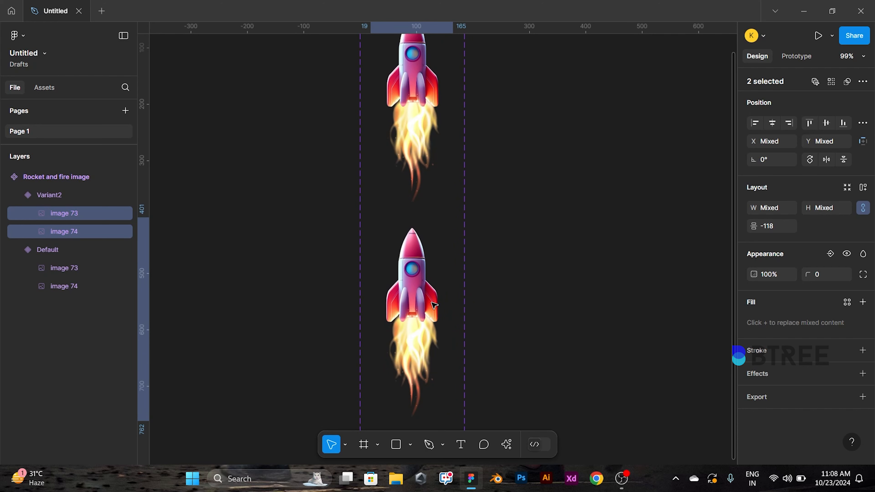
key(Down)
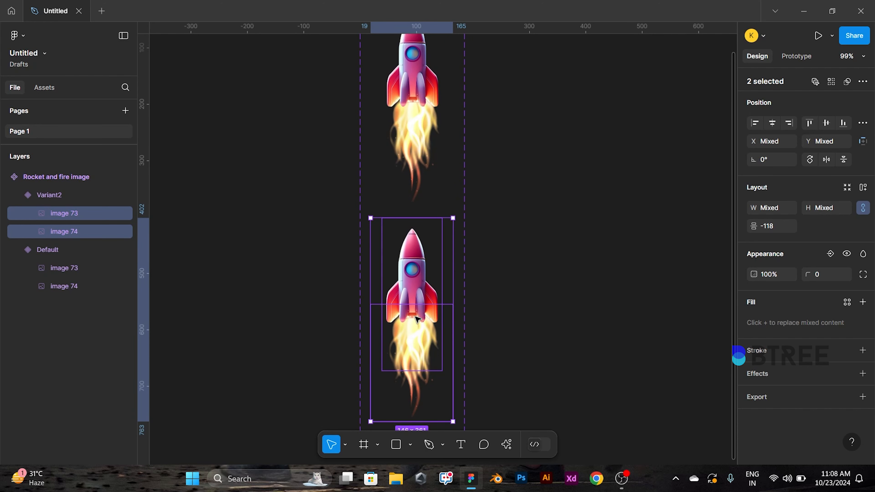
click(546, 279)
Add a third variant to the rocket and fire component set.
scroll(545, 279, down, 3)
click(470, 119)
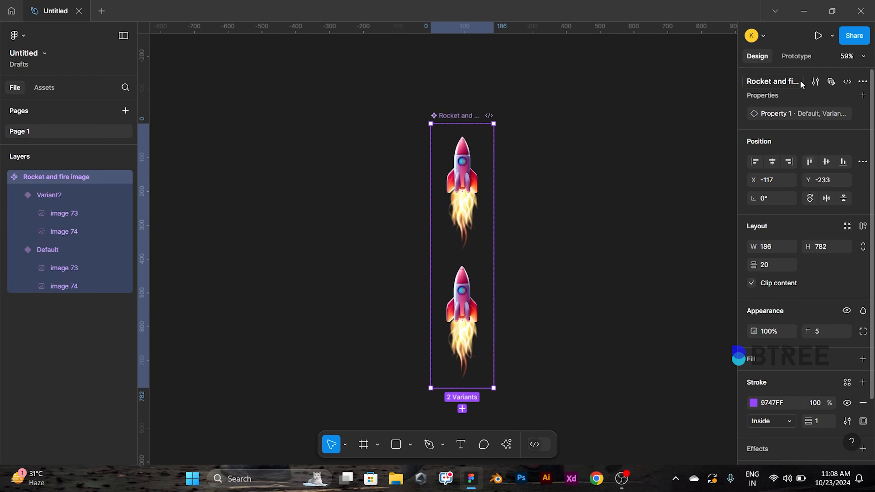
click(462, 409)
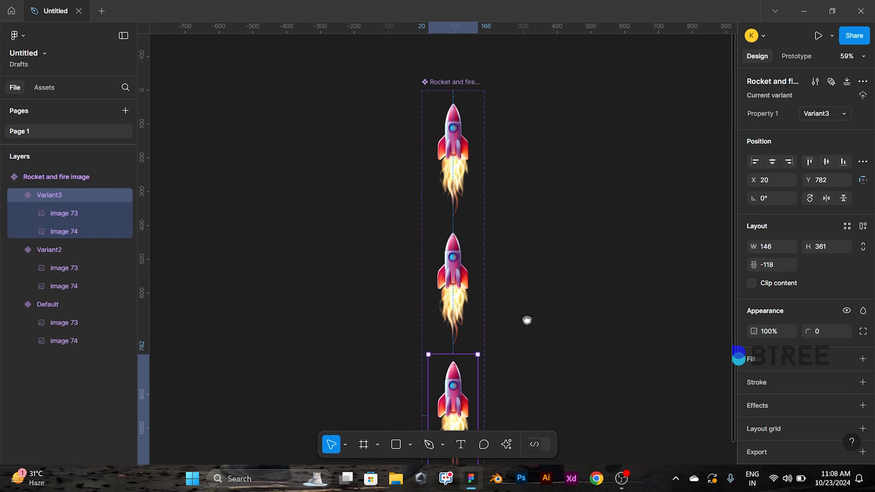
Nudge both images inside Variant3 2 px up and 2 px right.
scroll(454, 329, up, 3)
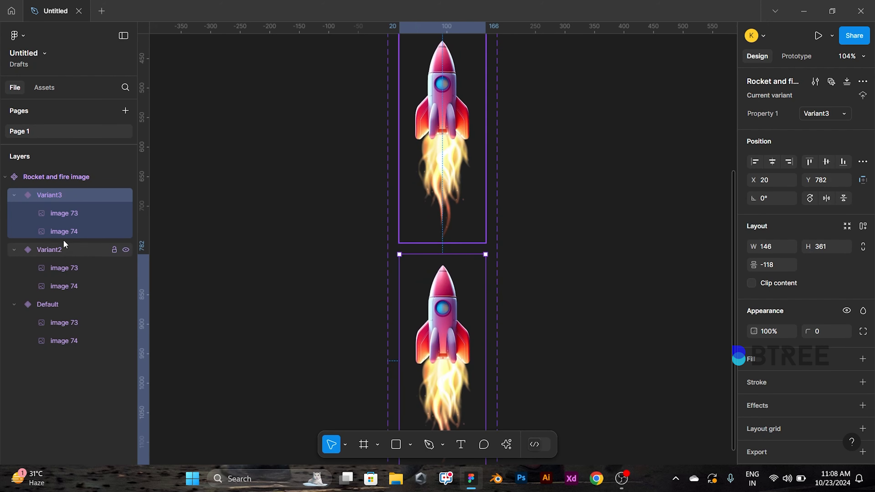
click(62, 213)
shift+click(58, 231)
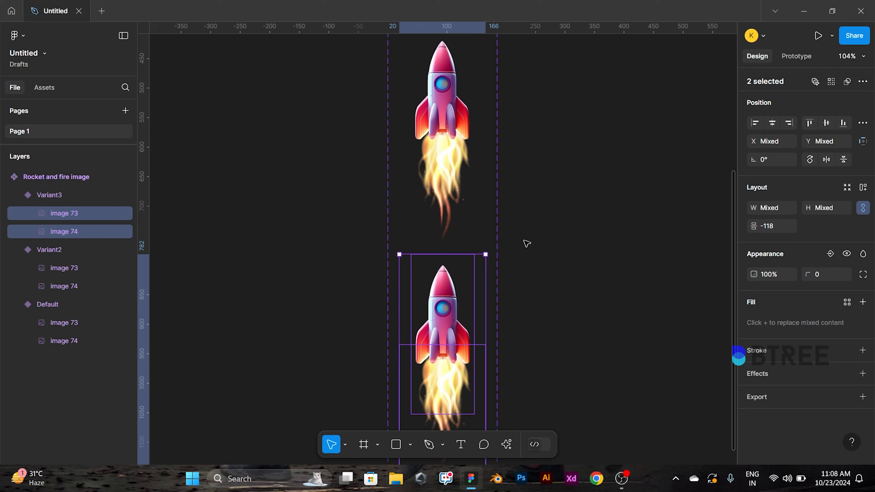
key(Up)
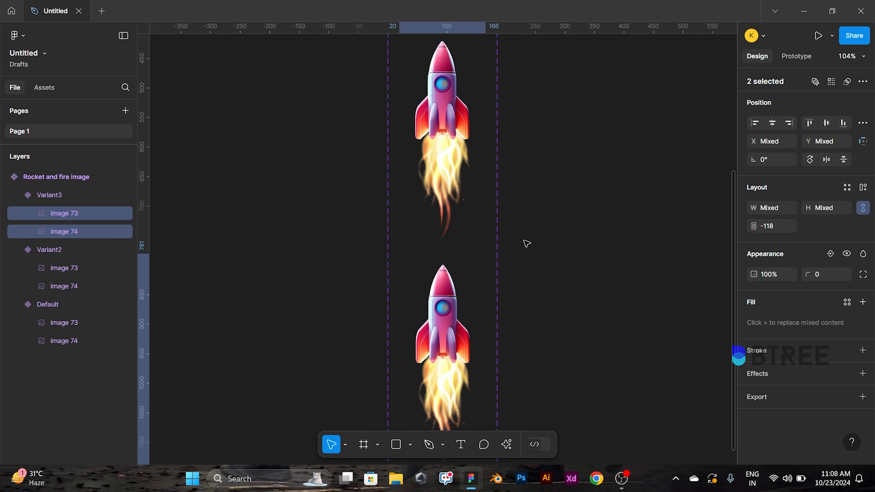
key(Right)
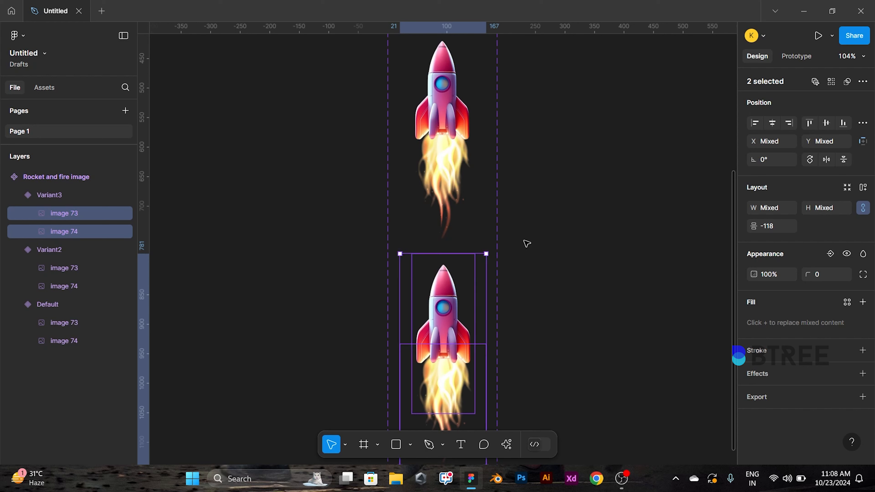
key(Right)
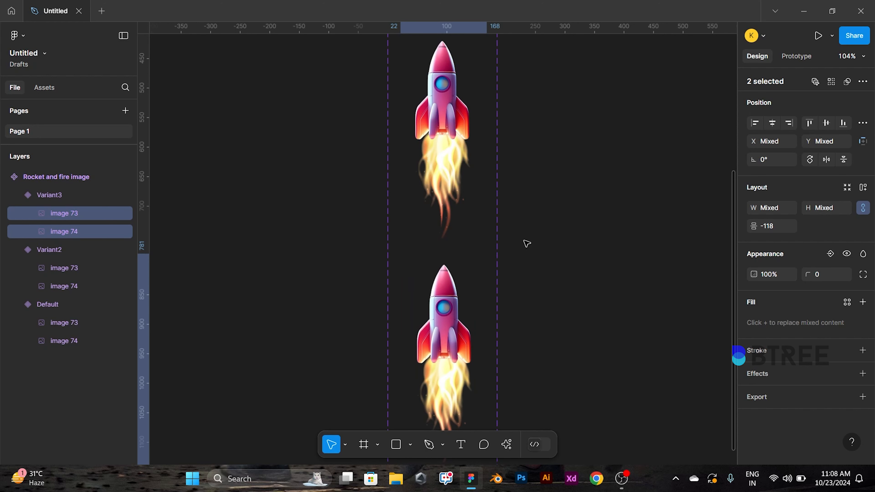
key(Up)
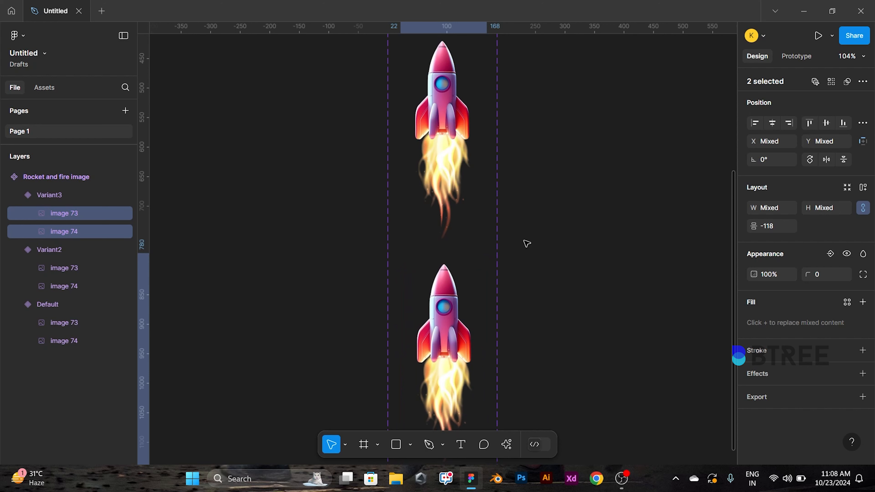
Compare the rocket and flame positions across the three variants of the component set.
scroll(432, 164, up, 3)
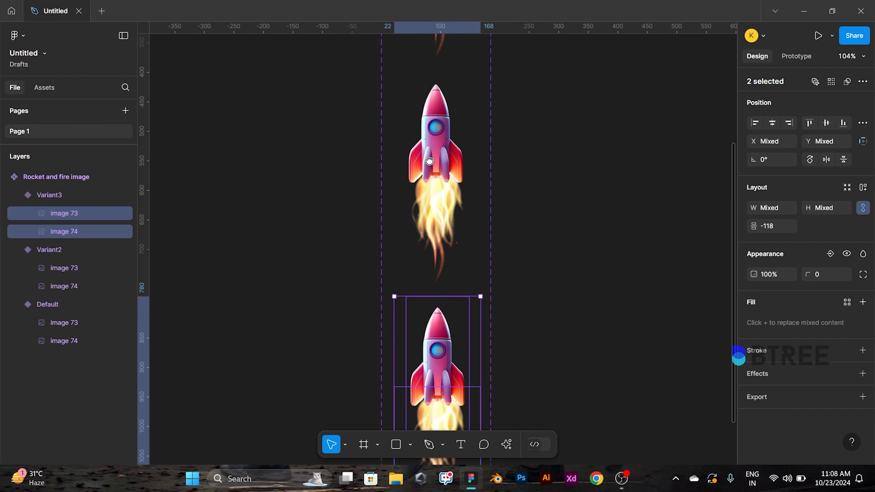
scroll(431, 164, down, 4)
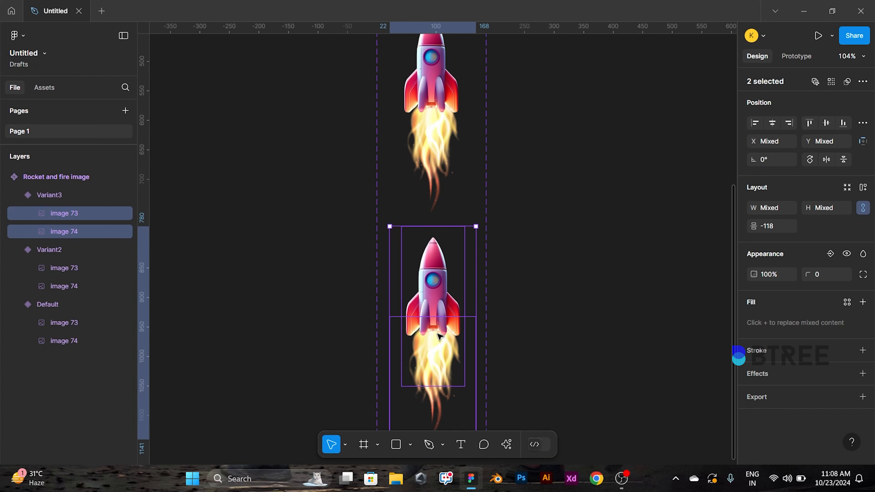
scroll(491, 334, down, 3)
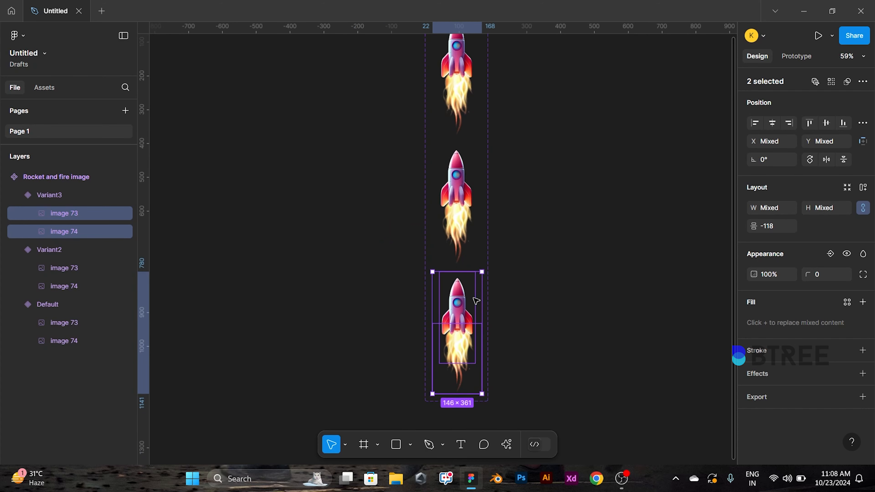
scroll(519, 295, down, 1)
drag(519, 295, 514, 322)
click(515, 322)
drag(461, 275, 439, 262)
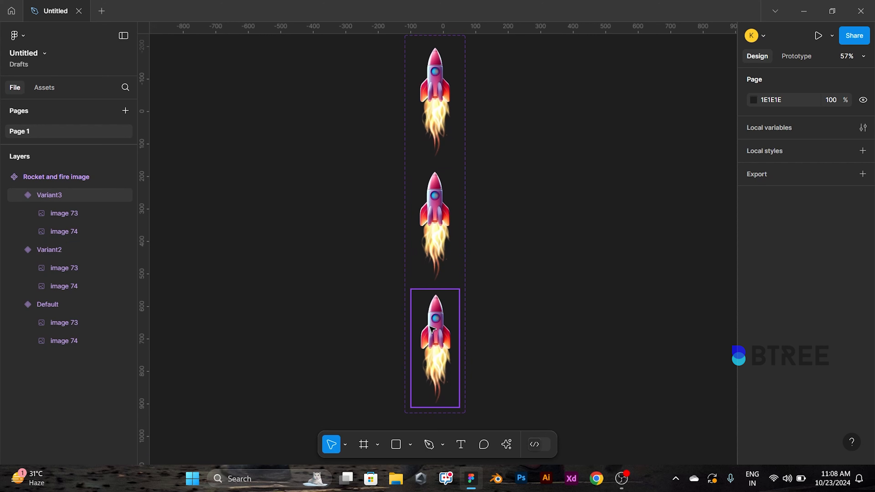
scroll(430, 328, down, 2)
drag(465, 255, 443, 236)
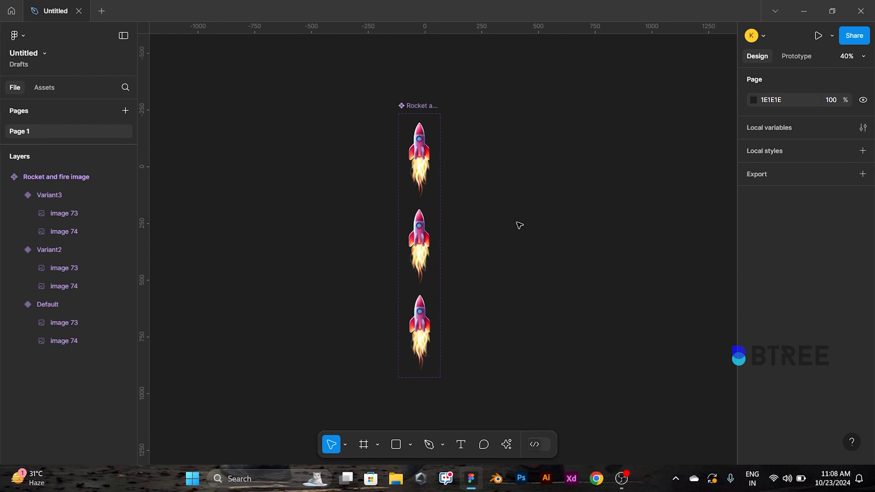
scroll(443, 176, up, 5)
scroll(444, 177, down, 4)
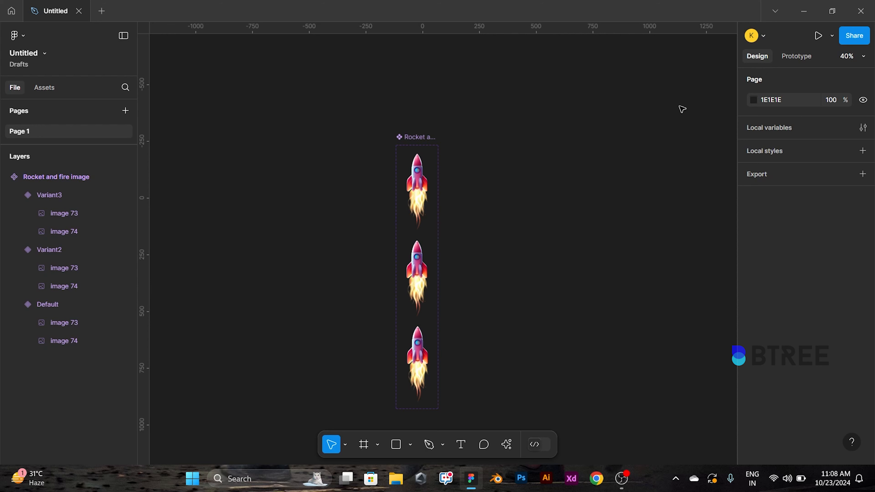
Add a prototype interaction from the Default variant to Variant2, triggered after a delay of 1 ms.
click(790, 59)
click(416, 151)
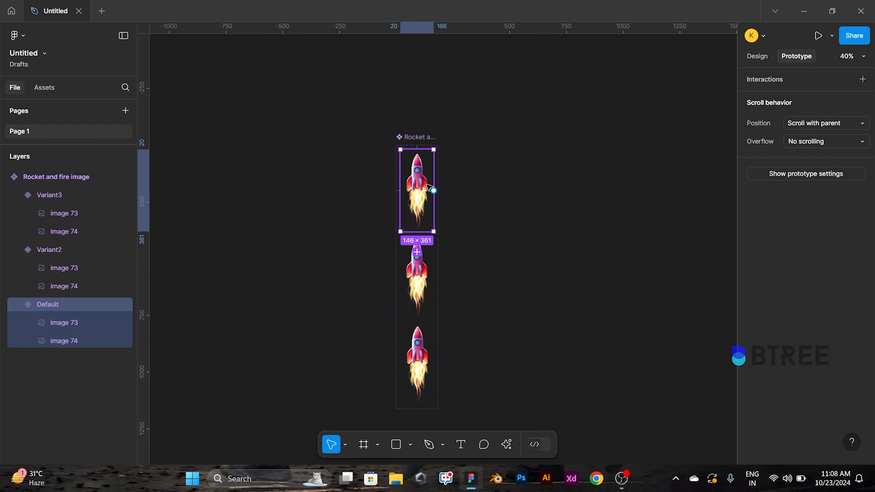
drag(433, 190, 444, 286)
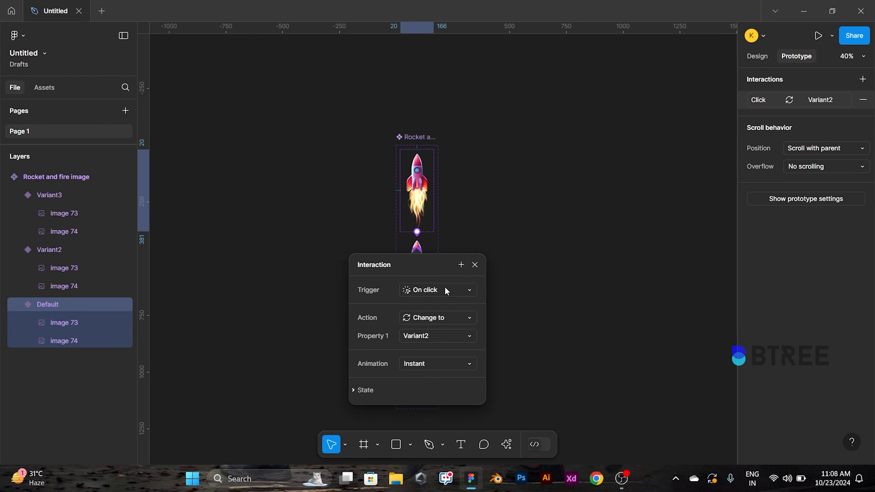
click(444, 287)
click(436, 432)
click(427, 309)
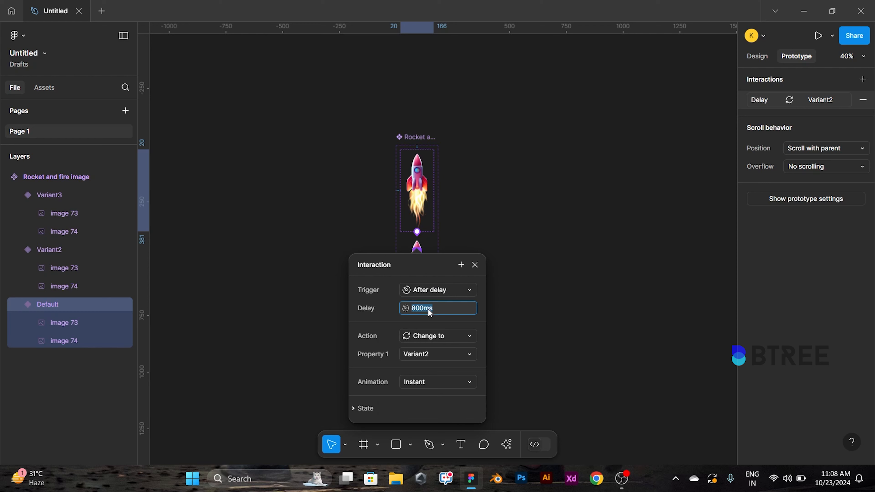
text(1)
key(Return)
Set the Default variant's transition to Smart animate with a Linear curve and a 100 ms duration.
click(434, 386)
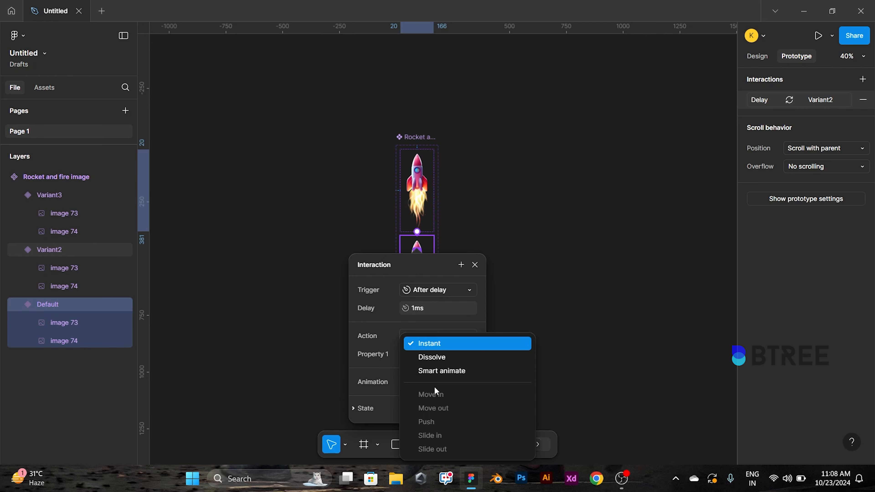
click(436, 369)
click(432, 401)
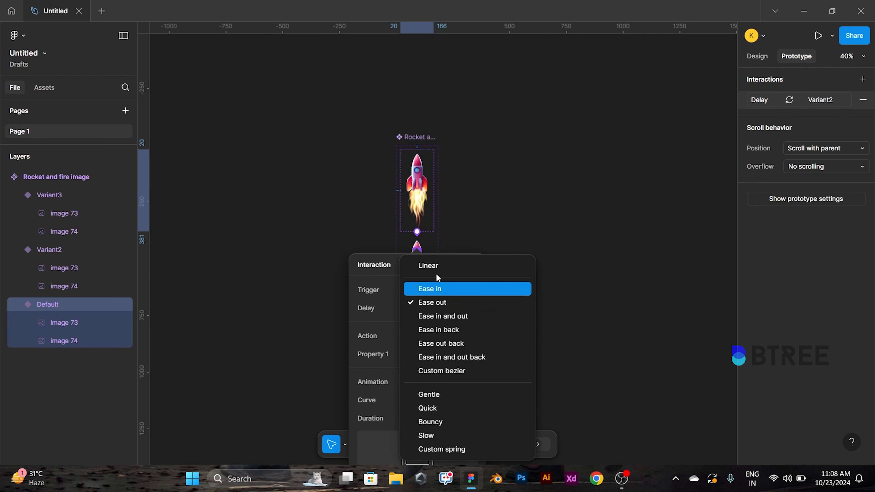
click(436, 272)
click(440, 418)
text(100)
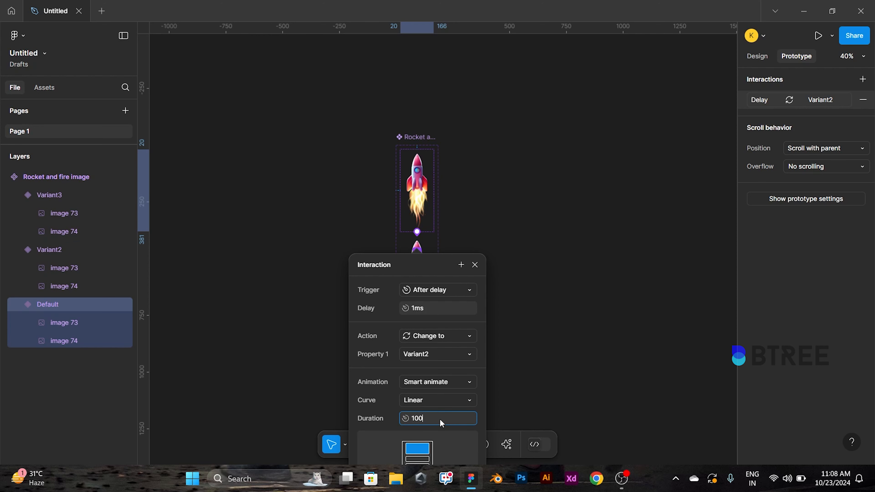
key(Return)
drag(427, 260, 649, 179)
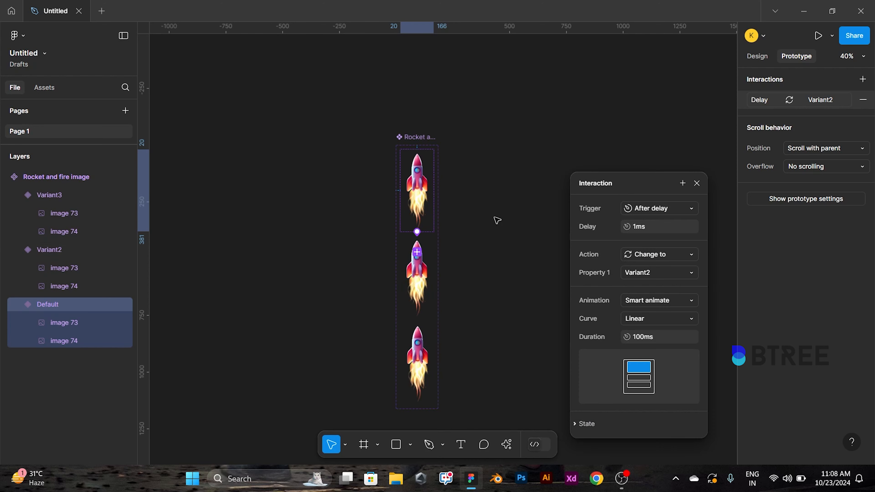
Add a prototype interaction from Variant2 to Variant3 with the After delay trigger.
click(429, 269)
drag(433, 277, 417, 375)
click(440, 379)
click(428, 447)
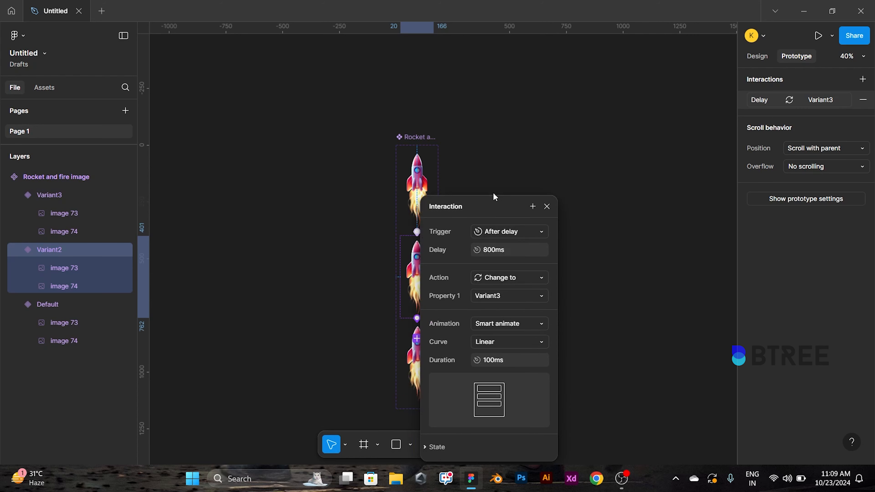
click(556, 185)
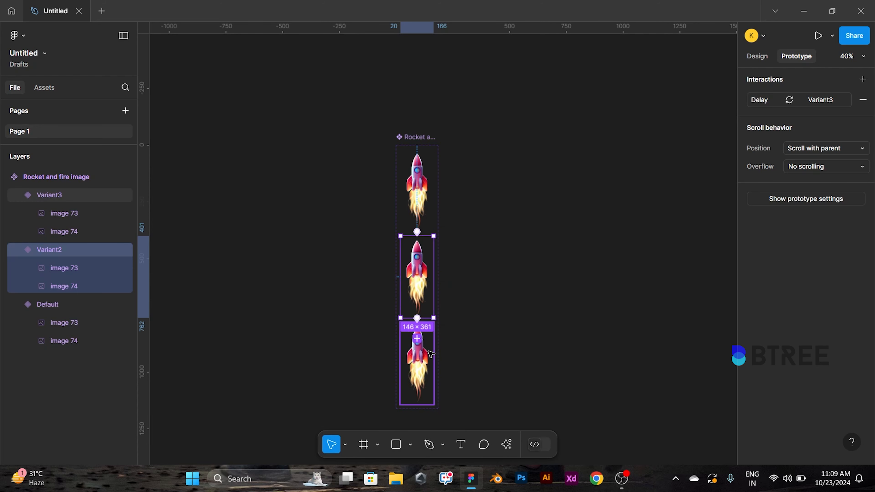
Add a prototype interaction from Variant3 back to Default, triggered after a delay of 1 ms.
click(424, 358)
drag(433, 363, 411, 173)
click(469, 286)
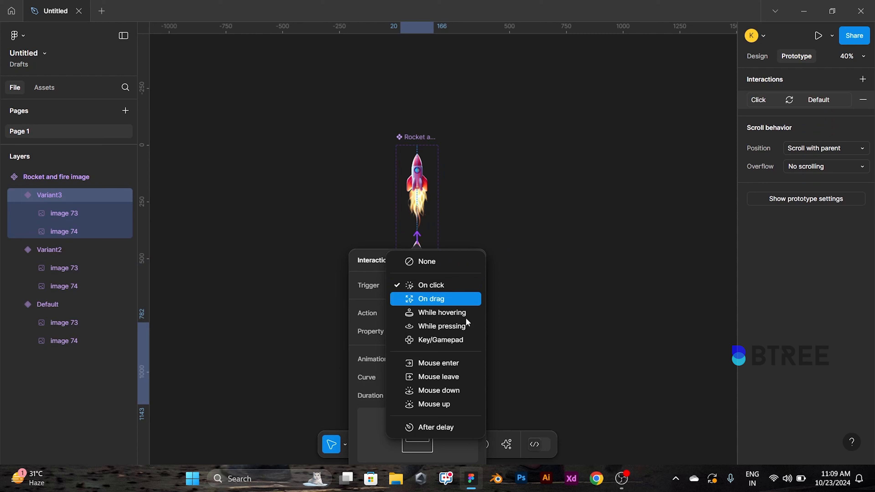
click(465, 427)
click(452, 305)
text(1)
key(Return)
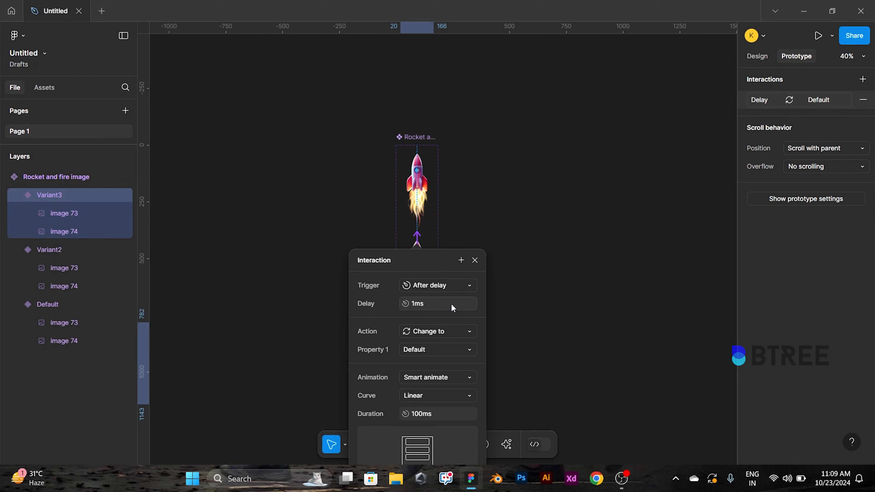
drag(437, 262, 522, 175)
click(587, 162)
Draw a frame of about 560 × 530 beside the component set.
key(f)
drag(415, 164, 543, 284)
click(573, 248)
Change the new frame's fill to near-black.
click(514, 198)
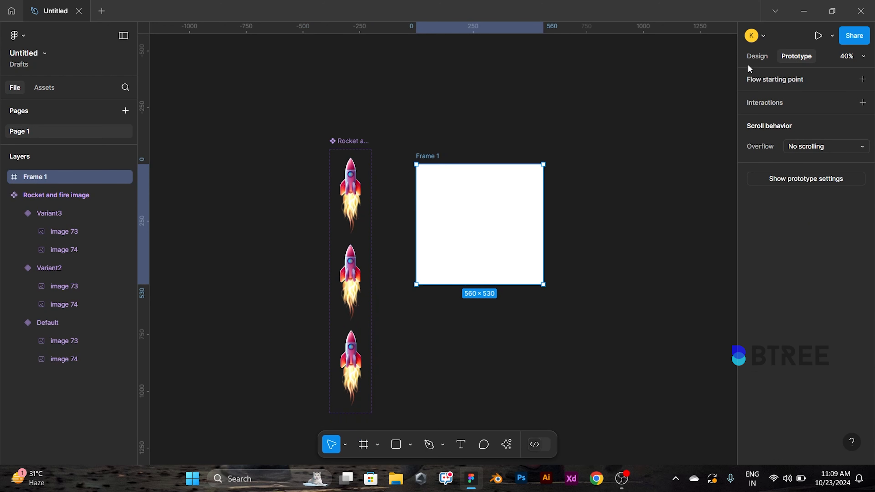
click(755, 57)
click(754, 327)
drag(631, 285, 590, 312)
click(568, 300)
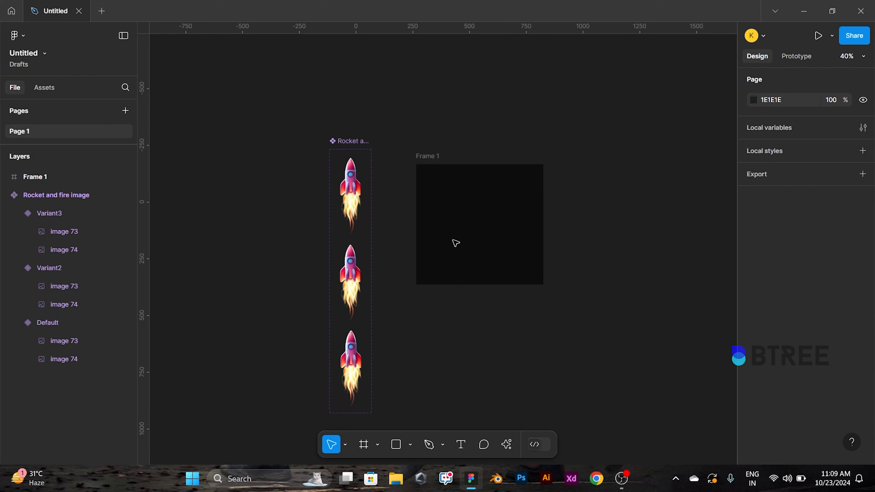
Place an instance of the Default rocket variant inside Frame 1 at about X 56, Y 84.
click(360, 190)
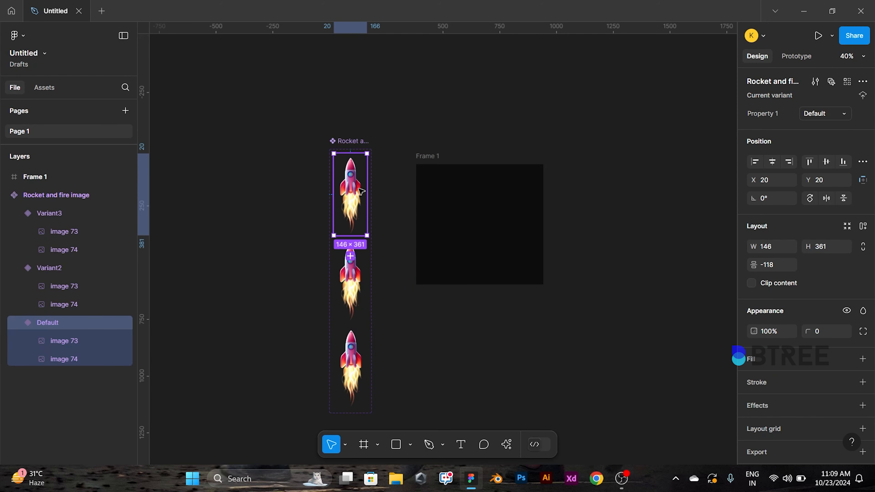
drag(360, 193, 447, 217)
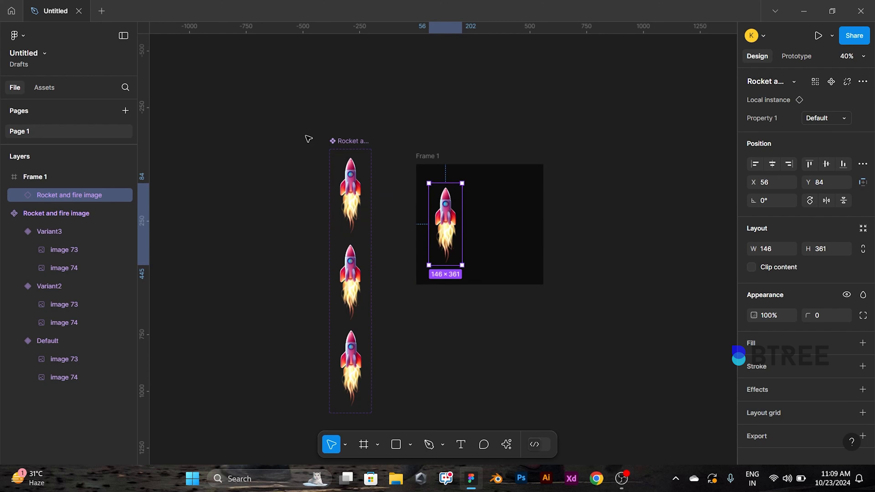
Try inserting another rocket instance into Frame 1 from the local assets.
click(44, 88)
click(44, 169)
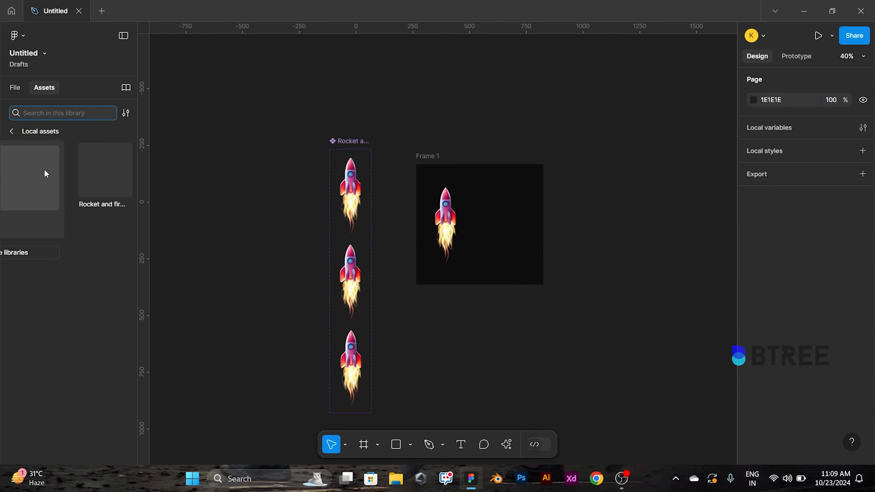
click(35, 169)
drag(292, 197, 499, 224)
key(Delete)
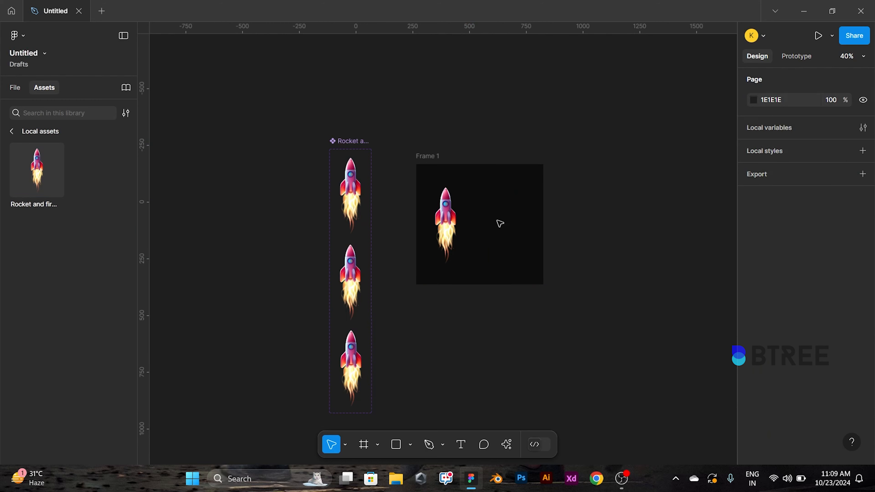
click(14, 87)
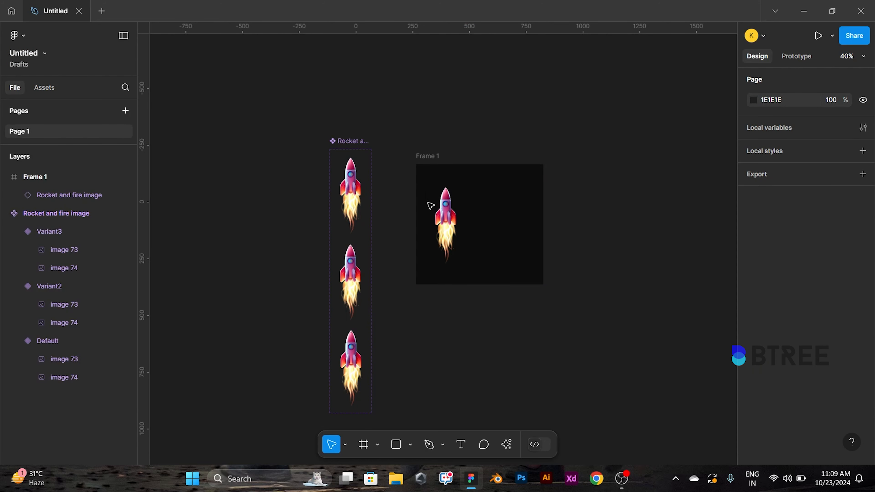
Move the rocket instance to the horizontal centre of Frame 1 and preview the frame's prototype.
click(431, 207)
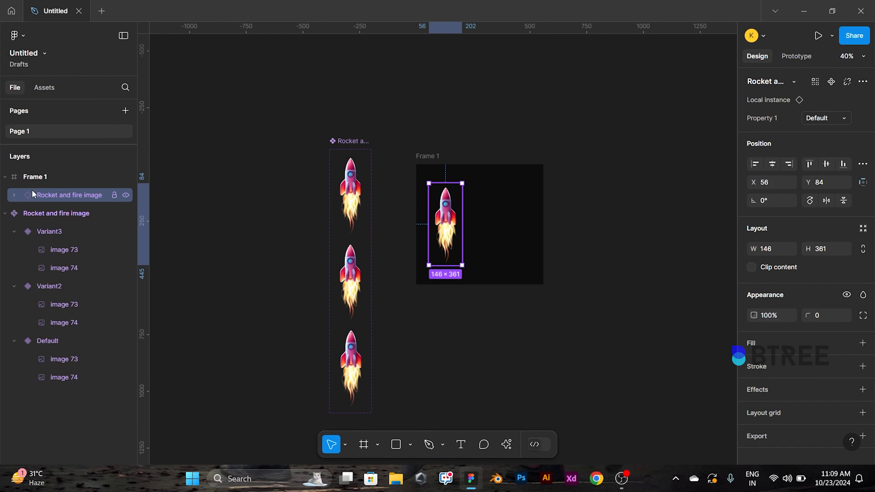
drag(444, 220, 477, 219)
click(435, 157)
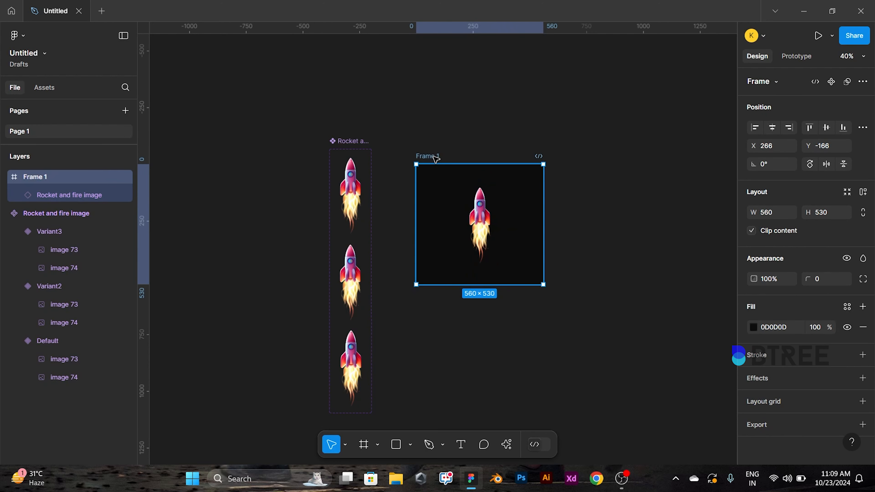
key(shift+space)
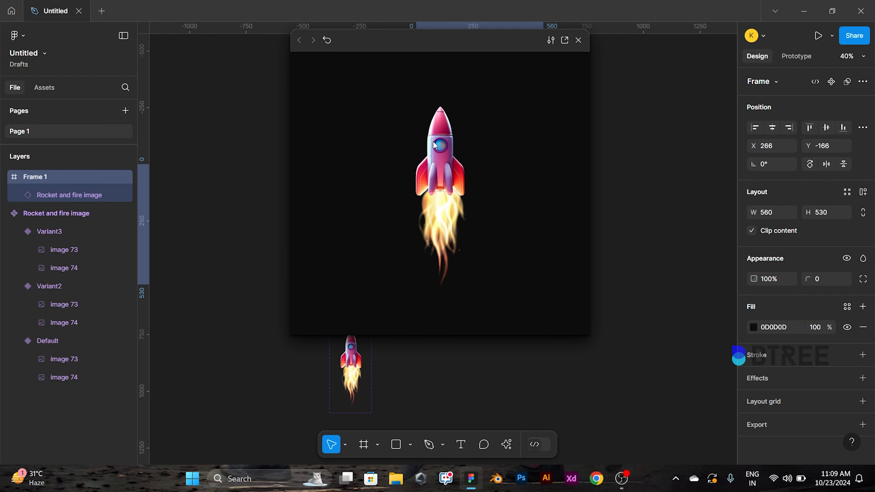
drag(438, 46, 531, 65)
Review the delayed interaction settings of the Default and Variant3 rocket variants.
click(55, 340)
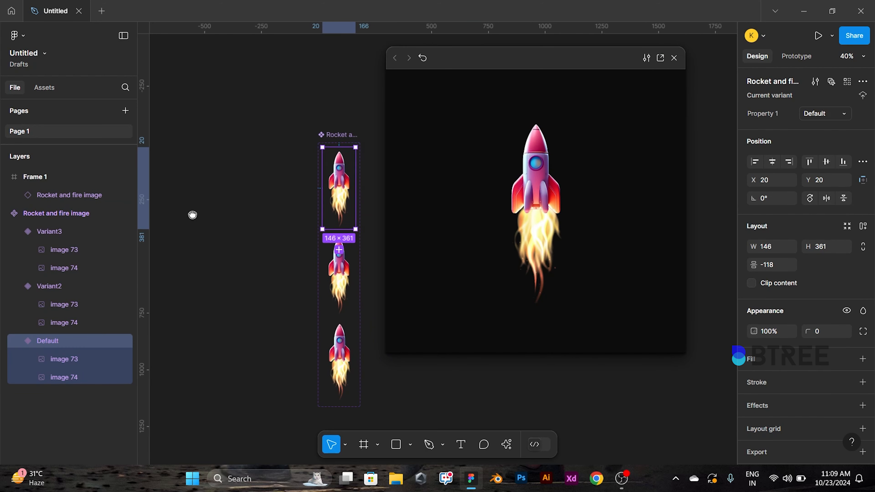
click(796, 56)
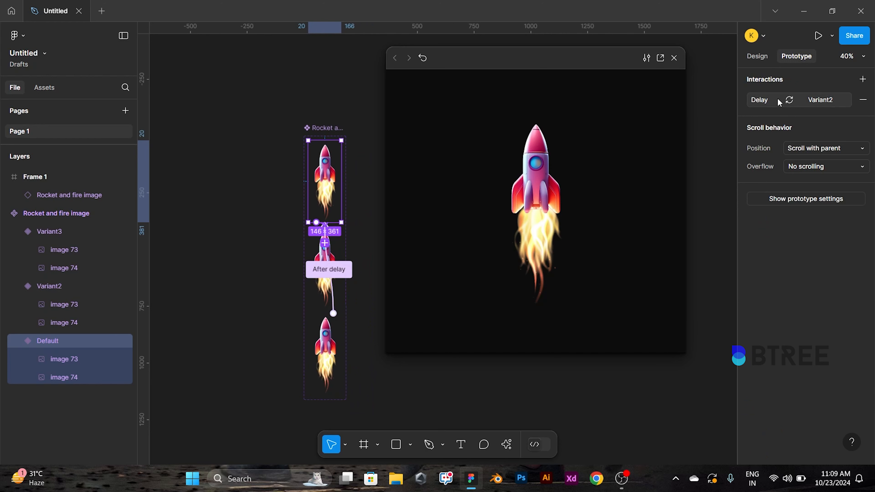
click(768, 100)
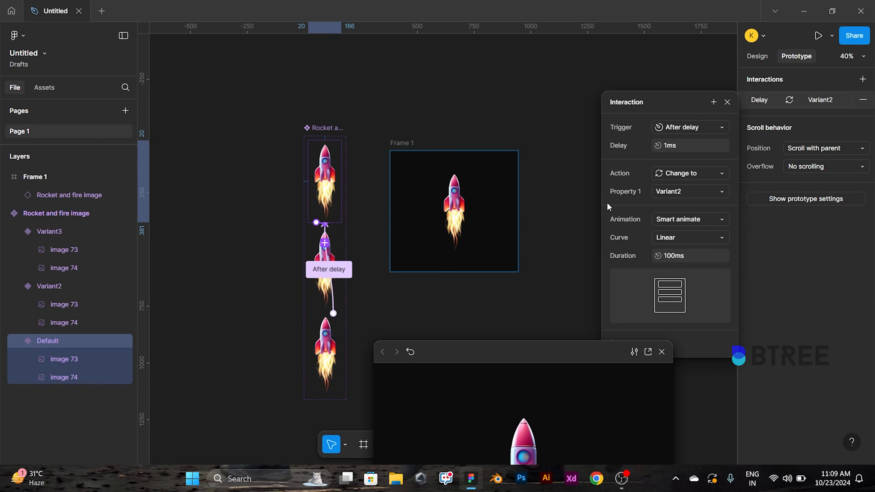
click(339, 247)
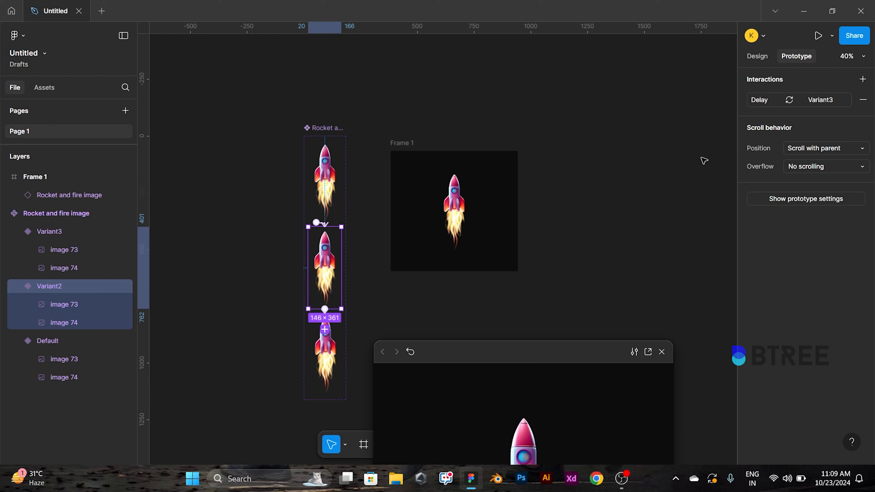
click(331, 355)
click(779, 100)
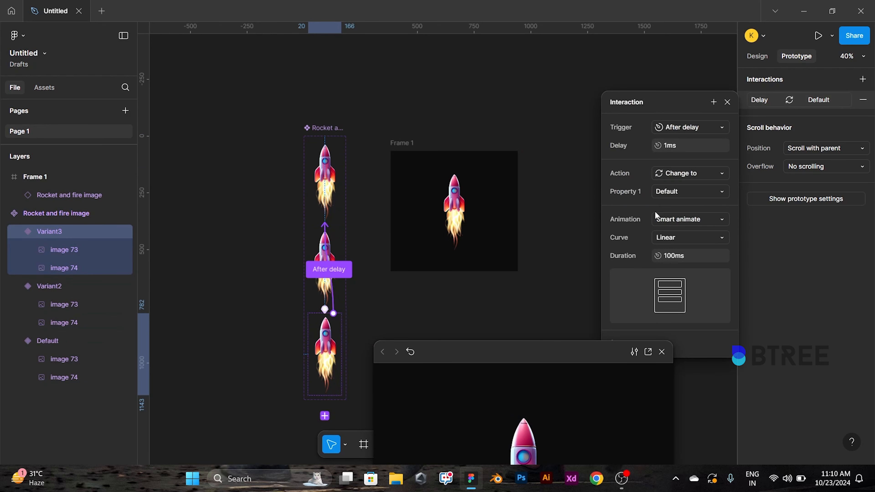
drag(492, 353, 452, 73)
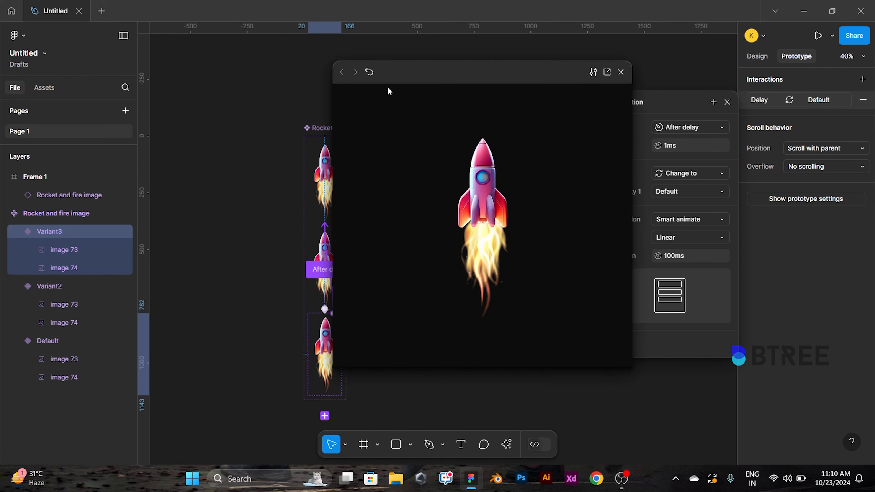
Restart the prototype preview and compare the variants' connections, rechecking the Default variant's interaction settings.
click(374, 74)
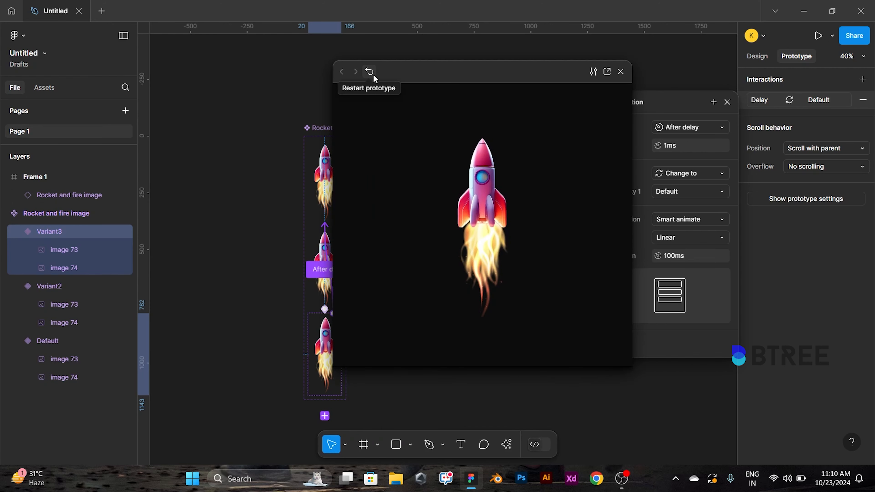
drag(276, 154, 214, 117)
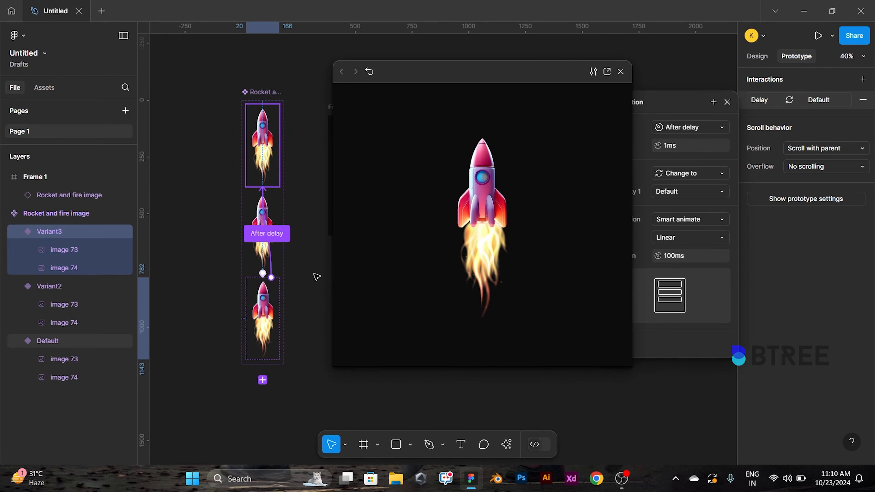
click(276, 317)
click(262, 146)
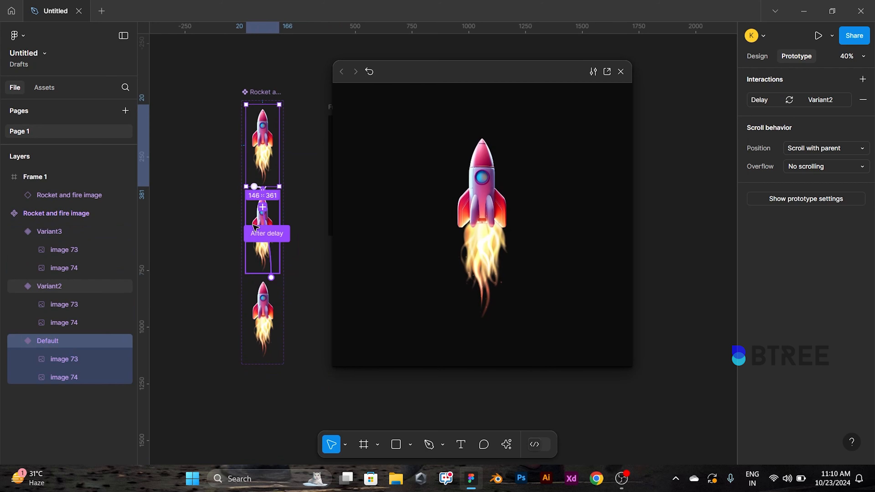
click(265, 233)
click(311, 254)
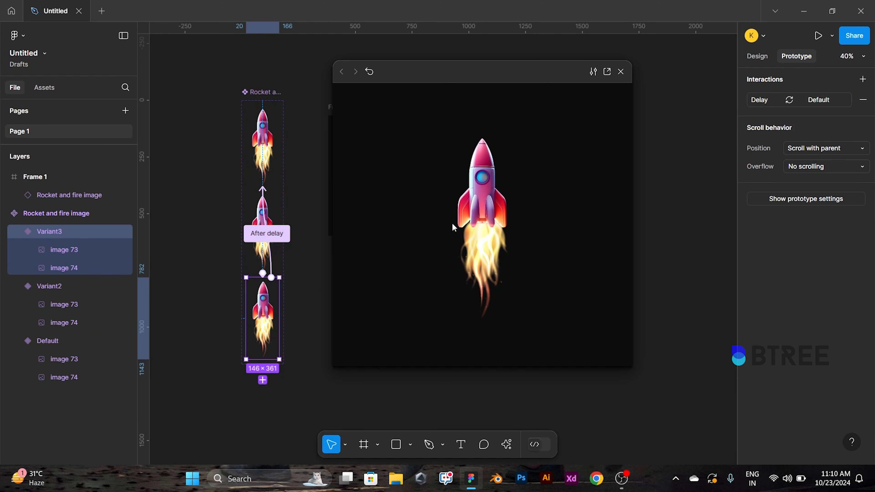
scroll(252, 285, up, 4)
scroll(252, 285, down, 4)
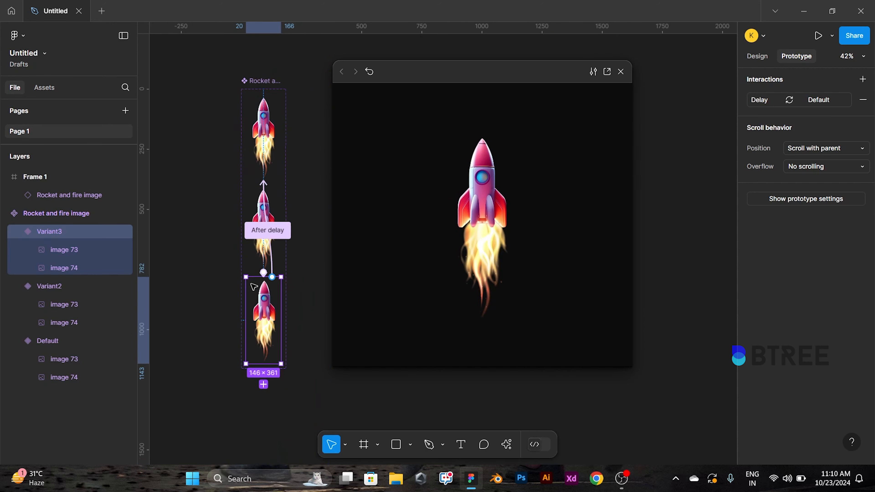
click(280, 130)
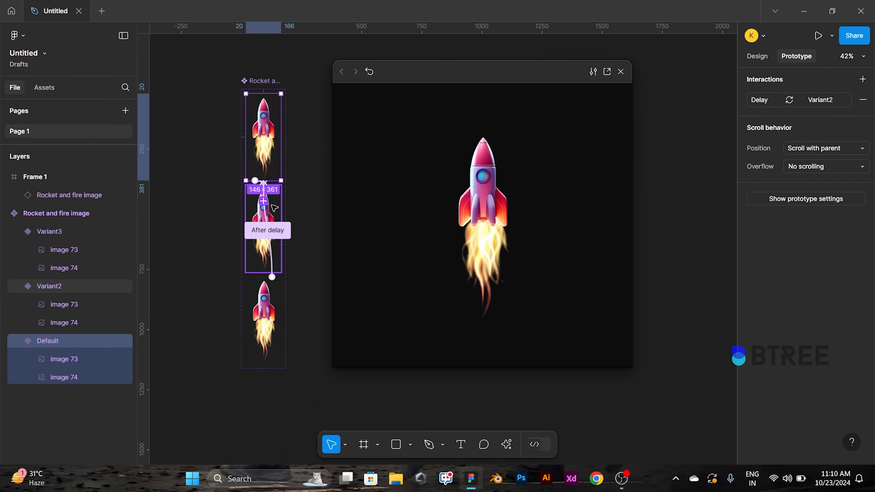
click(802, 100)
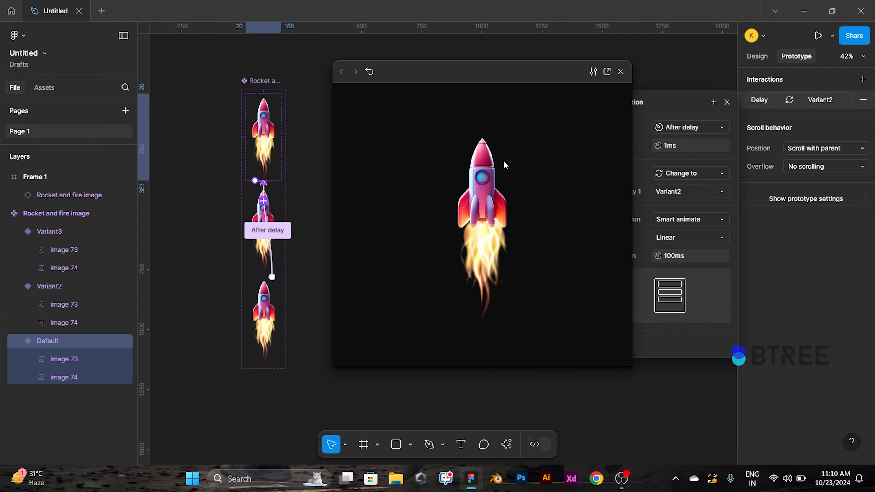
Set the delay of Variant2's interaction to Variant3 to 1 ms, and close the preview and interaction settings.
click(280, 195)
click(803, 100)
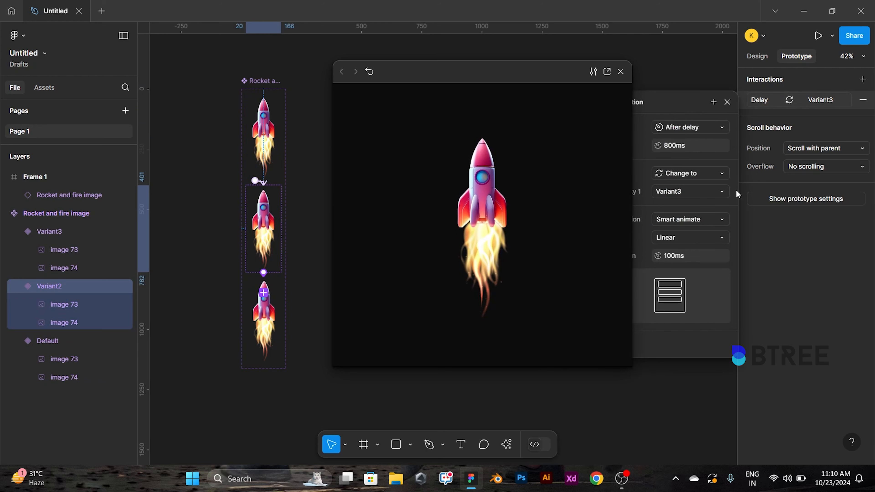
click(717, 146)
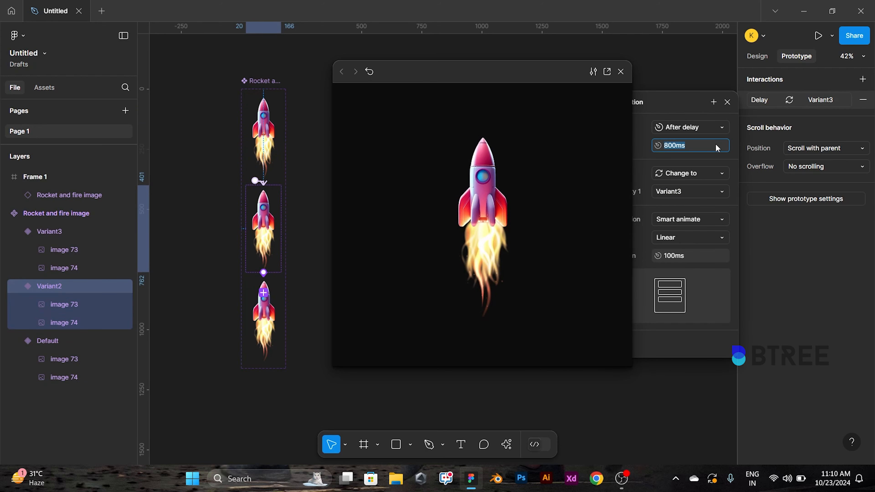
text(1)
key(Return)
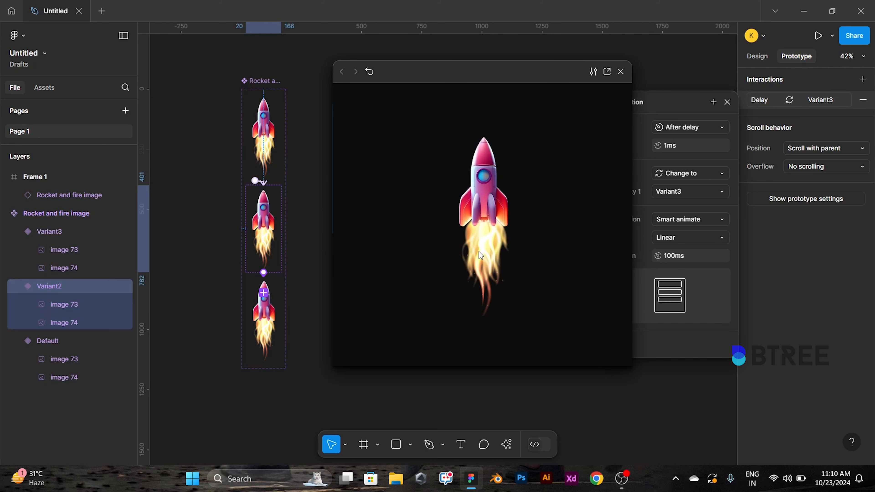
click(620, 71)
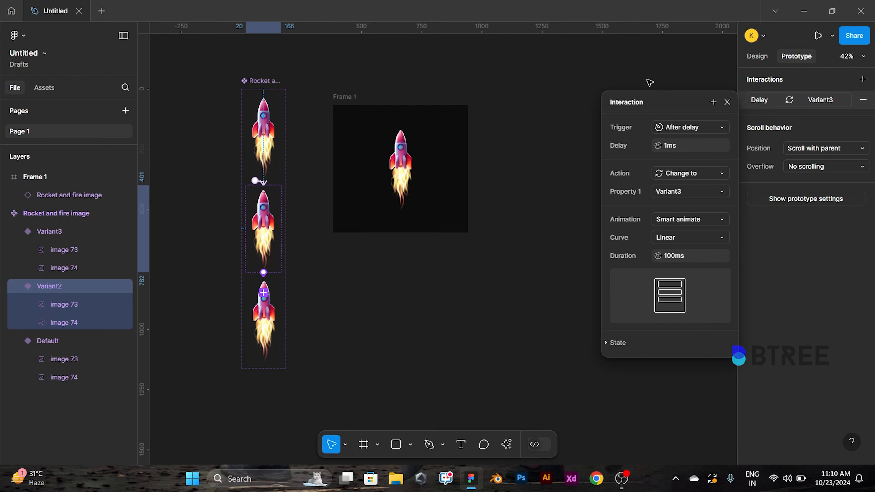
click(726, 103)
Move Frame 1 about 1000 px farther to the right of the rocket component set.
drag(355, 205, 400, 230)
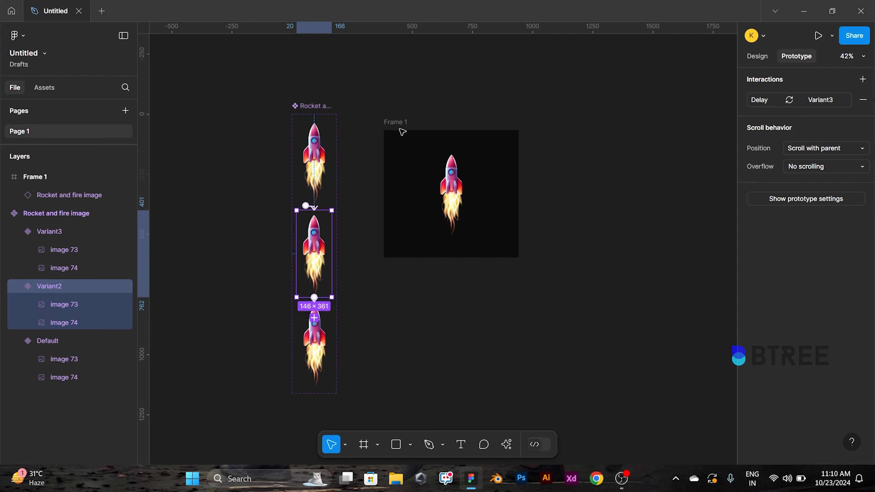
drag(396, 123, 637, 104)
drag(473, 262, 535, 187)
scroll(535, 186, down, 3)
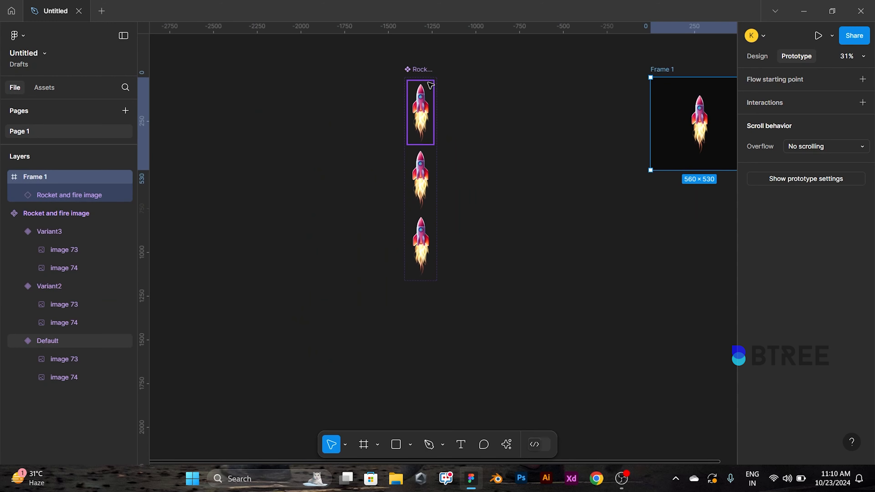
Add a fourth variant to the Rocket and fire image component set.
click(418, 69)
click(756, 56)
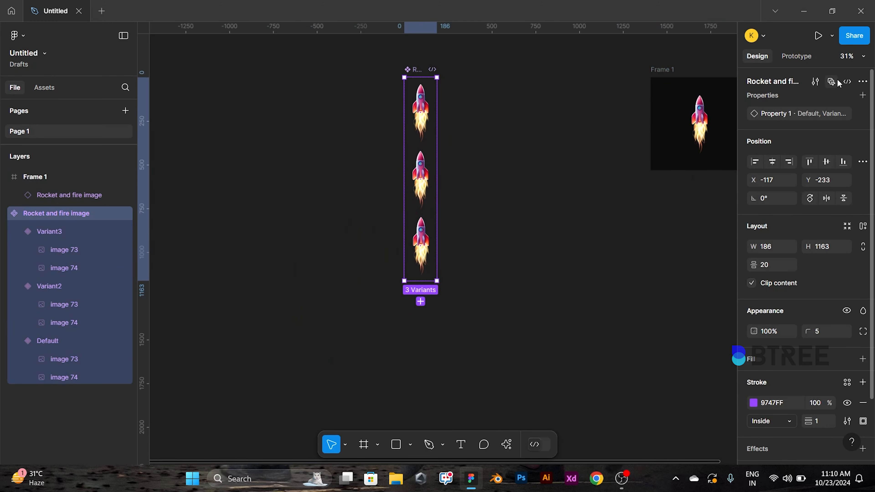
click(420, 301)
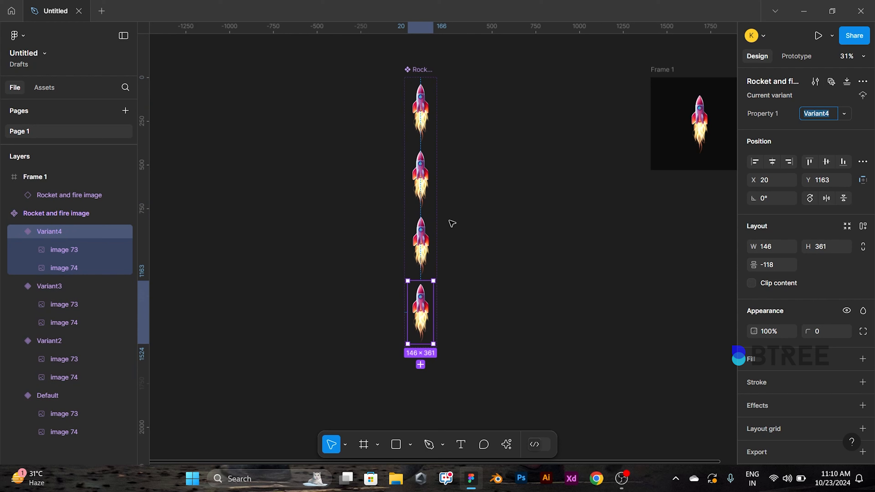
Move Variant4's image 73 and image 74 together straight up about 1960 px, well above the component set.
click(73, 252)
shift+click(71, 268)
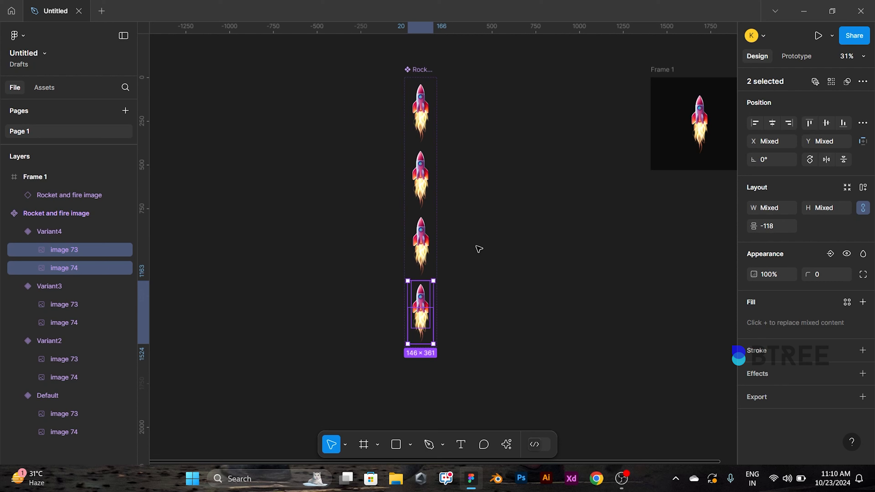
key(shift+Up)
key(shift+Up)
key(shift+Up)
key(shift+Up)
key(shift+Up)
key(shift+Up)
key(shift+Up)
key(shift+Up)
key(shift+Up)
key(shift+Up)
key(shift+Up)
key(shift+Up)
key(shift+Up)
key(shift+Up)
key(shift+Up)
key(shift+Up)
key(shift+Up)
key(shift+Up)
key(shift+Up)
key(shift+Up)
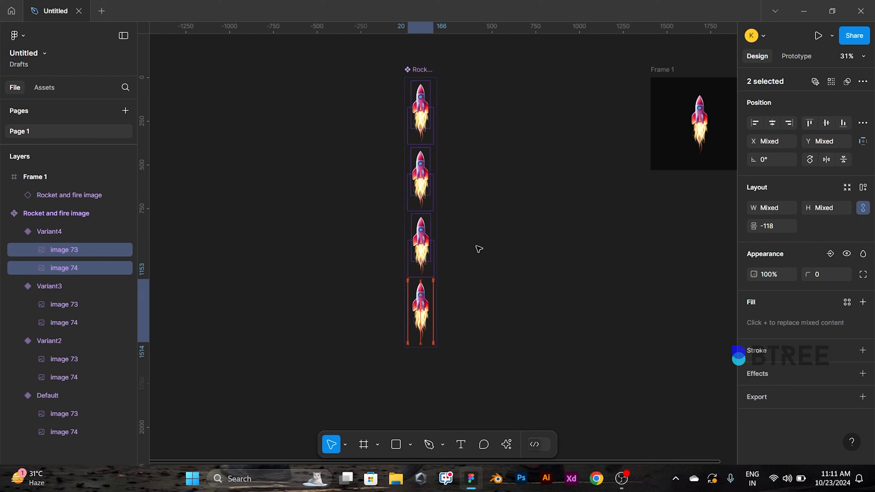
key(shift+Up)
key(shift+Up)
key(shift+Up)
key(shift+Up)
key(shift+Up)
key(shift+Up)
key(shift+Up)
key(shift+Up)
key(shift+Up)
key(shift+Up)
key(shift+Up)
key(shift+Up)
key(shift+Up)
key(shift+Up)
key(shift+Up)
key(shift+Up)
key(shift+Up)
key(shift+Up)
key(shift+Up)
key(shift+Up)
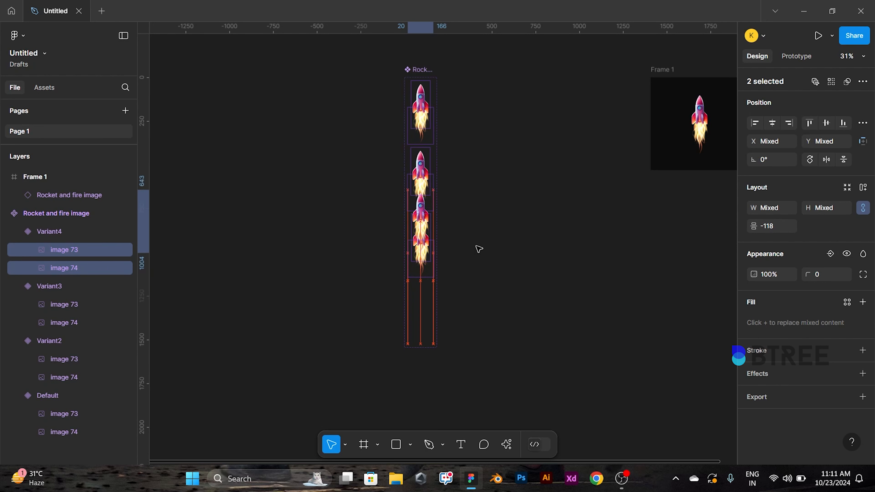
key(shift+Up)
key(shift+Up)
key(shift+Up)
key(shift+Up)
key(shift+Up)
key(shift+Up)
key(shift+Up)
key(shift+Up)
key(shift+Up)
key(shift+Up)
key(shift+Up)
key(shift+Up)
key(shift+Up)
key(shift+Up)
key(shift+Up)
key(shift+Up)
key(shift+Up)
key(shift+Up)
key(shift+Up)
key(shift+Up)
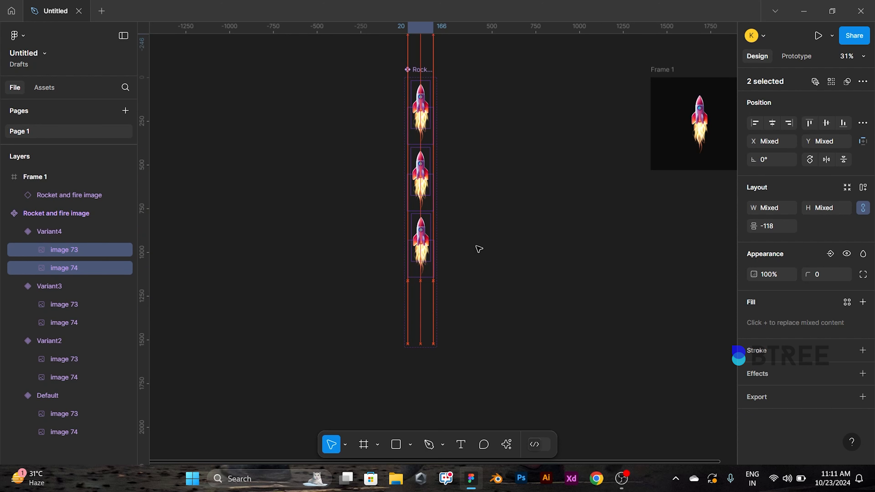
drag(458, 171, 408, 297)
scroll(408, 297, down, 3)
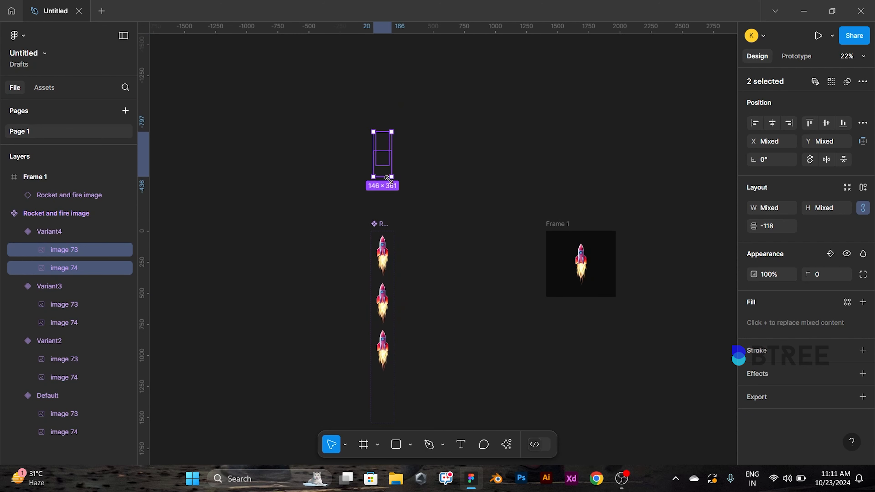
Turn off content clipping on the rocket component set and select Variant4.
click(380, 224)
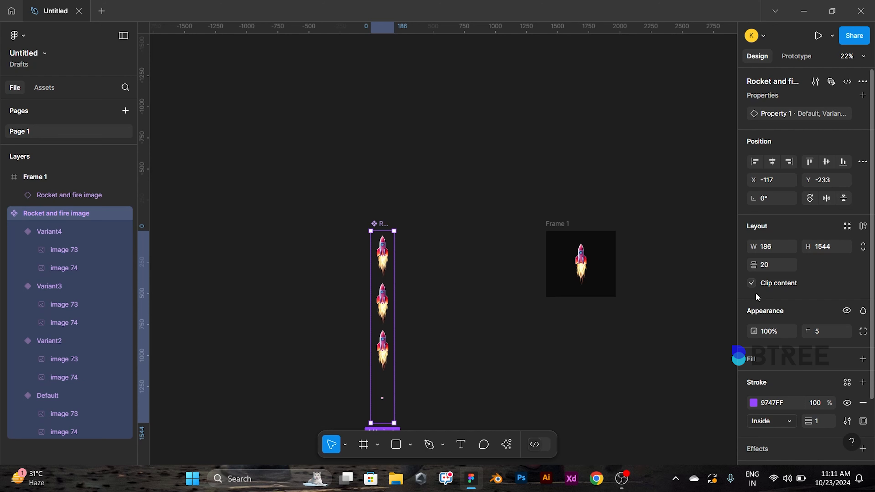
drag(477, 199, 495, 151)
scroll(495, 151, down, 1)
click(339, 355)
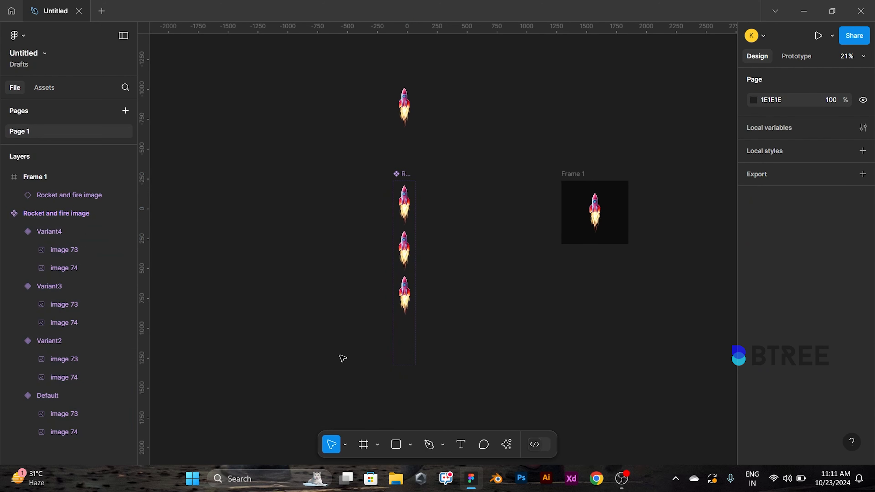
click(404, 354)
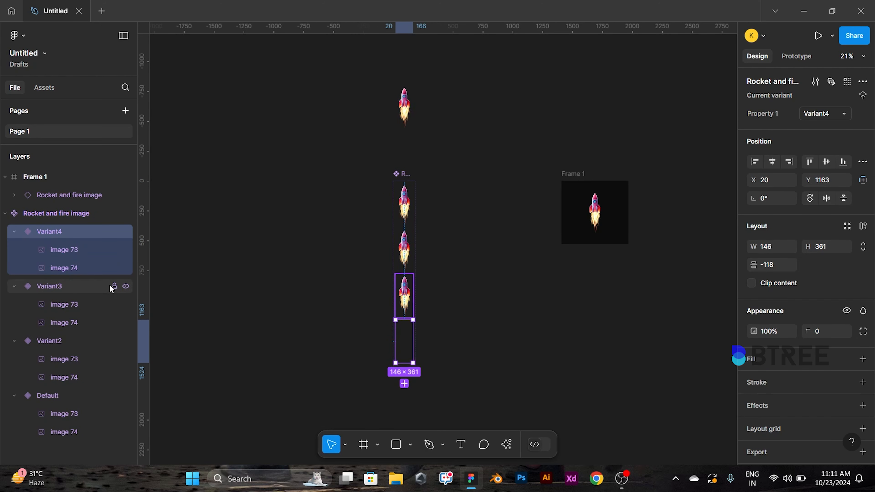
Add an on-click interaction from Variant3 that changes to Variant4 with linear Smart animate and a 6000 ms duration.
click(454, 299)
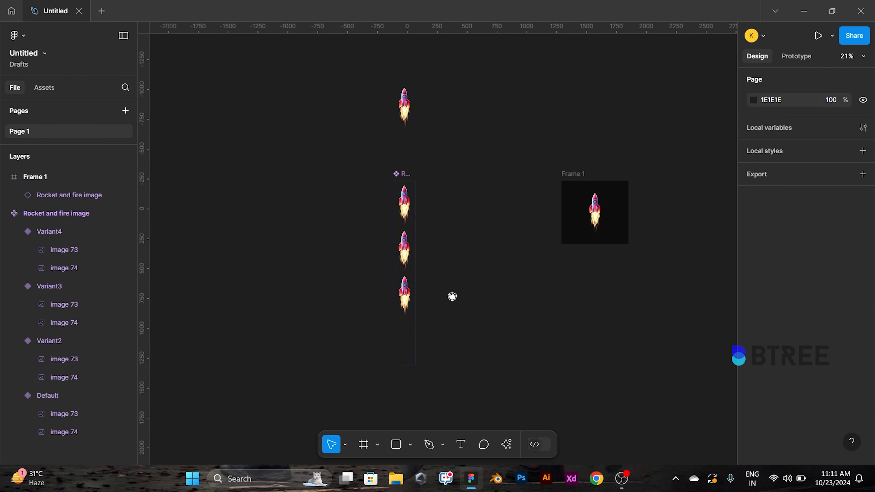
scroll(452, 297, down, 1)
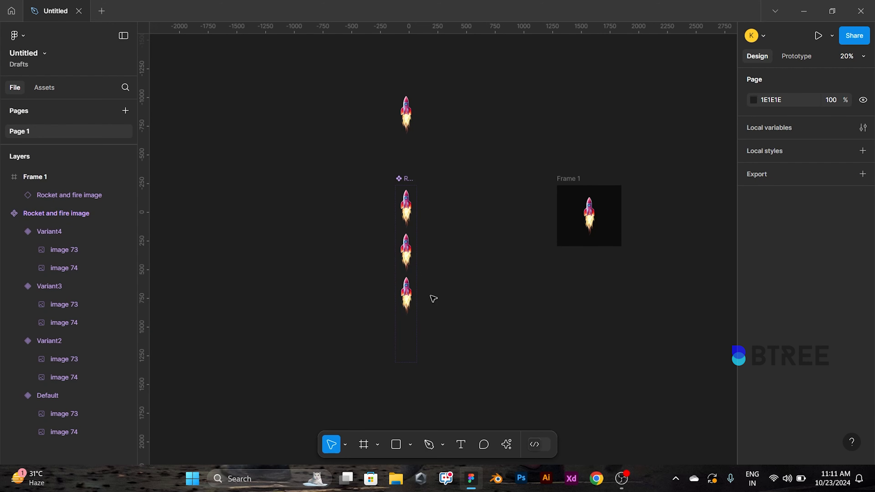
scroll(433, 298, up, 4)
scroll(431, 297, down, 4)
scroll(434, 296, up, 2)
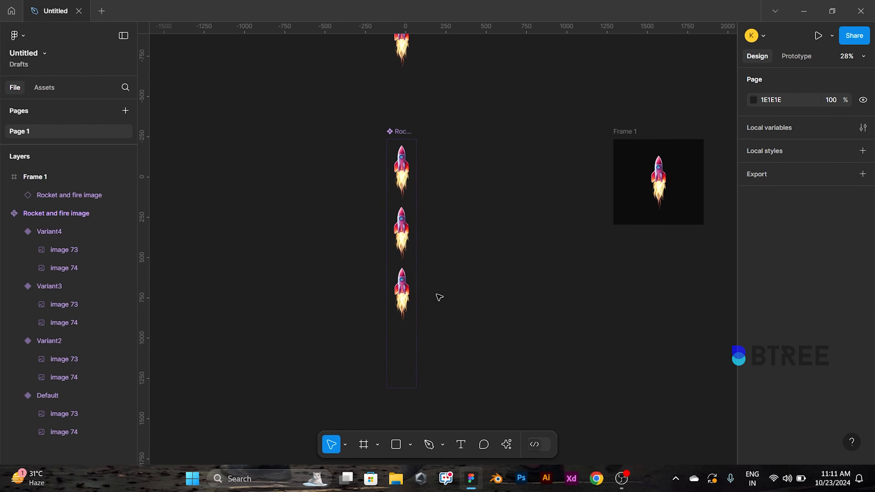
scroll(439, 297, down, 3)
scroll(433, 260, up, 2)
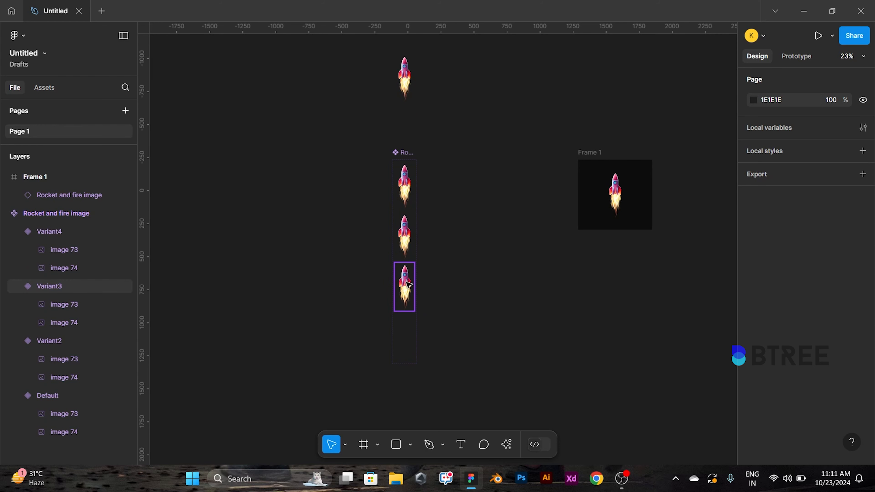
click(796, 56)
click(415, 290)
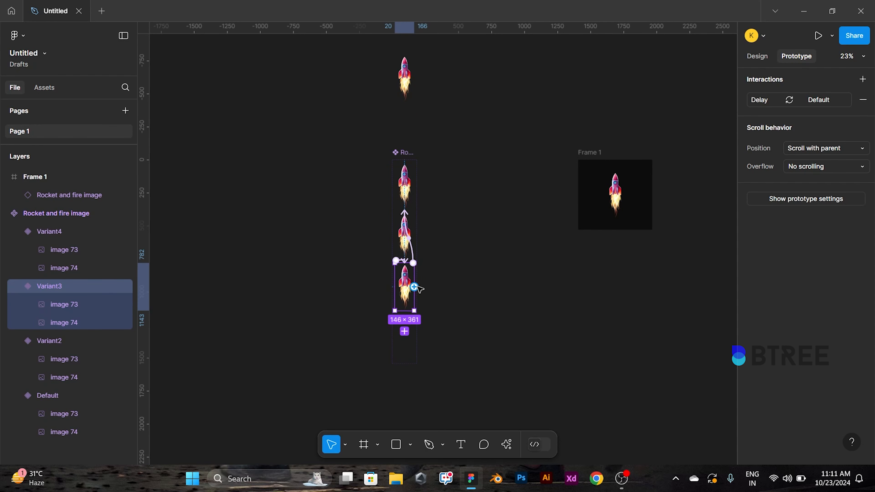
drag(433, 348, 406, 340)
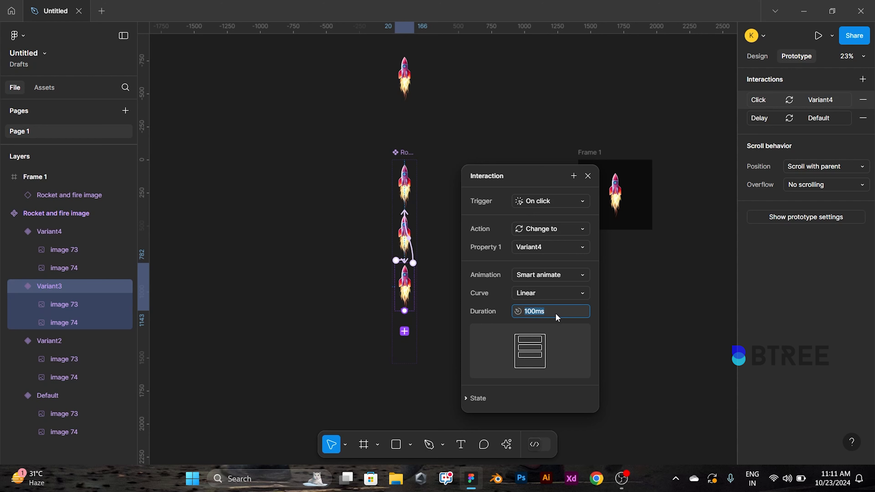
text(6000)
key(Return)
click(589, 177)
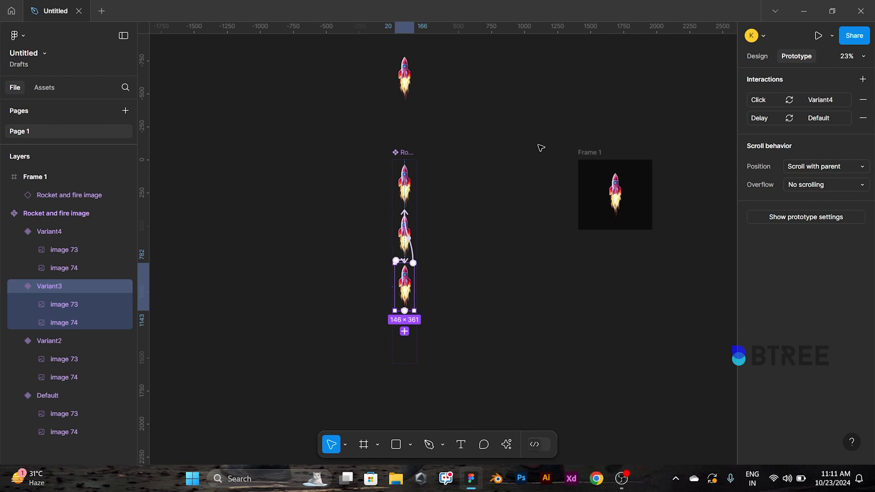
Preview Frame 1 and trigger the rocket's on-click flight in the prototype.
click(589, 154)
key(shift+space)
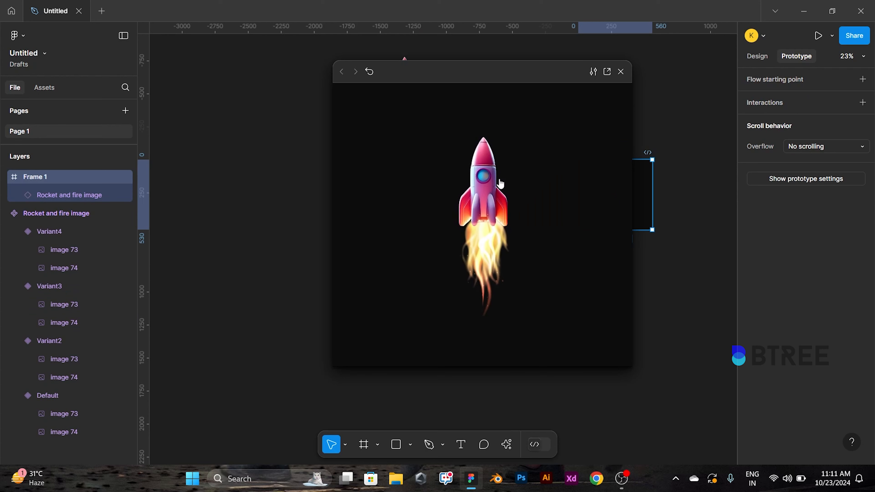
click(492, 176)
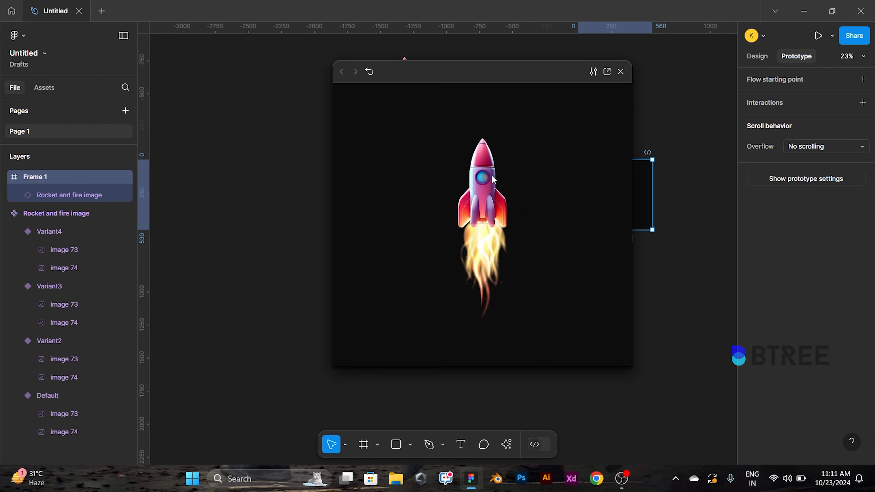
click(492, 176)
click(492, 176)
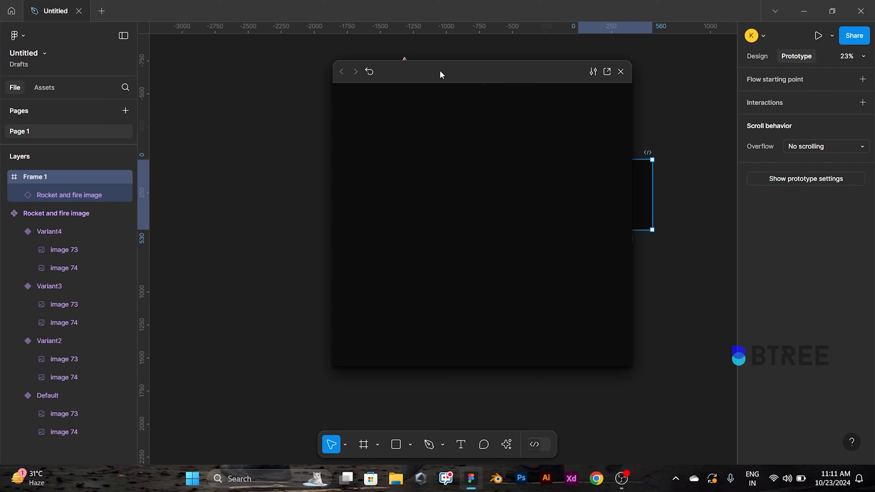
Move the preview window off the component set, then restart the prototype and trigger the rocket's flight again.
drag(440, 70, 169, 99)
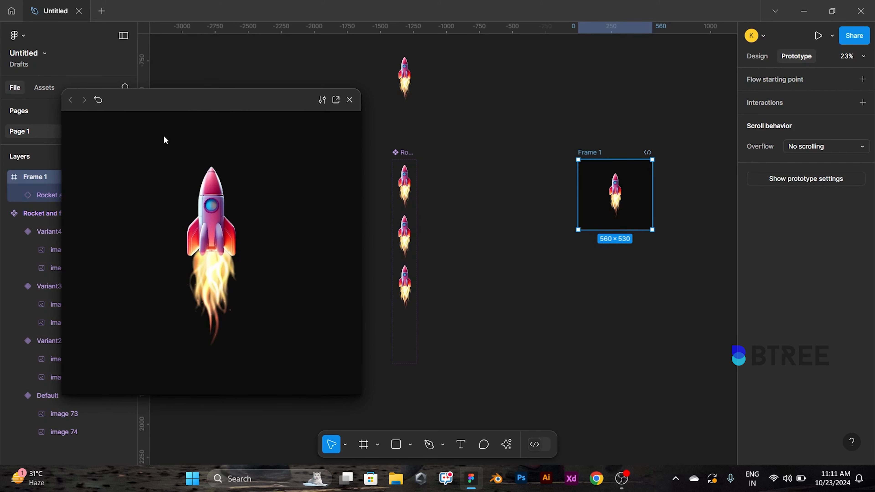
click(200, 166)
click(98, 100)
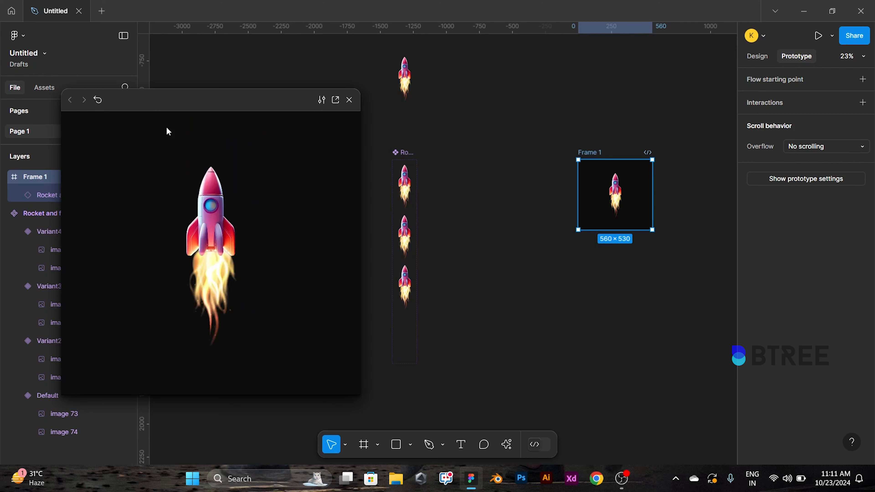
click(223, 219)
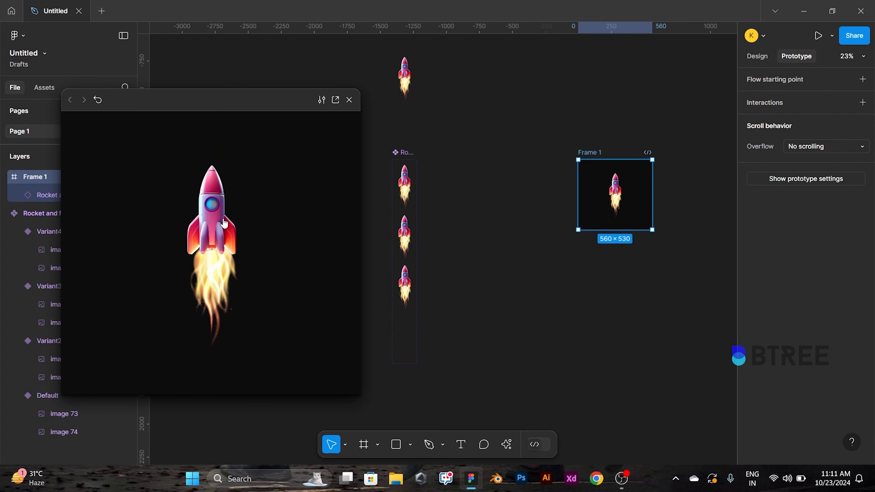
click(98, 100)
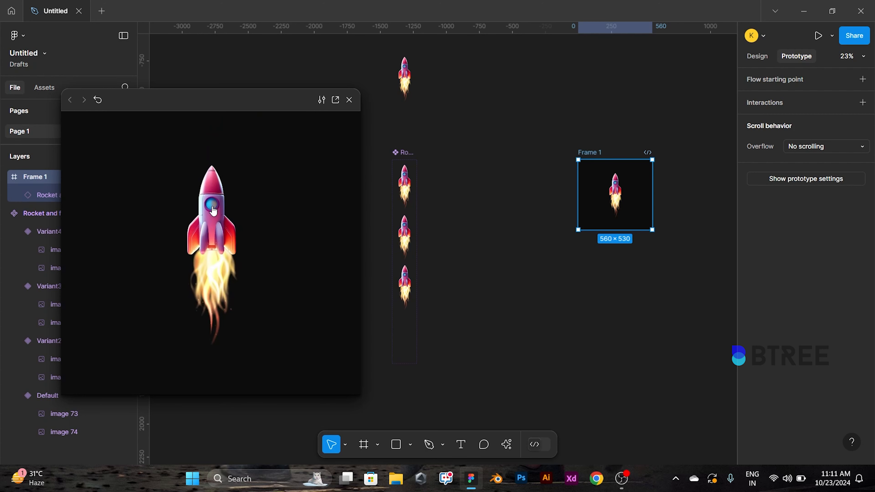
click(212, 209)
Examine Variant3's interaction connections alongside the running prototype, restart the prototype and close the preview.
click(404, 286)
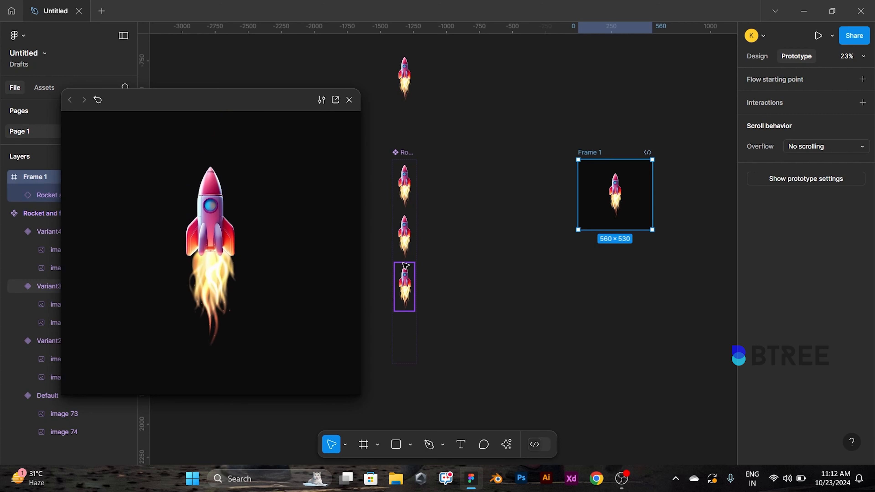
click(217, 215)
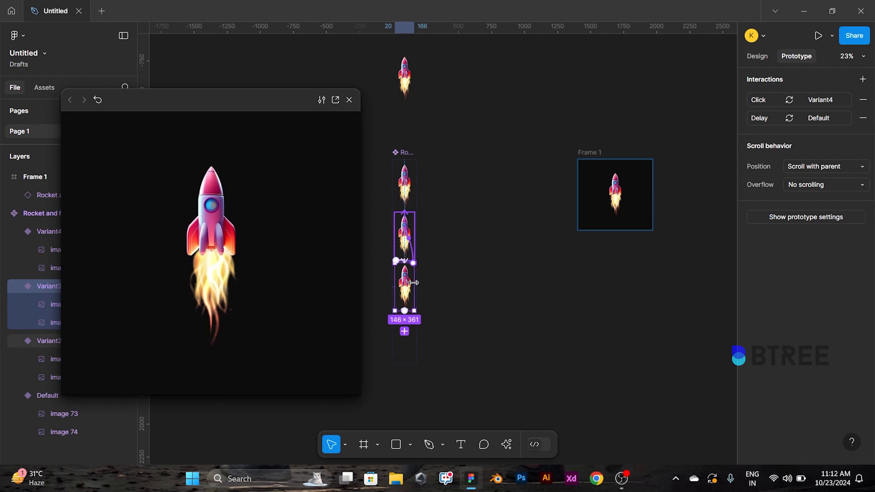
scroll(404, 288, up, 3)
scroll(406, 293, up, 3)
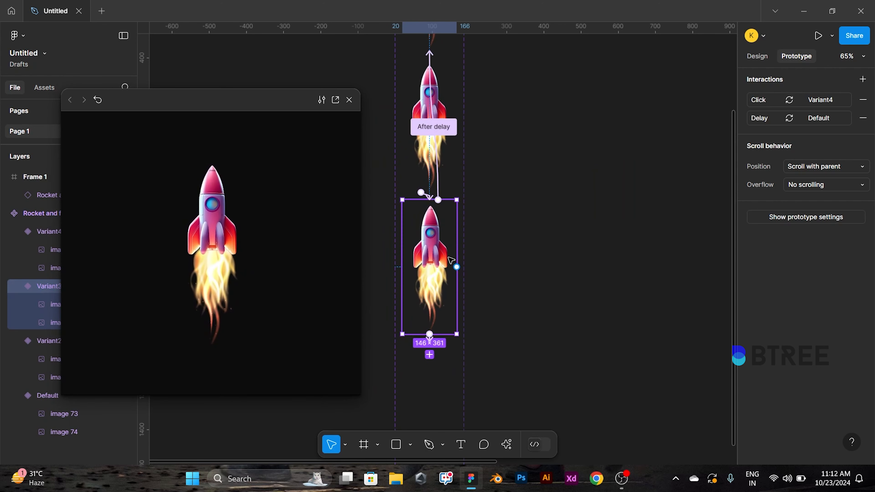
scroll(450, 360, down, 2)
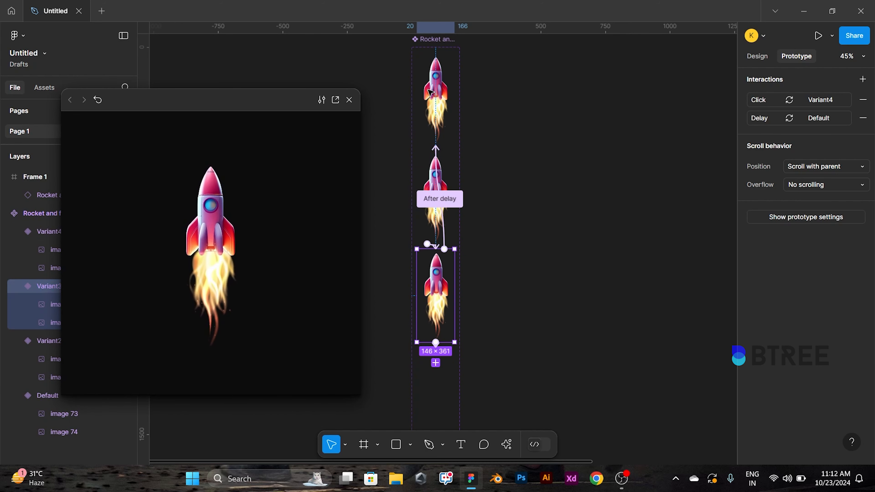
scroll(366, 154, down, 1)
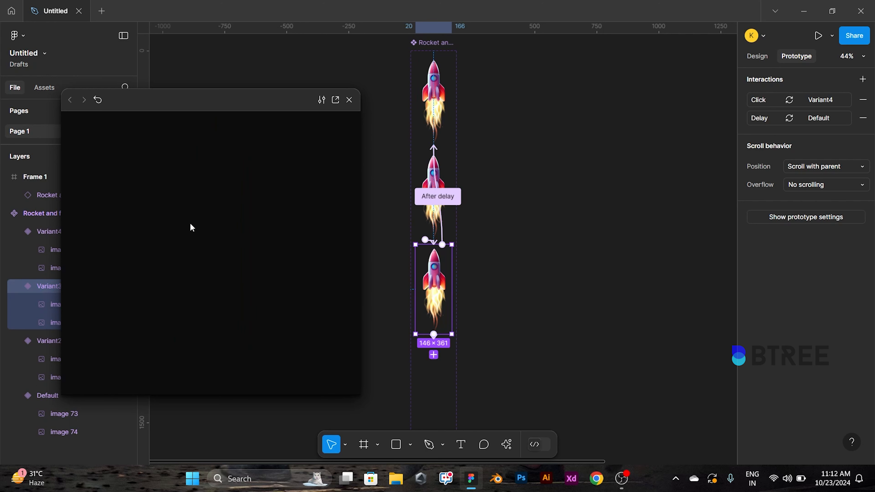
click(97, 100)
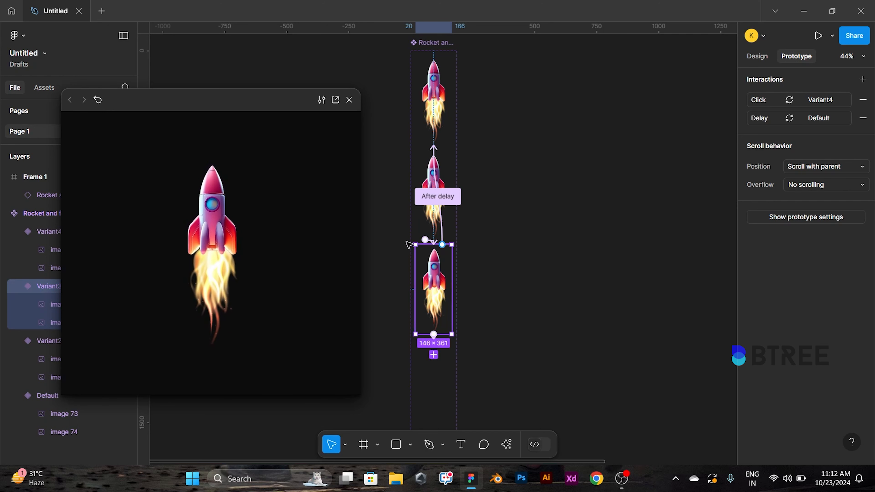
click(348, 99)
Add an on-click interaction from Variant2 that changes to Variant4 with linear Smart animate over 6000 ms.
scroll(367, 127, down, 1)
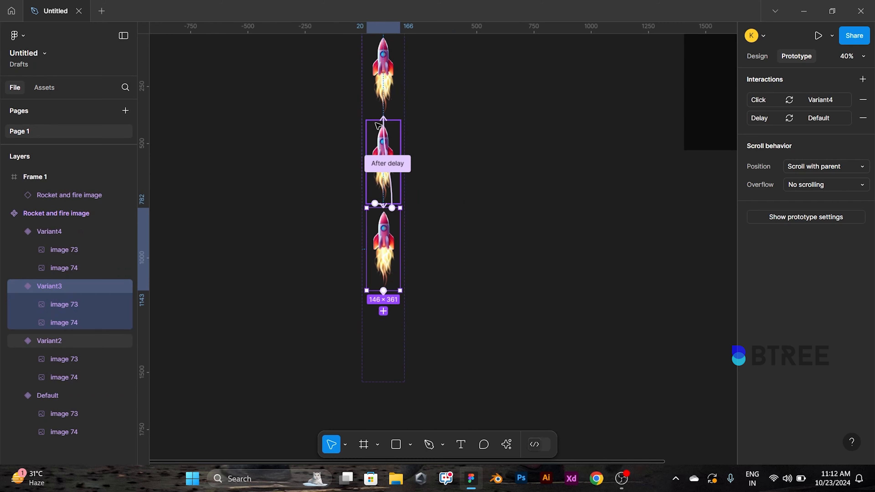
click(393, 162)
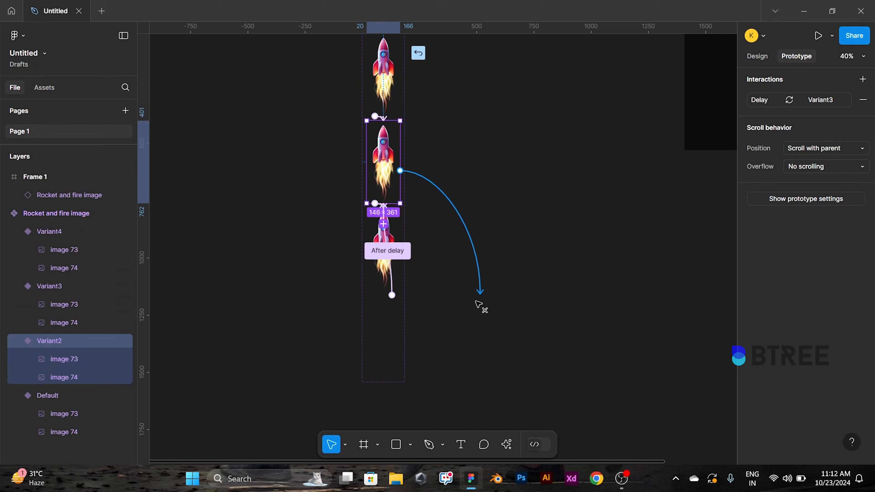
drag(479, 305, 389, 336)
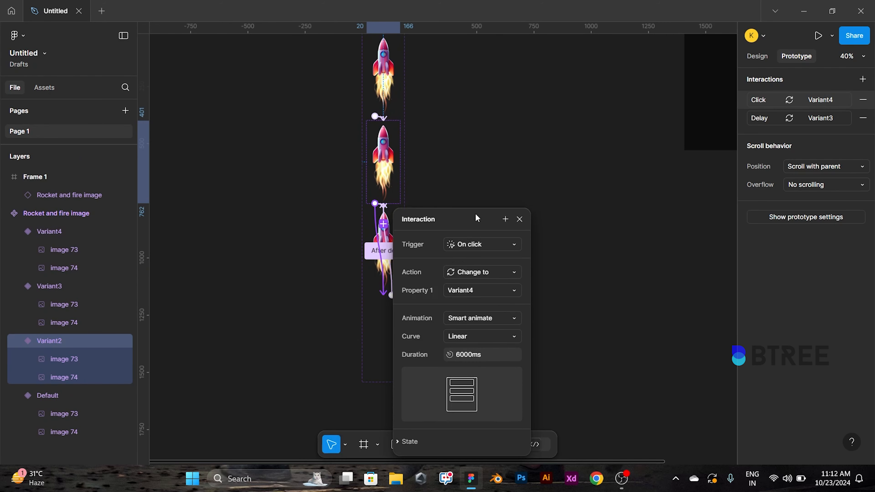
click(522, 214)
Add an on-click interaction from the Default variant that changes to Variant4.
click(399, 77)
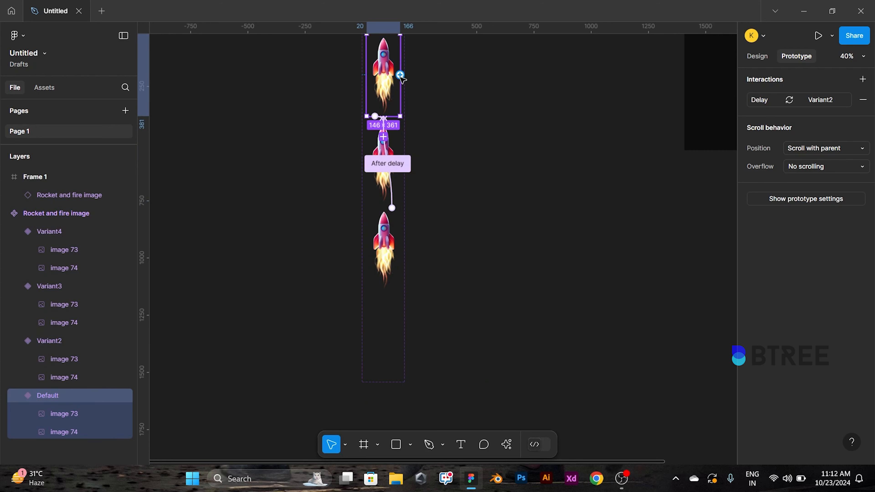
drag(433, 315, 437, 278)
click(490, 278)
Preview Frame 1 and test the rocket's on-click flight, restarting the prototype several times before closing the preview.
scroll(498, 236, down, 5)
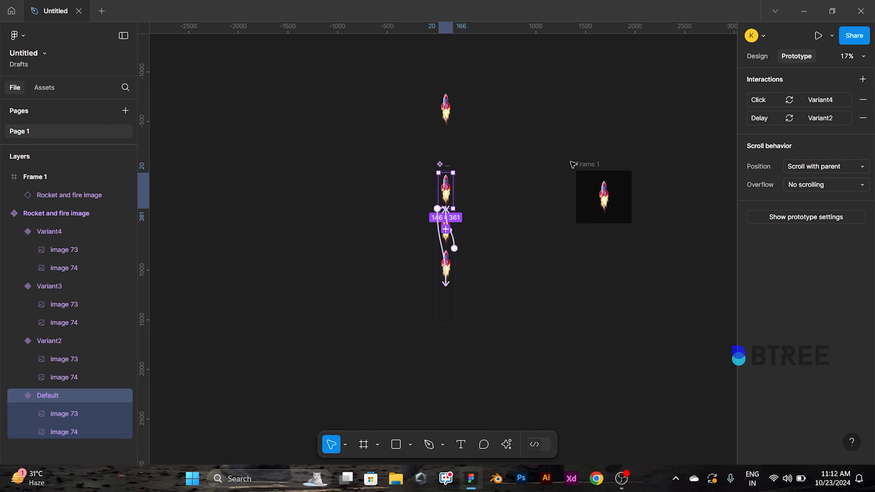
click(579, 165)
key(shift+space)
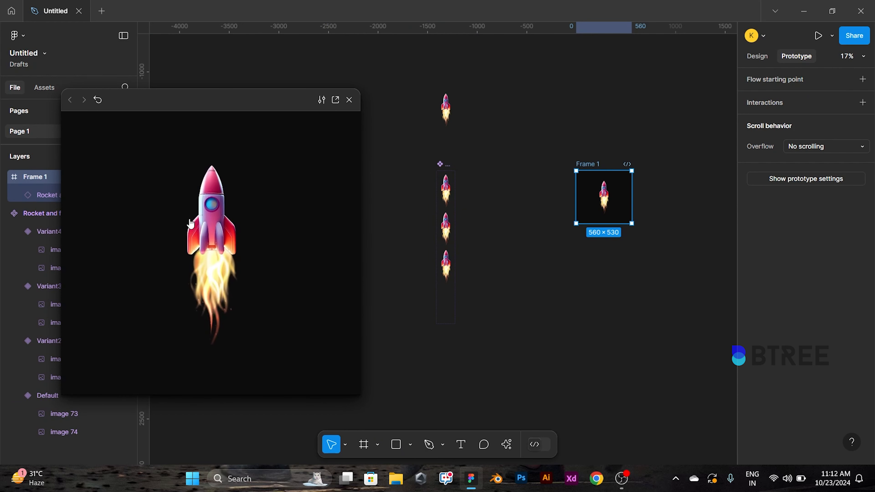
click(254, 245)
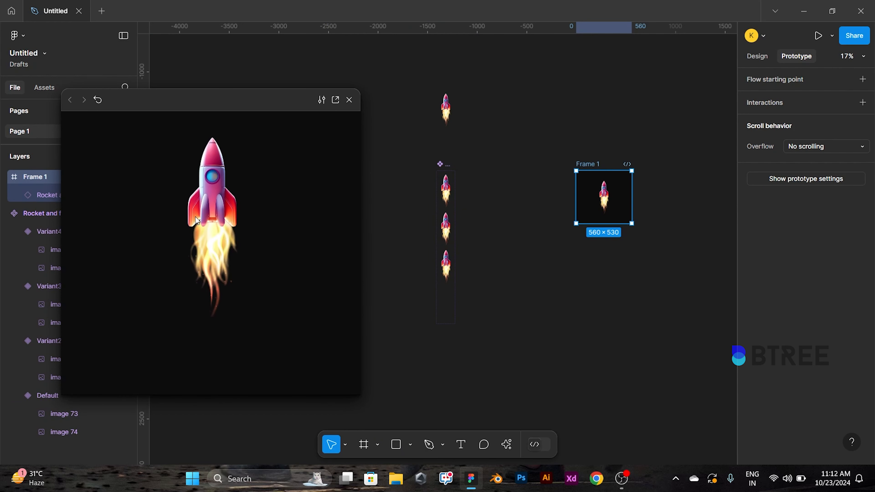
click(101, 103)
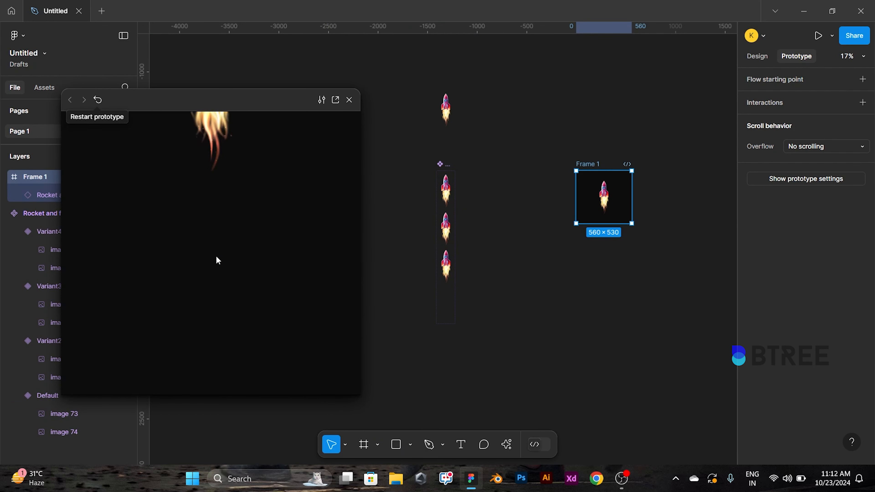
click(98, 100)
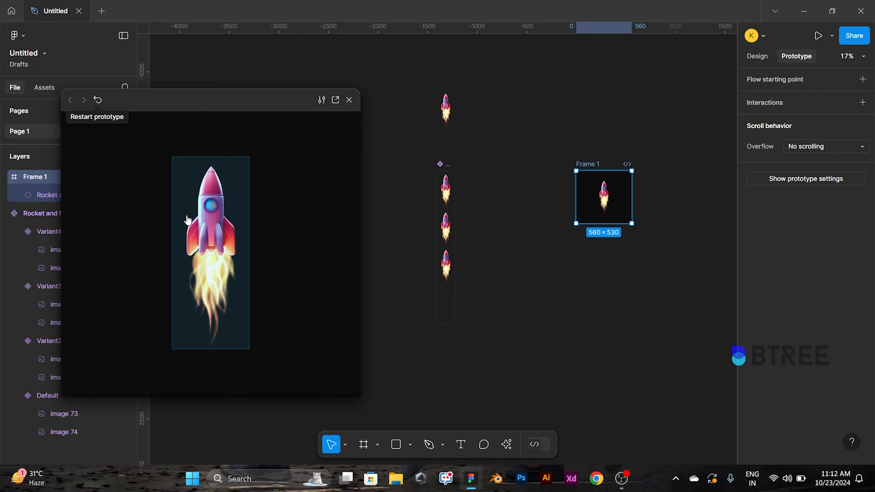
click(97, 100)
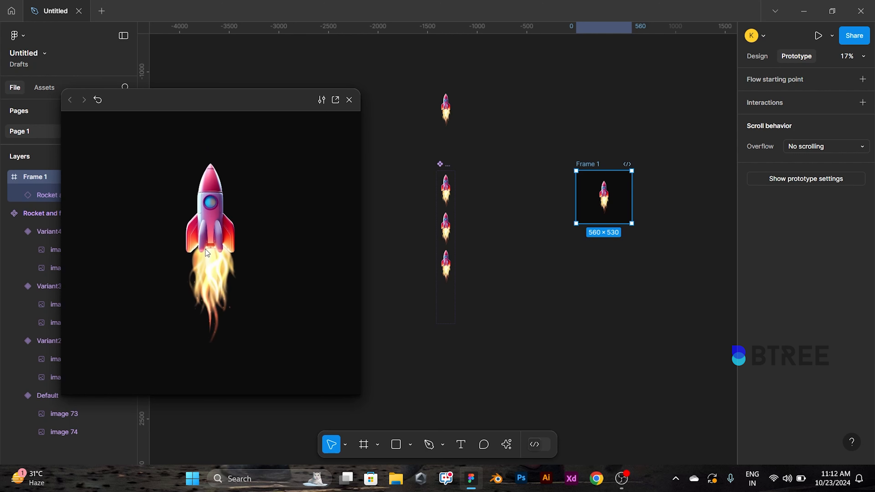
click(98, 101)
click(98, 100)
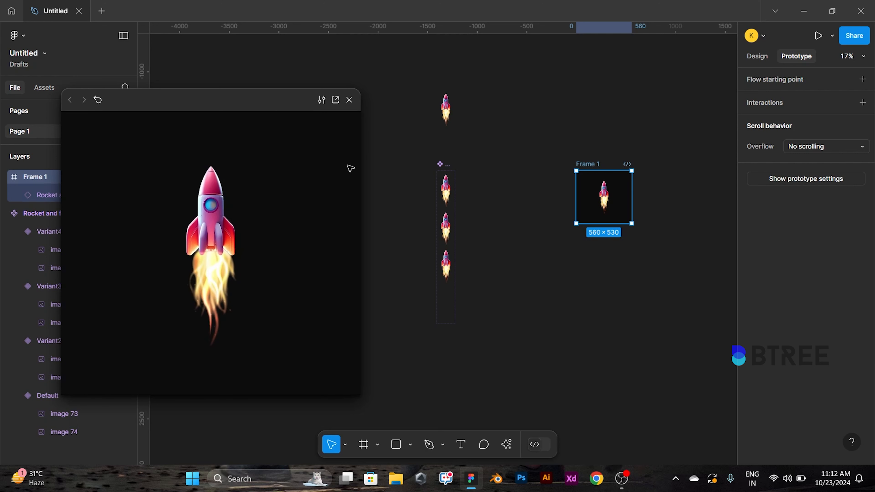
click(349, 100)
Set the duration of the Default variant's on-click change to Variant4 to 1500 ms.
scroll(474, 219, up, 3)
click(411, 158)
click(768, 117)
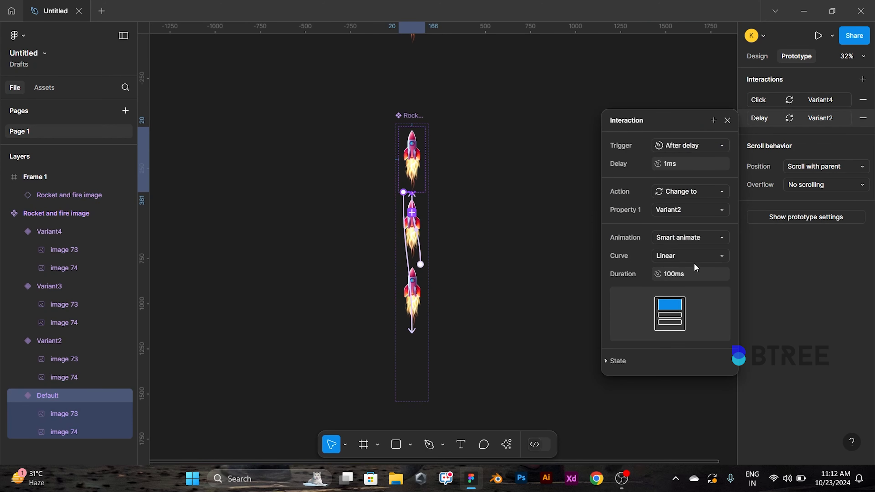
click(755, 103)
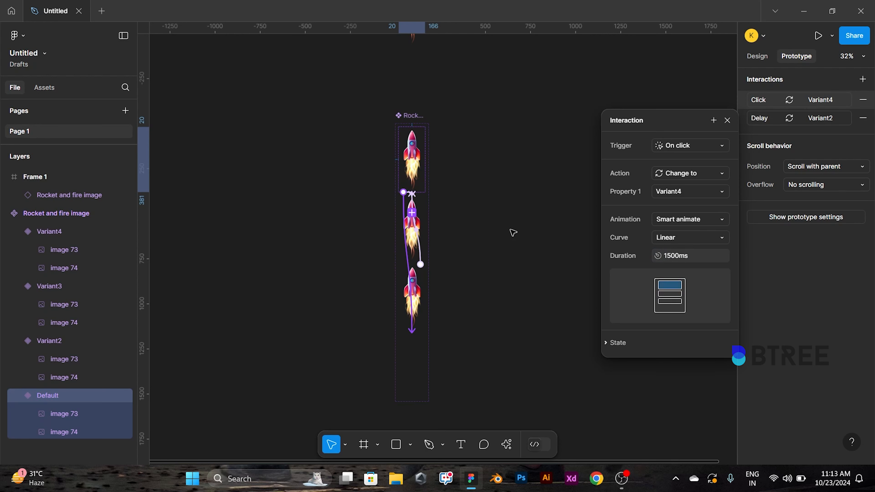
Set the duration of the on-click changes to Variant4 to 1500 ms for Variant2 and Variant3.
click(417, 233)
click(782, 103)
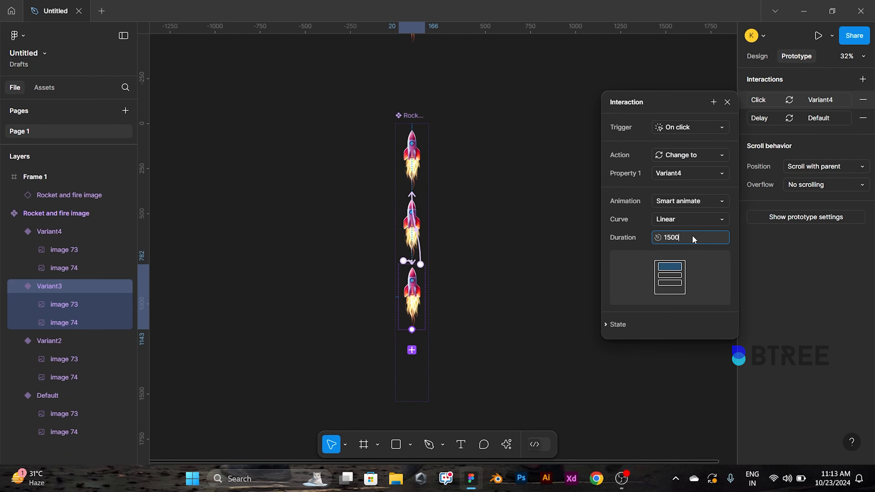
click(423, 296)
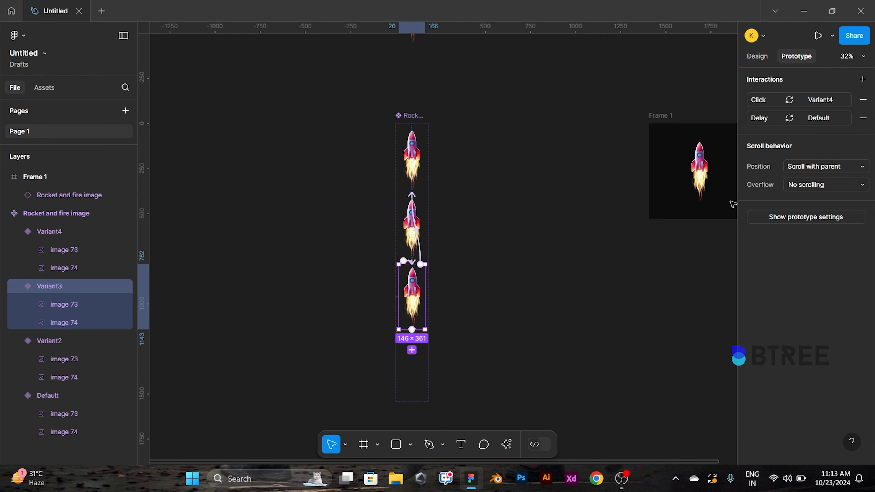
Check the animation settings of Variant3's on-click change to Variant4.
click(762, 104)
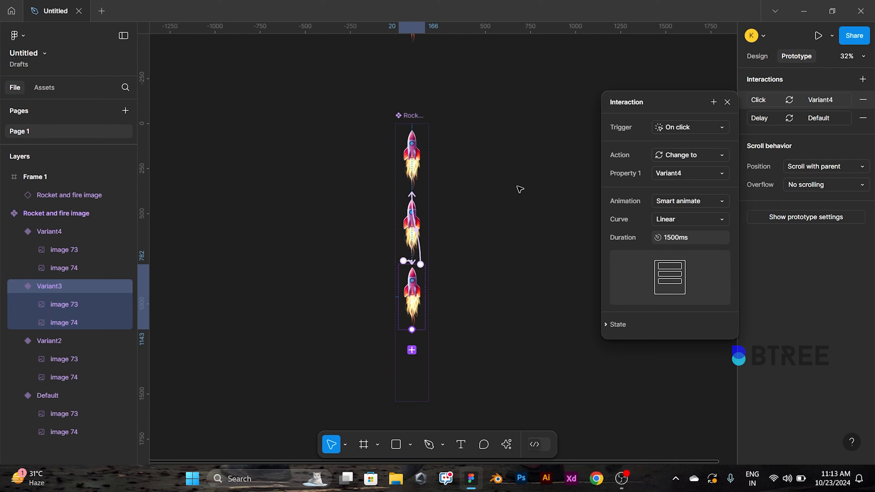
scroll(427, 317, up, 5)
click(489, 171)
scroll(489, 171, down, 5)
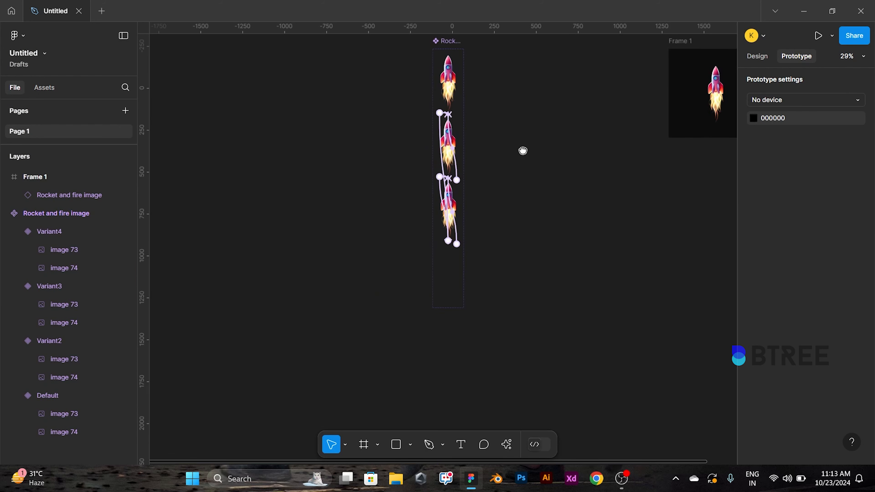
Preview Frame 1, launch the rocket with its on-click interaction, and restart the prototype before closing the preview.
scroll(523, 150, up, 3)
scroll(523, 151, right, 2)
click(602, 139)
key(shift+space)
click(232, 221)
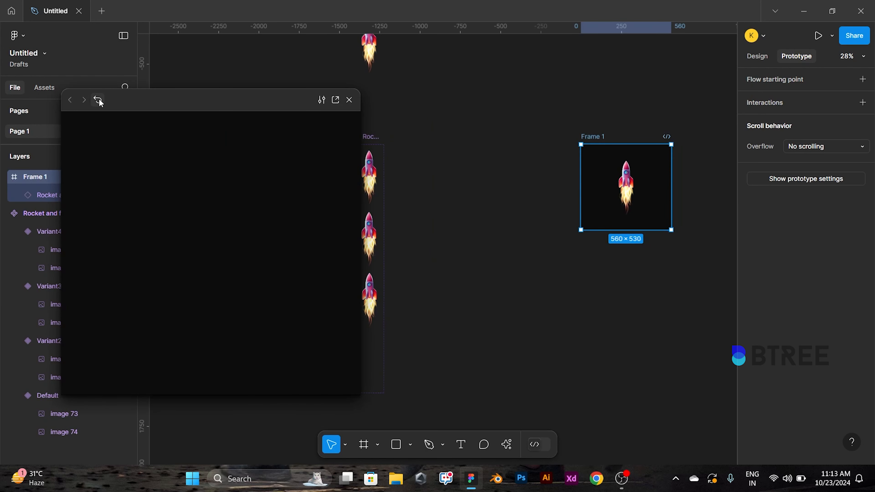
click(98, 101)
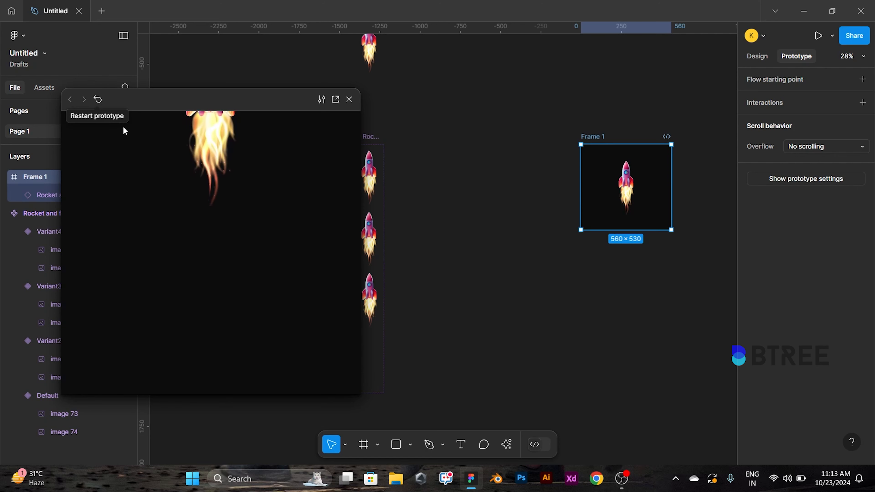
click(349, 99)
Check the duration of Variant3's on-click change, and set Variant2's on-click change to Variant4 to 1500 ms.
scroll(367, 303, up, 3)
click(370, 290)
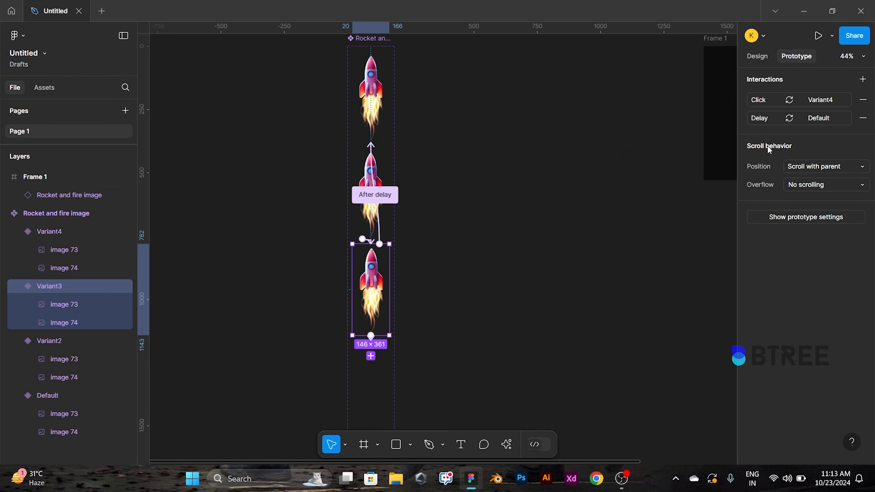
click(765, 100)
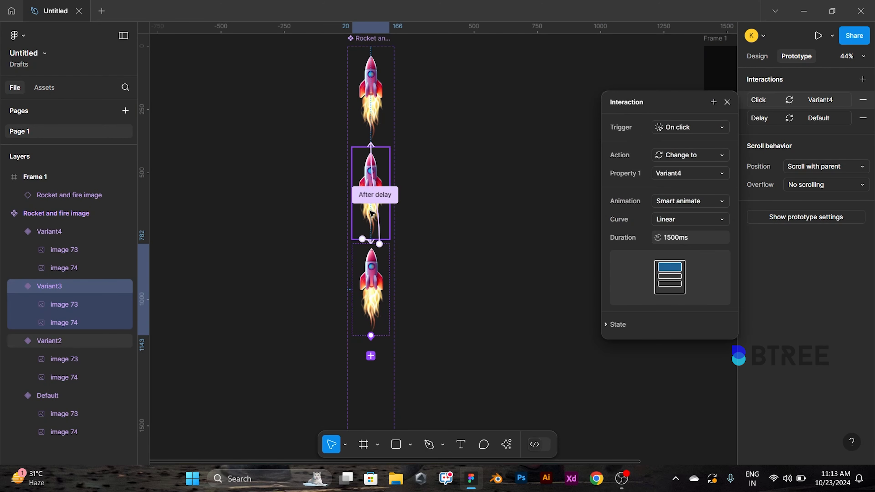
click(371, 166)
click(773, 103)
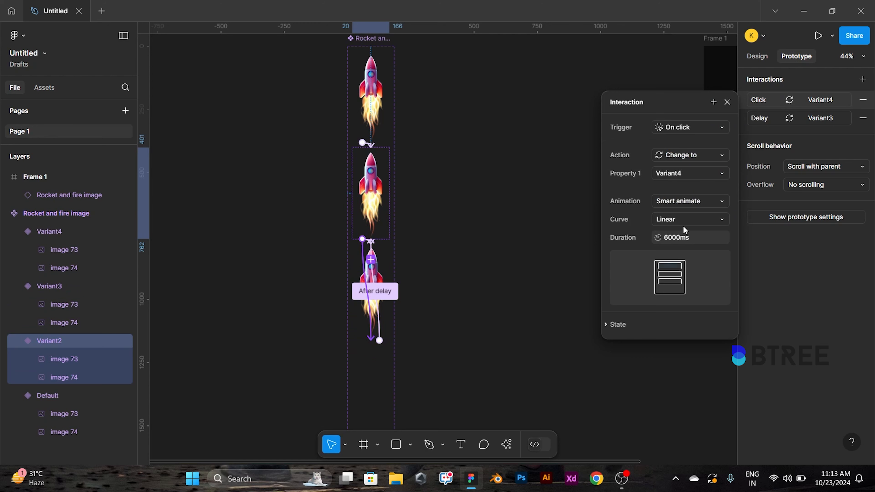
click(682, 237)
text(1500)
key(Return)
click(537, 240)
Preview Frame 1 again to retest the rocket animation, restarting the prototype before closing the preview.
scroll(537, 240, right, 5)
scroll(536, 240, up, 3)
click(515, 160)
key(shift+space)
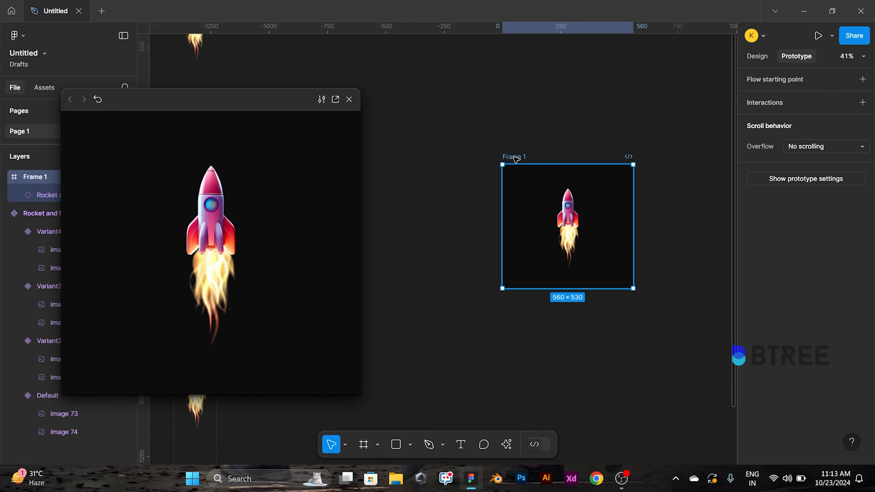
click(103, 99)
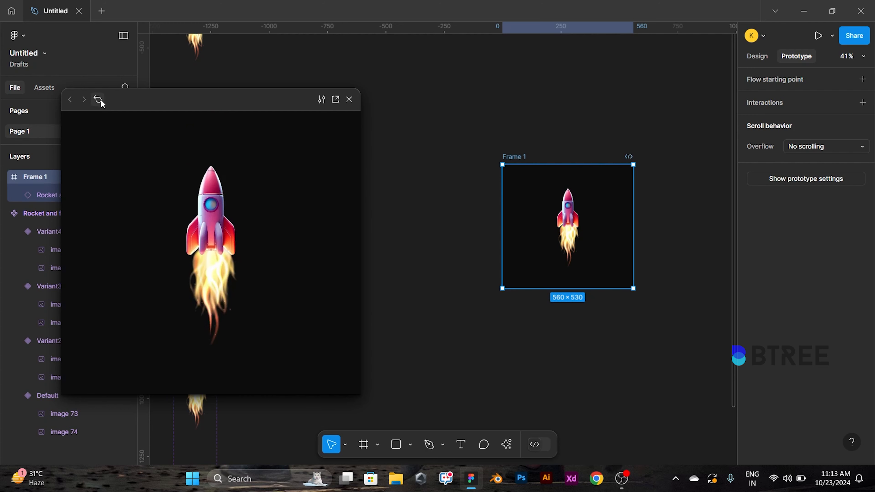
click(349, 100)
Create a new frame from the MacBook Pro 16" desktop preset.
scroll(396, 172, down, 5)
click(412, 234)
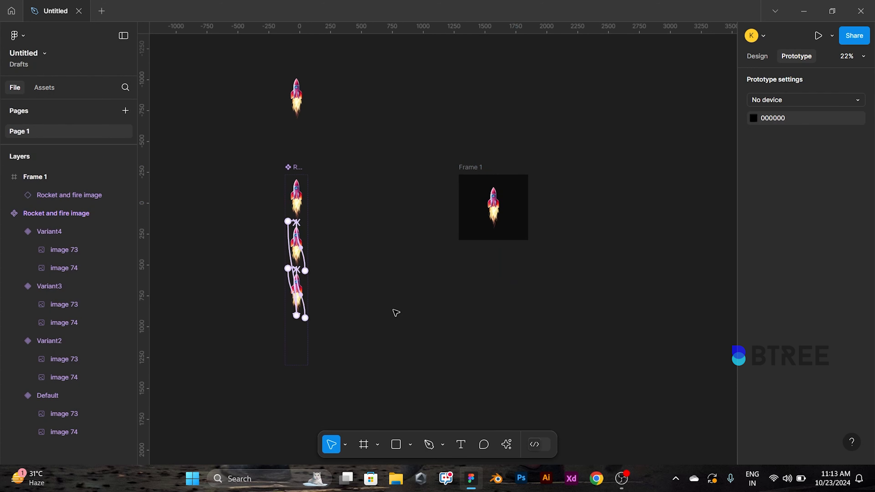
scroll(396, 313, down, 5)
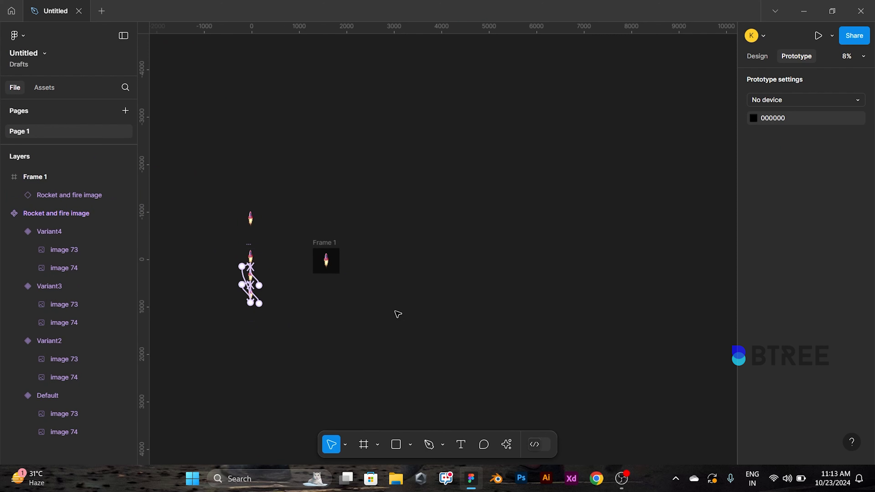
key(f)
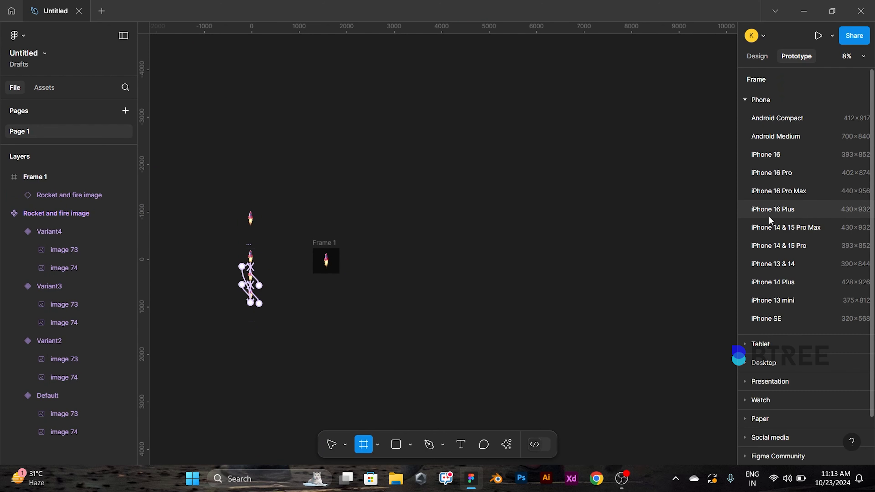
click(779, 361)
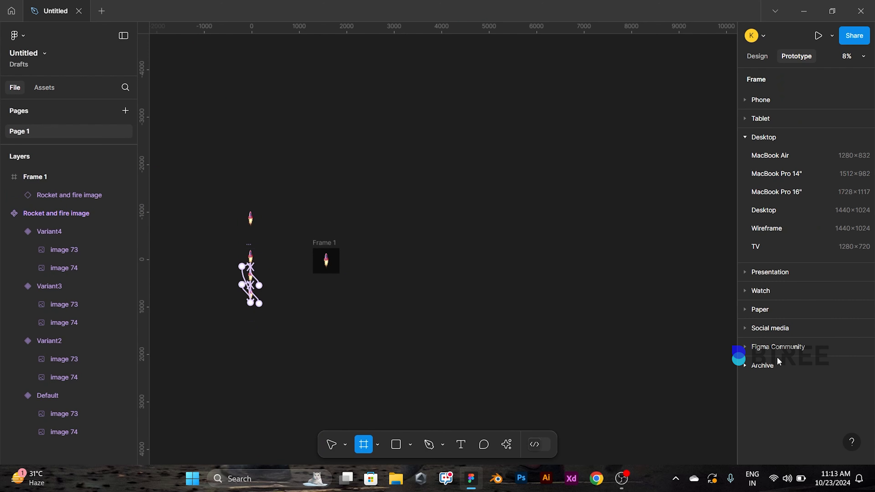
click(775, 192)
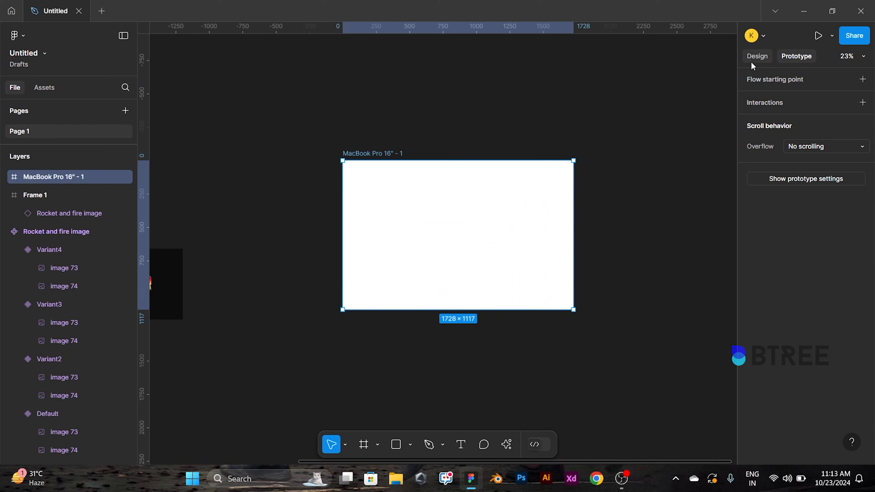
Change the MacBook Pro 16" frame's fill to dark navy 000B25.
click(754, 57)
click(753, 328)
drag(647, 329, 690, 330)
drag(710, 229, 754, 295)
click(521, 125)
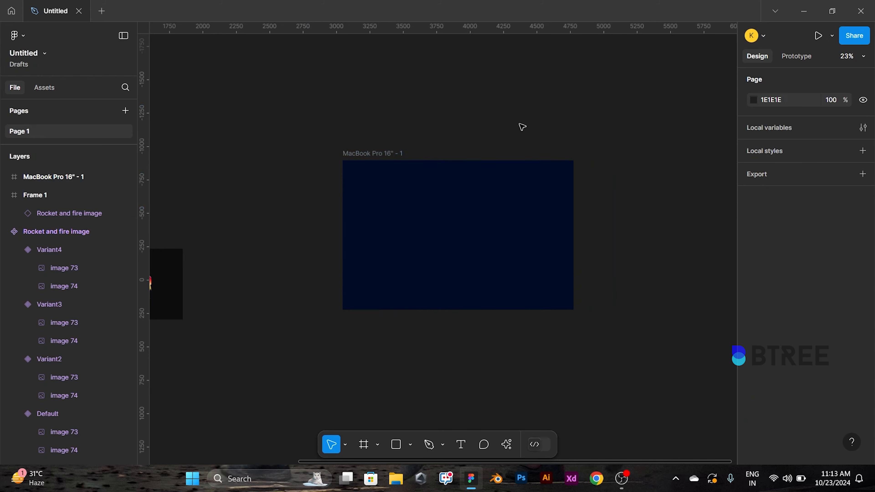
Stretch the MacBook Pro 16" frame downward to a height of about 12503 while keeping its width.
scroll(516, 129, down, 2)
drag(499, 161, 461, 132)
scroll(437, 135, down, 1)
click(387, 121)
scroll(449, 212, down, 5)
scroll(462, 221, down, 2)
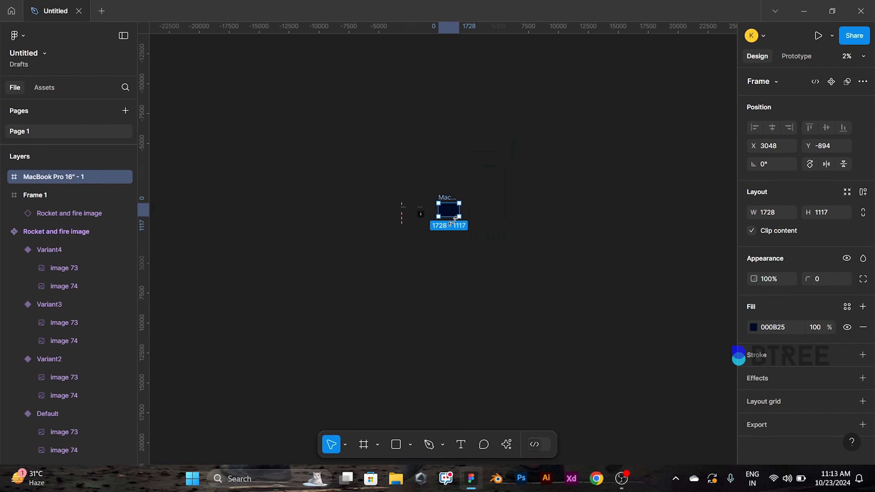
drag(451, 233, 471, 320)
click(503, 238)
scroll(443, 226, up, 5)
scroll(443, 227, down, 4)
scroll(416, 275, up, 1)
scroll(416, 275, up, 1)
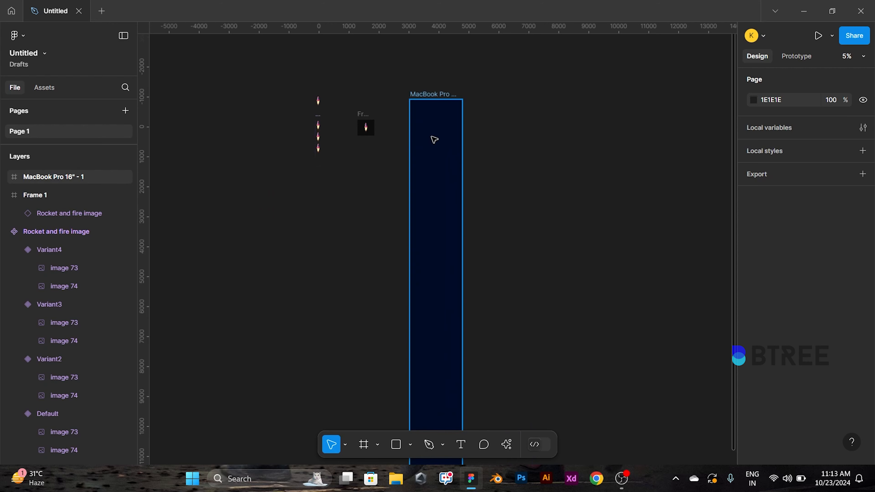
Draw a rectangle about 1219 × 402 near the top of the MacBook Pro 16" frame.
key(r)
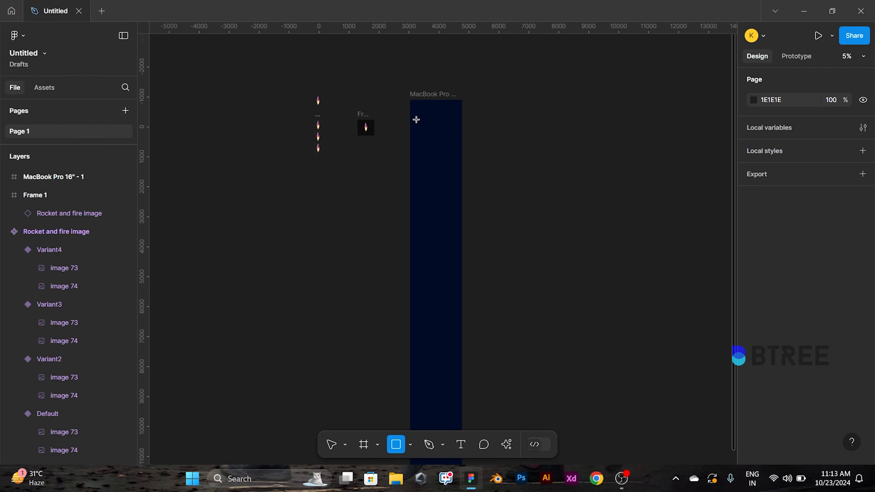
mouse_move(415, 119)
mouse_down()
mouse_move(442, 147)
mouse_move(485, 128)
mouse_move(458, 121)
mouse_move(462, 156)
mouse_up()
scroll(442, 147, up, 3)
scroll(460, 119, down, 2)
Duplicate the rectangle down the navy frame at equal spacing until there are eight in the column.
key(ctrl+d)
key(ctrl+d)
key(ctrl+d)
key(ctrl+d)
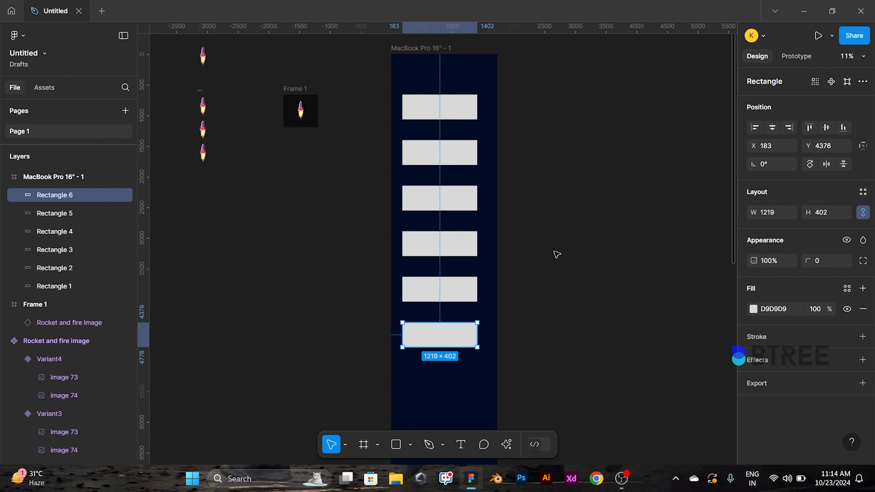
scroll(554, 252, down, 3)
key(ctrl+d)
key(ctrl+d)
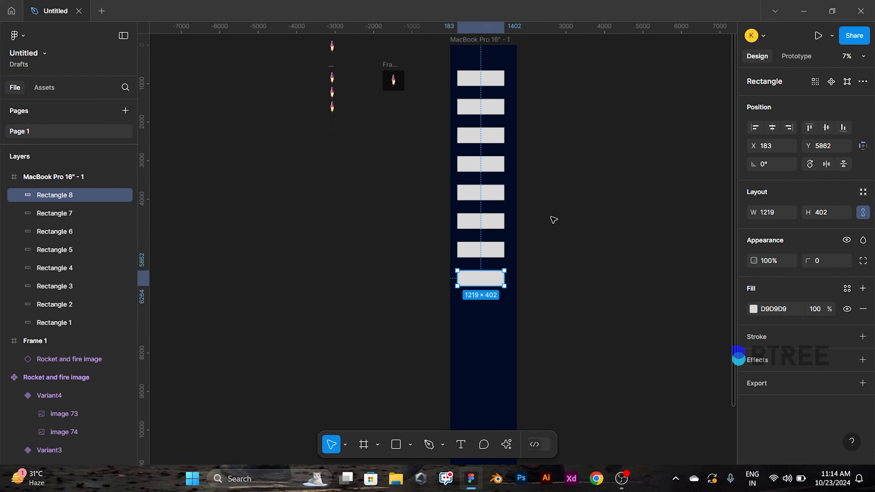
scroll(551, 217, down, 5)
Copy the rocket instance from Frame 1 onto the lowest rectangle in the MacBook Pro 16" frame, centred horizontally.
click(443, 136)
scroll(503, 170, up, 5)
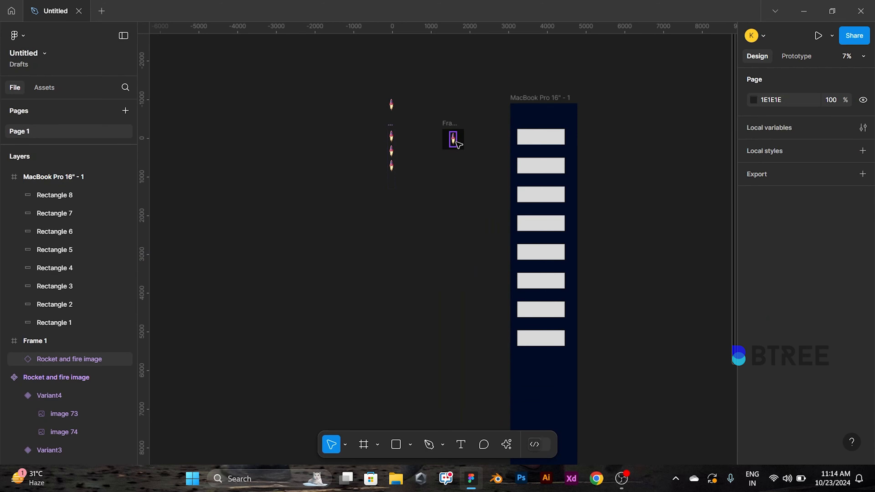
click(456, 140)
drag(507, 251, 586, 340)
scroll(521, 339, up, 5)
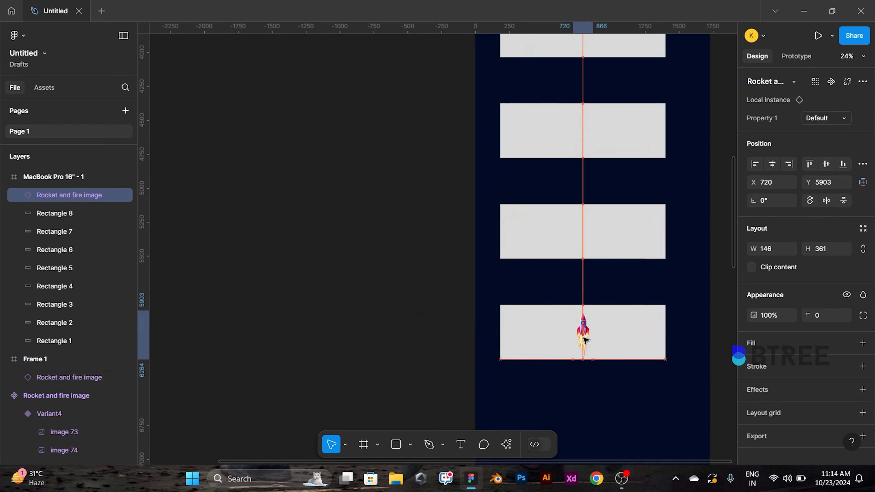
Scale the copied rocket up to about 242 × 598 and centre it over the lowest rectangle.
key(k)
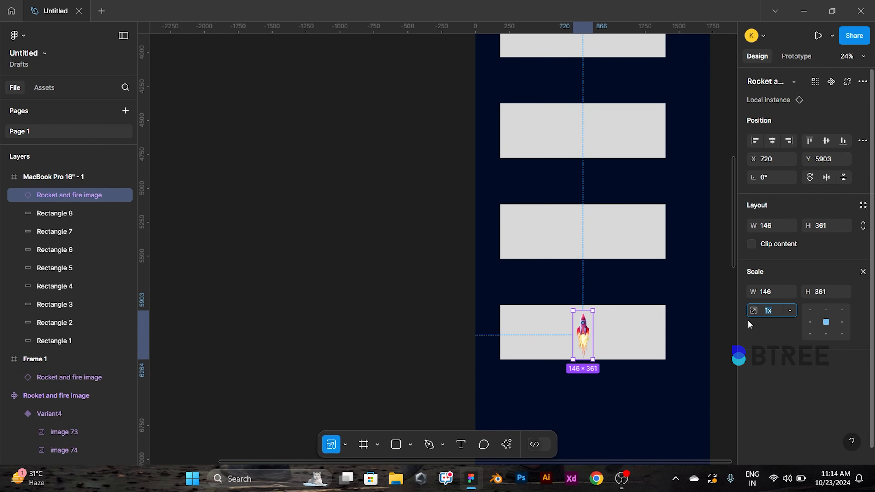
drag(595, 304, 585, 322)
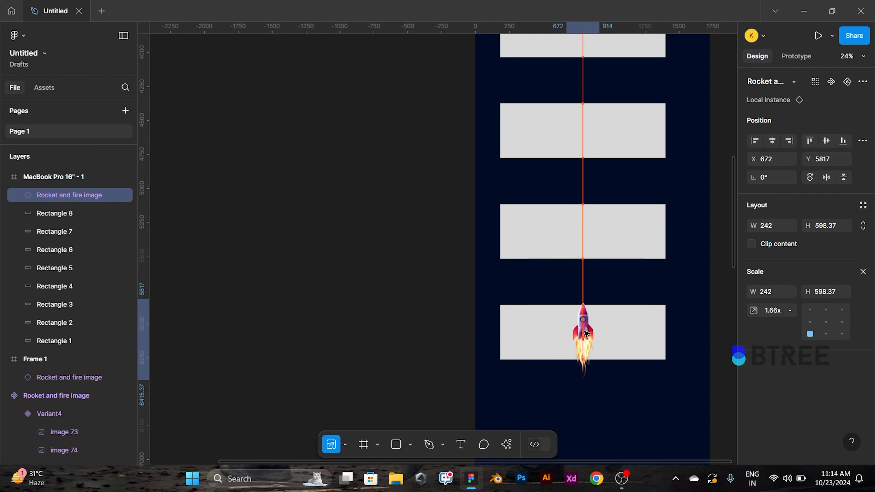
drag(585, 326, 586, 325)
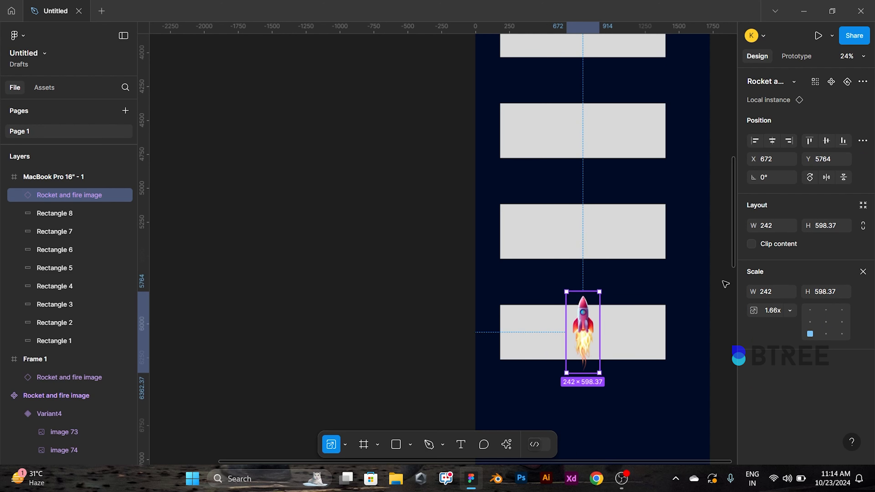
click(863, 271)
Change the fill of the rectangle behind the rocket to 0C0C0C.
click(622, 306)
drag(642, 292, 563, 313)
click(753, 309)
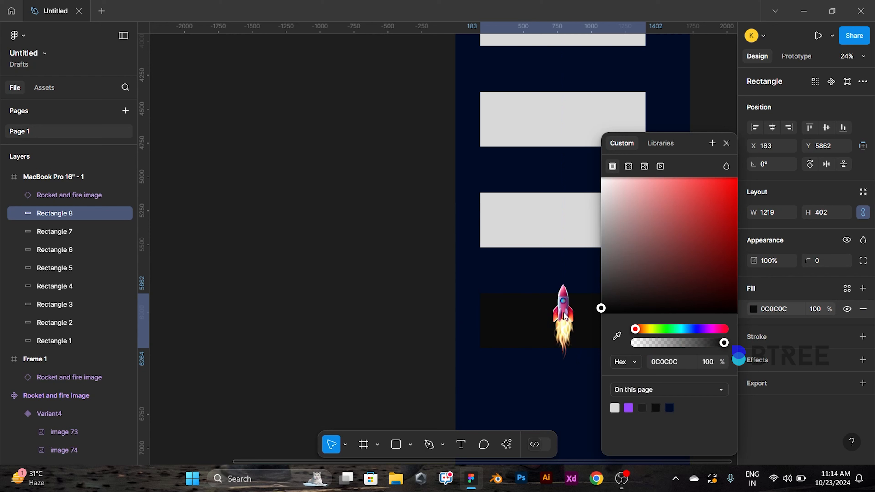
click(400, 291)
Examine the rectangle column with its rocket and the rocket component set with its four variants.
scroll(429, 289, down, 5)
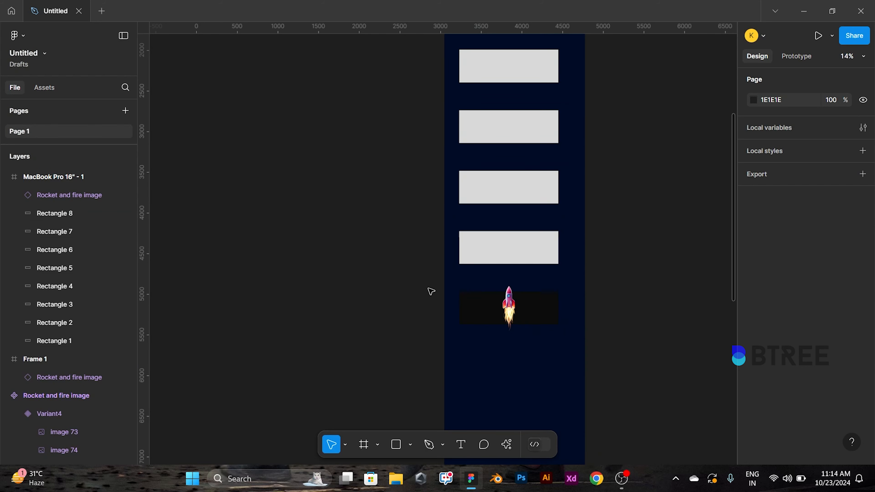
scroll(482, 169, down, 2)
scroll(517, 321, up, 3)
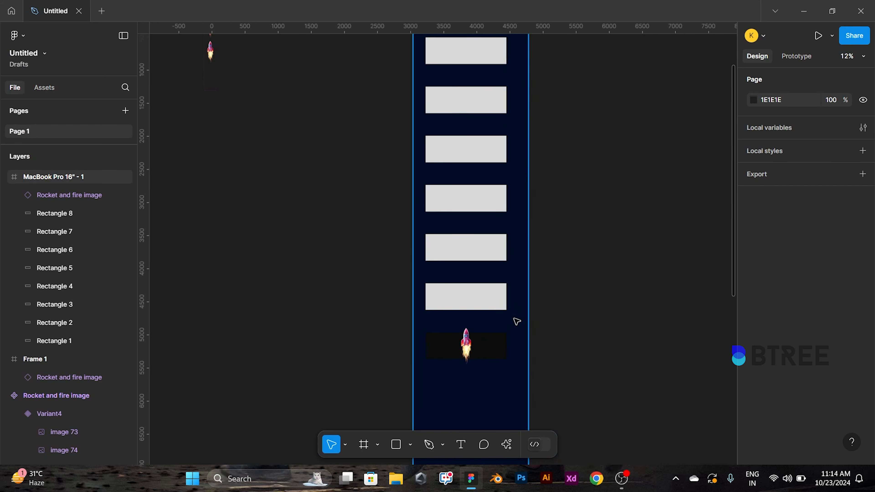
scroll(515, 320, down, 2)
scroll(482, 293, up, 2)
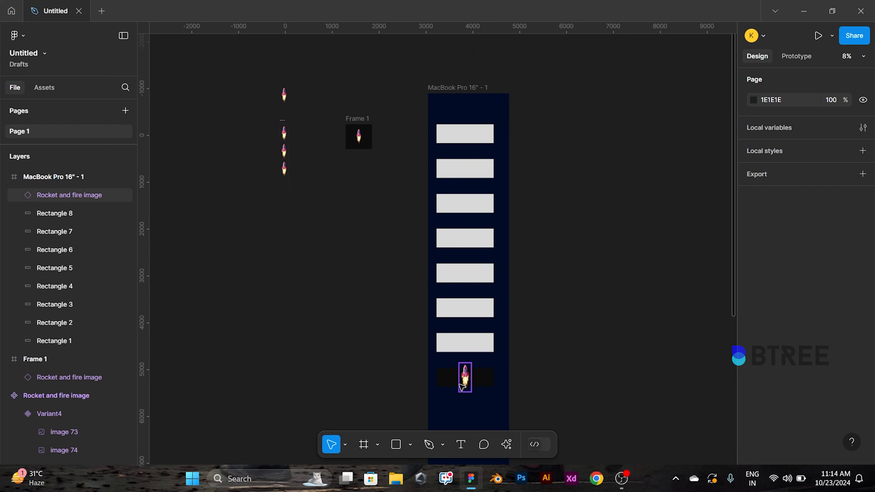
scroll(469, 329, left, 3)
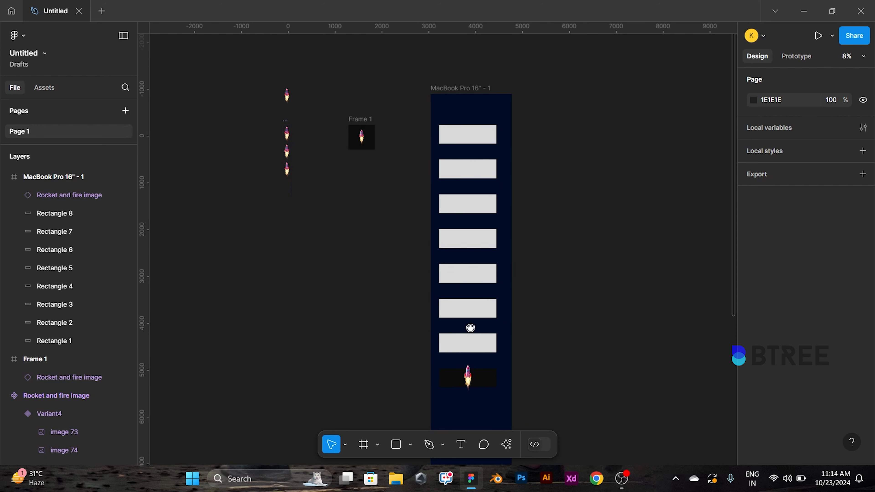
scroll(379, 234, up, 2)
scroll(412, 289, up, 6)
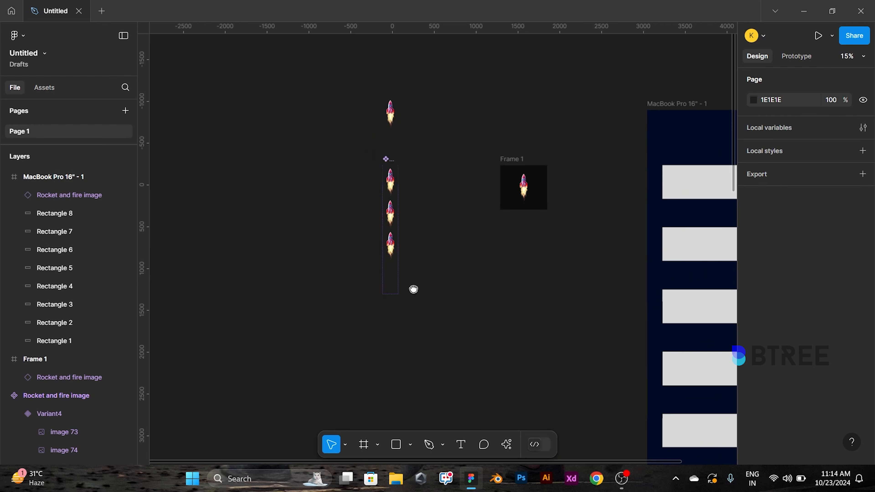
scroll(502, 246, down, 3)
scroll(499, 243, down, 1)
drag(499, 243, 525, 192)
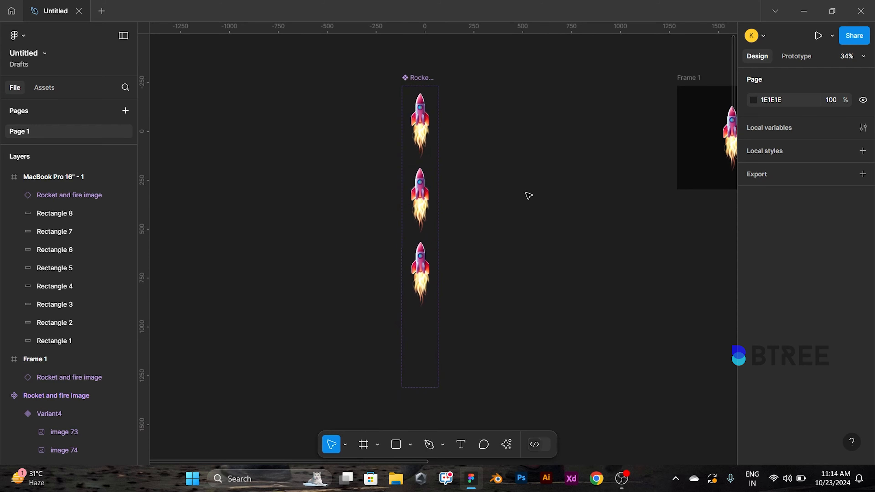
click(412, 78)
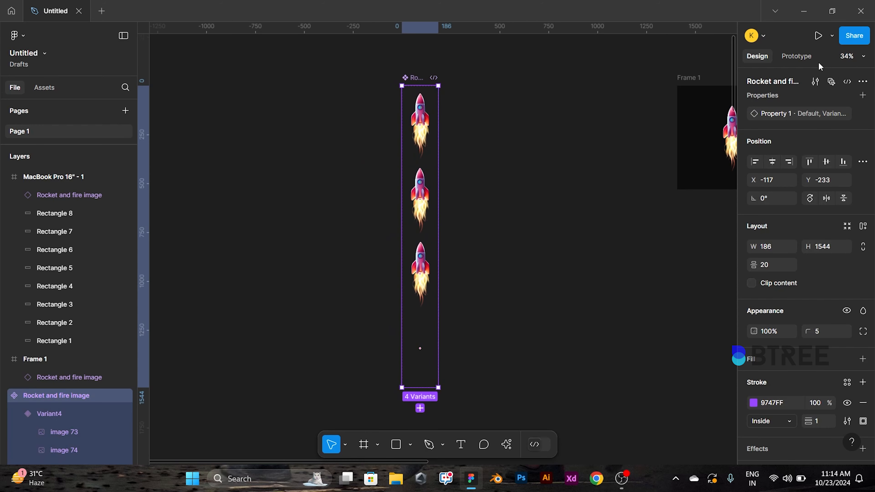
drag(627, 231, 209, 164)
Open the prototype preview of the MacBook Pro 16" frame in its own tab and look down the page.
scroll(209, 164, down, 3)
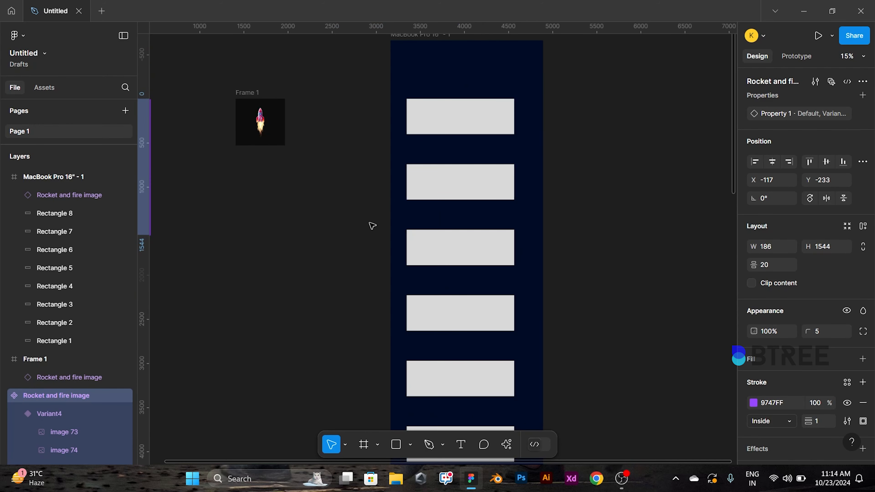
scroll(372, 224, down, 2)
drag(378, 200, 372, 258)
click(406, 175)
key(shift+space)
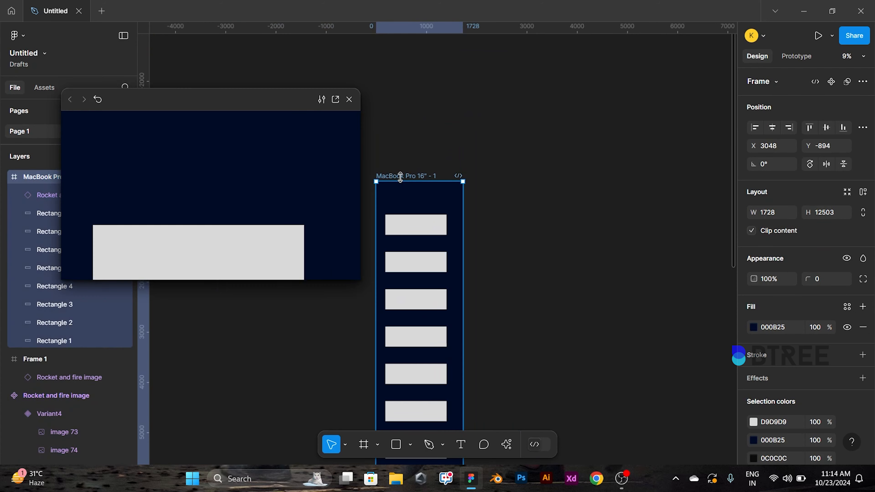
click(335, 100)
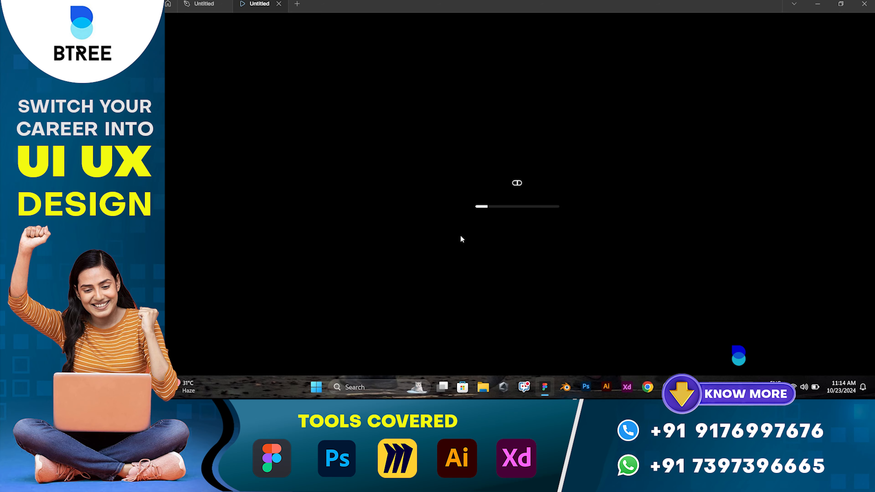
scroll(459, 235, down, 10)
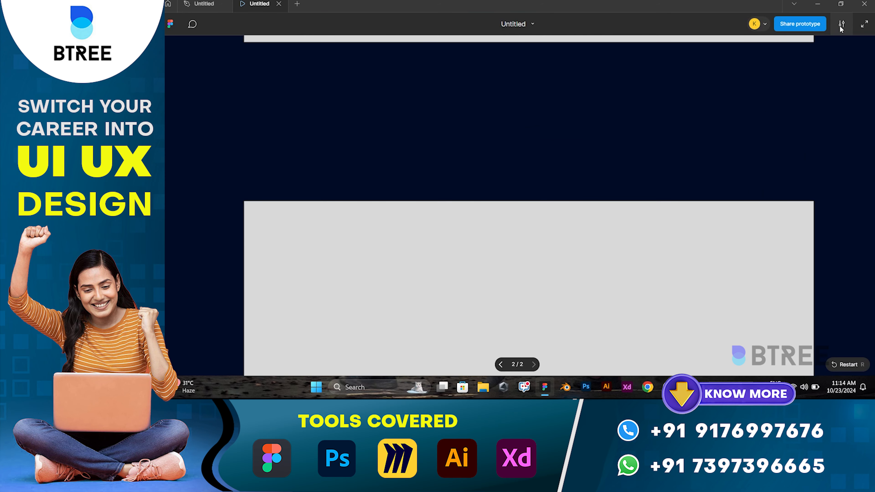
Set the prototype preview's scaling to Fit width.
click(841, 24)
click(831, 102)
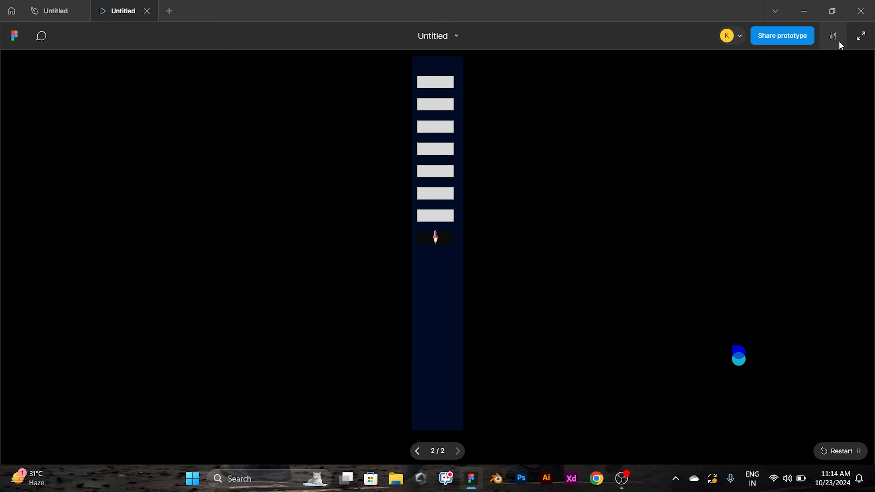
click(835, 38)
click(821, 142)
click(819, 40)
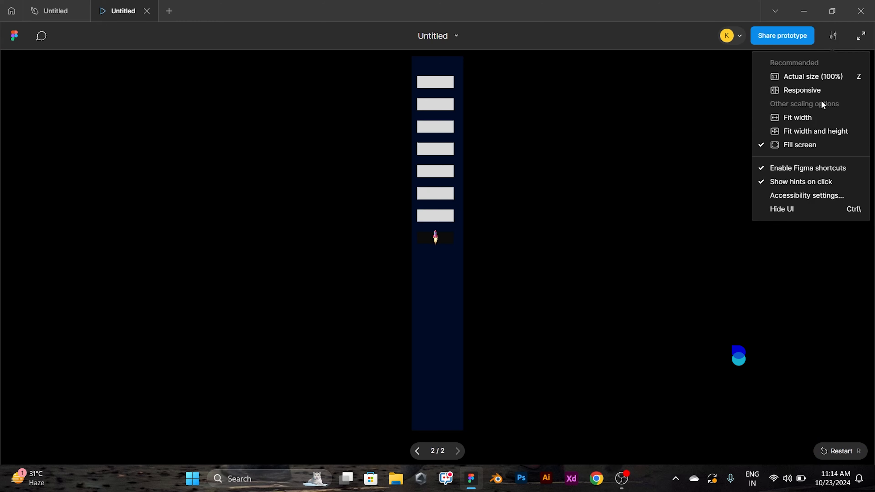
click(821, 118)
Go down to the rocket in the preview, launch it and follow its flight up the page.
scroll(409, 301, down, 5)
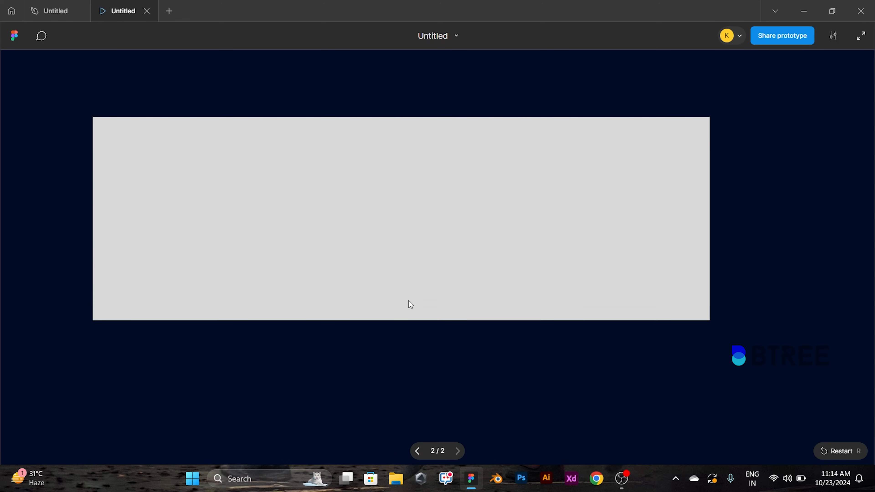
scroll(409, 301, down, 5)
click(408, 301)
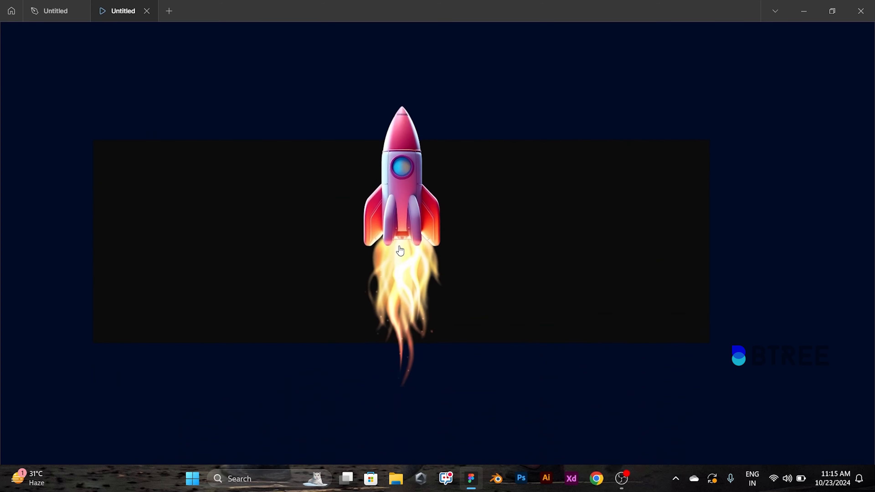
scroll(523, 224, up, 4)
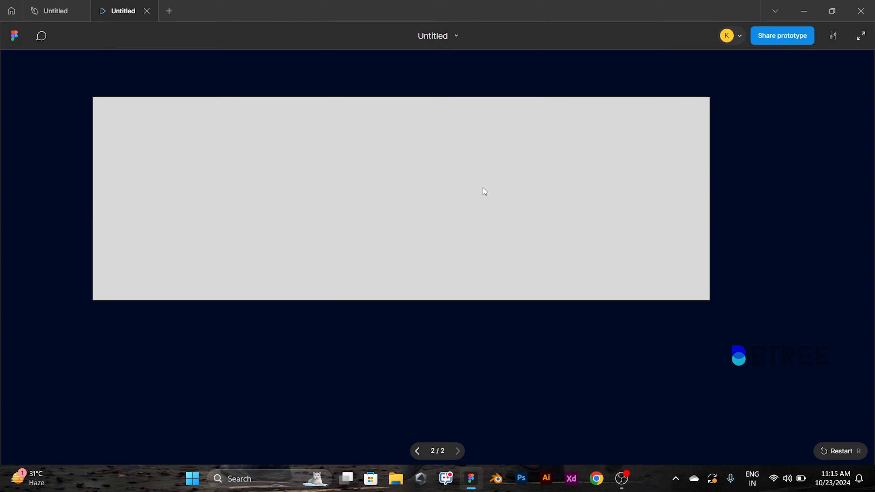
scroll(482, 188, down, 3)
scroll(483, 188, up, 5)
scroll(482, 187, down, 3)
scroll(531, 315, up, 6)
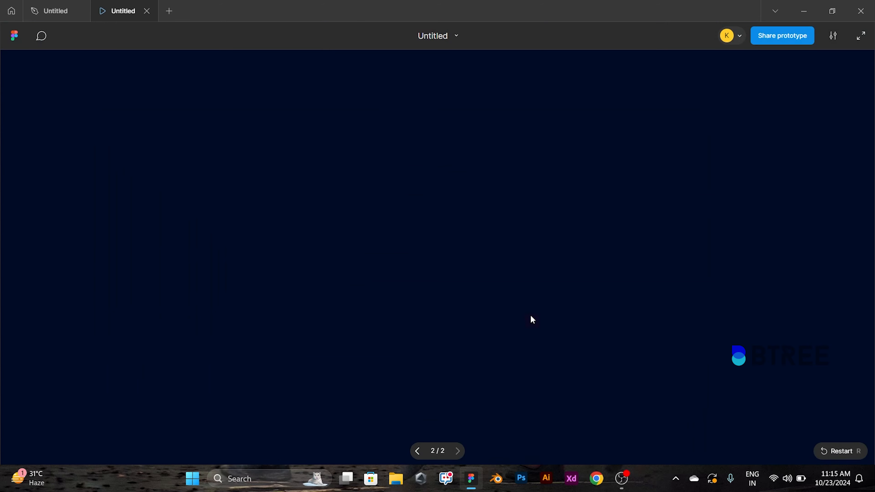
scroll(530, 315, up, 6)
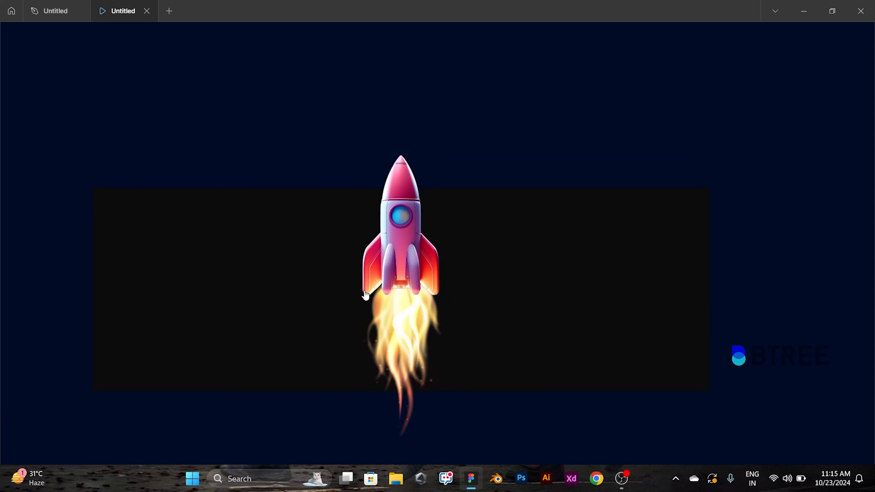
Test the rocket launch once more in the preview and compare its speed with scrolling up the page.
scroll(498, 359, down, 7)
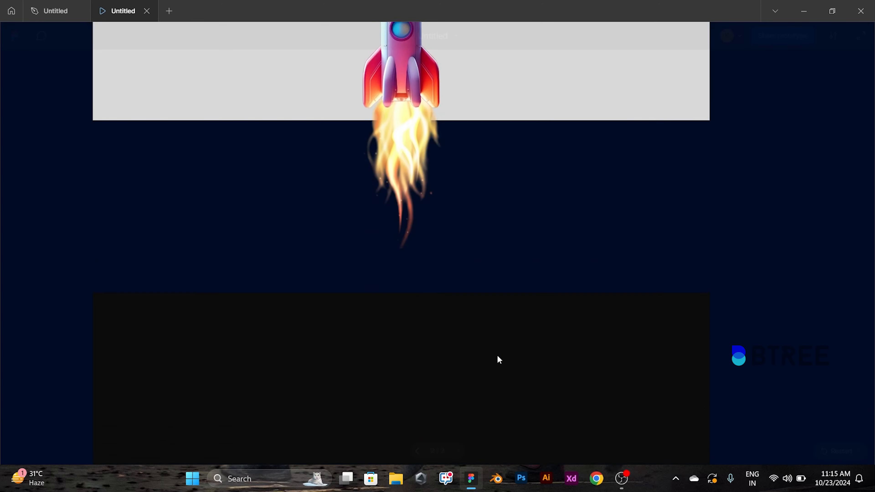
scroll(466, 196, up, 7)
scroll(464, 187, down, 9)
scroll(464, 188, down, 5)
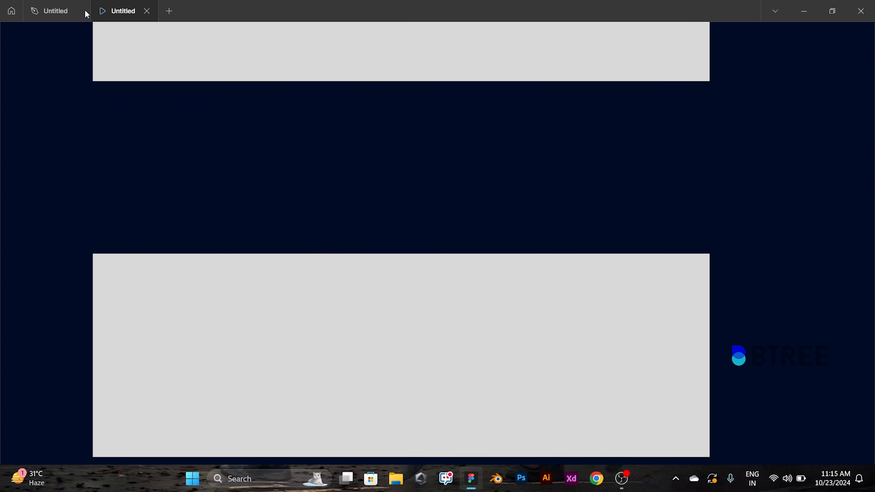
Return to the design file and examine the rocket instance on the MacBook Pro 16" page alongside the rocket component set.
click(84, 11)
scroll(392, 276, up, 3)
scroll(344, 241, down, 6)
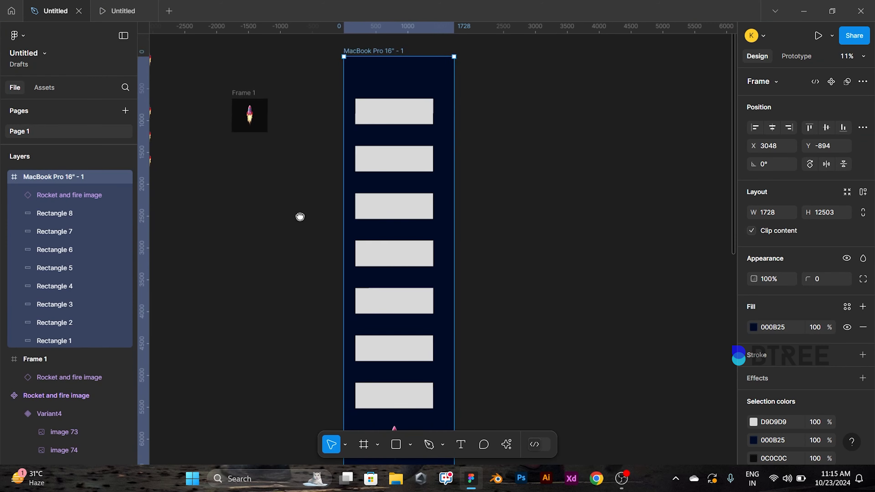
click(389, 393)
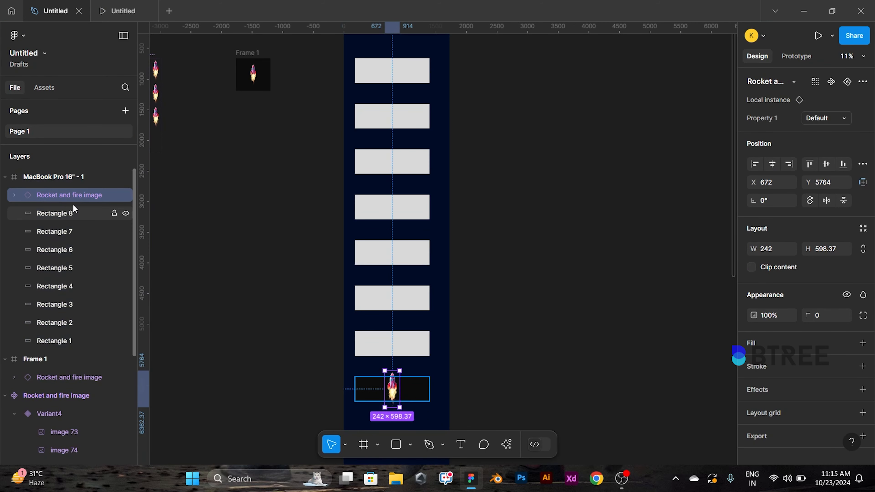
click(498, 296)
drag(423, 202, 435, 263)
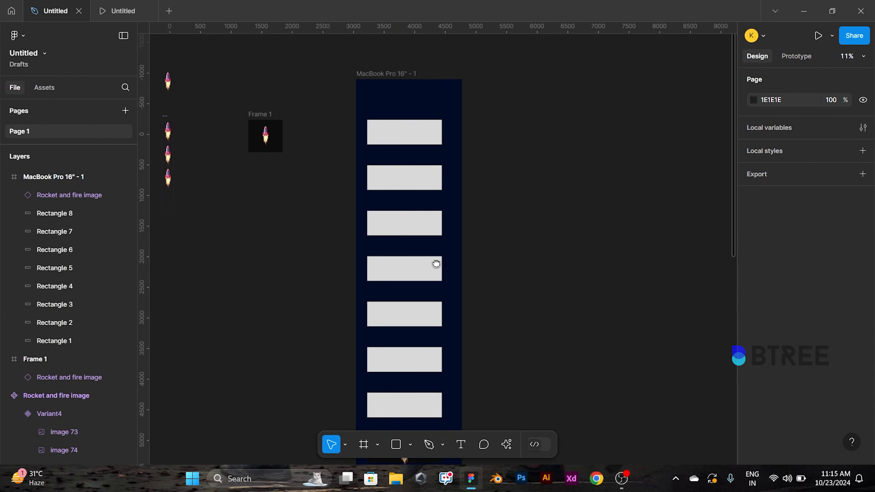
scroll(435, 264, down, 3)
drag(283, 309, 344, 303)
scroll(345, 303, up, 3)
drag(392, 235, 352, 399)
scroll(449, 330, up, 2)
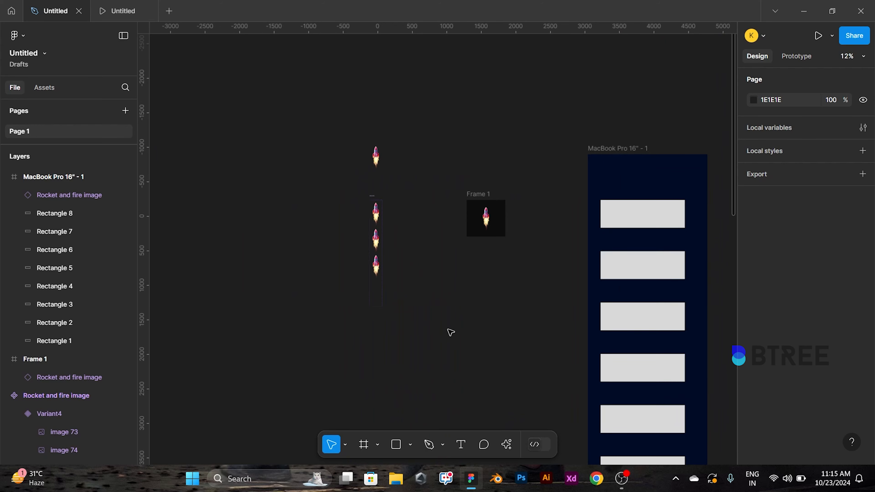
drag(472, 307, 354, 245)
scroll(354, 245, down, 3)
drag(416, 318, 381, 209)
scroll(380, 209, down, 1)
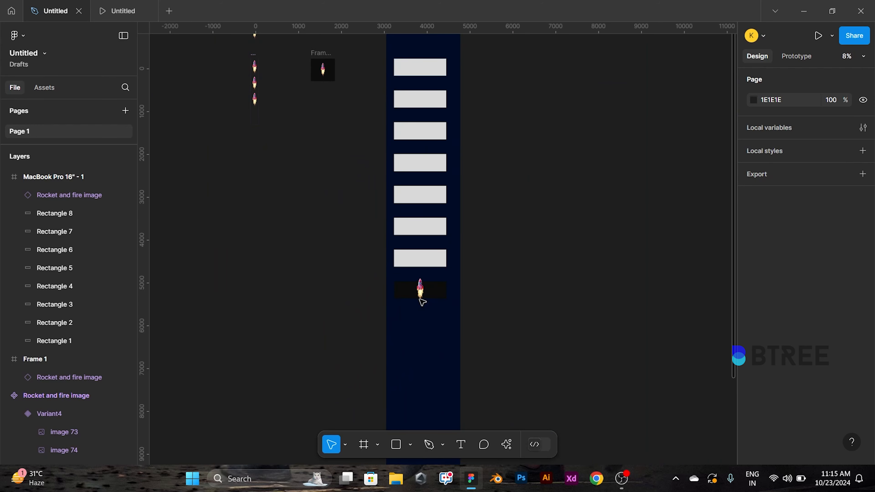
click(419, 292)
scroll(275, 245, up, 1)
drag(276, 245, 328, 412)
scroll(318, 244, up, 5)
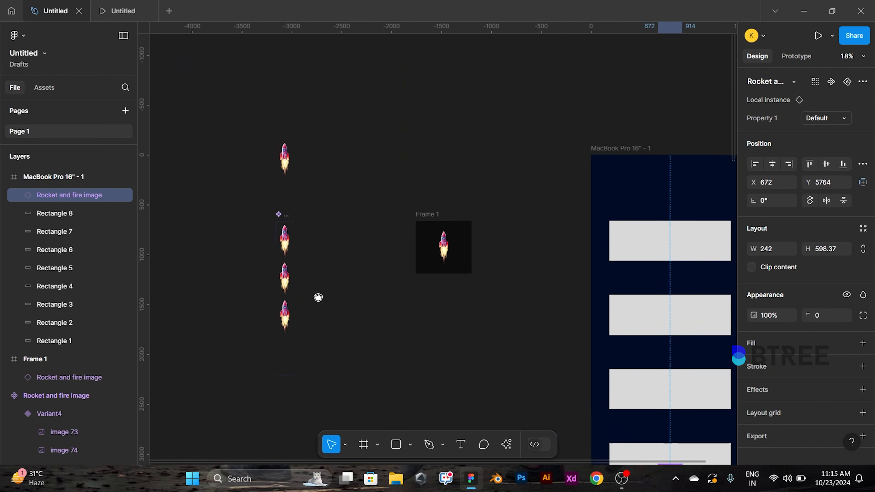
Set the duration of the Default variant's on-click transition to Variant4 to 6000 ms.
click(335, 240)
scroll(400, 228, left, 2)
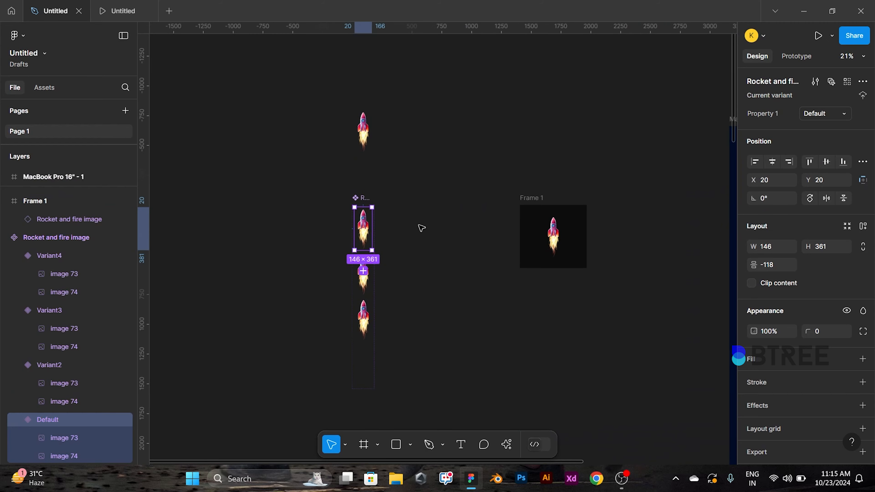
key(shift+e)
scroll(421, 227, up, 4)
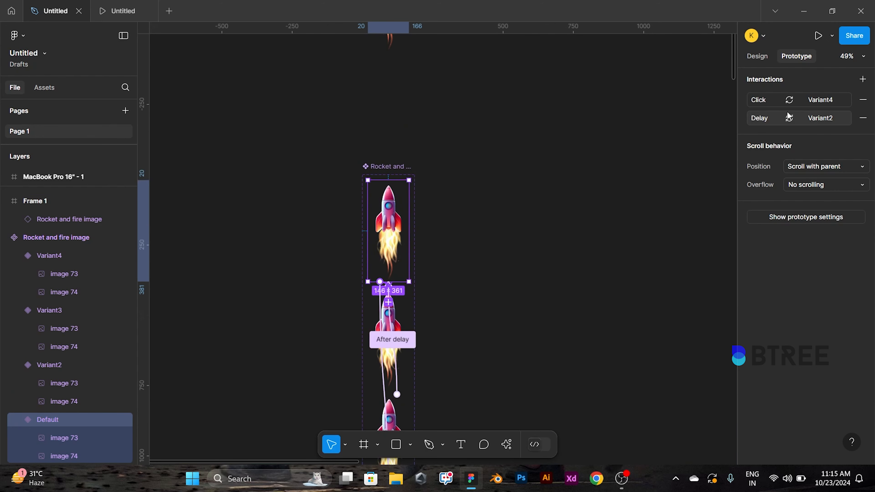
click(788, 117)
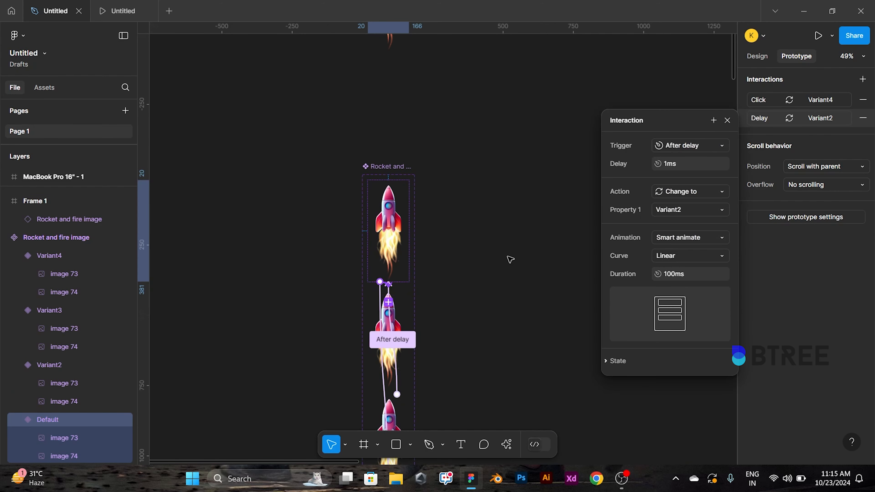
scroll(445, 203, down, 5)
click(775, 100)
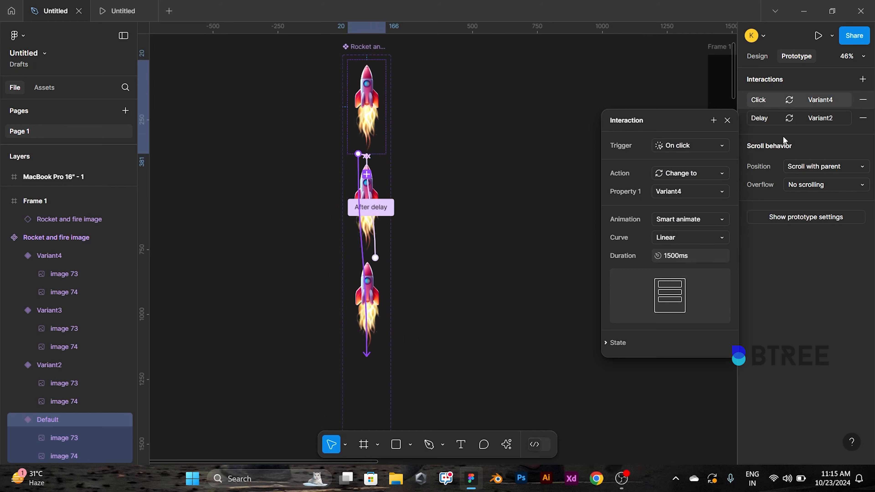
click(689, 250)
text(6000)
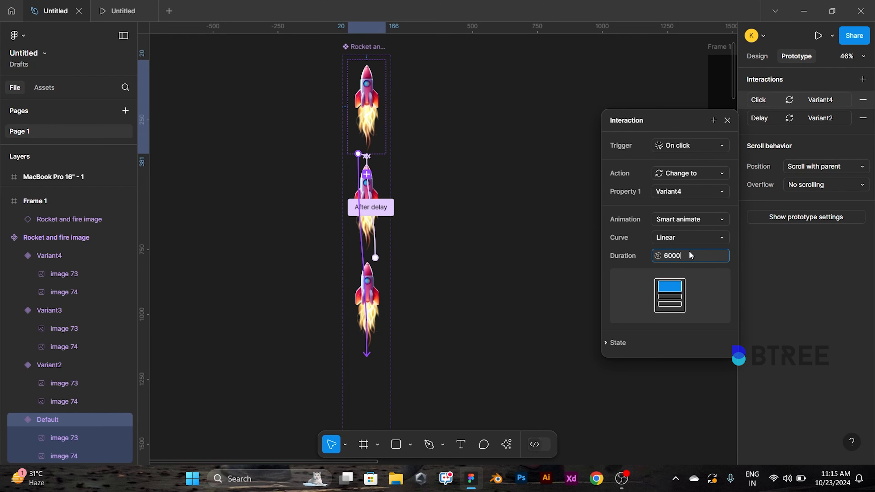
key(Return)
Set the duration of Variant2's on-click transition to Variant4 to 6000 ms.
click(380, 176)
click(690, 242)
text(6000)
key(Return)
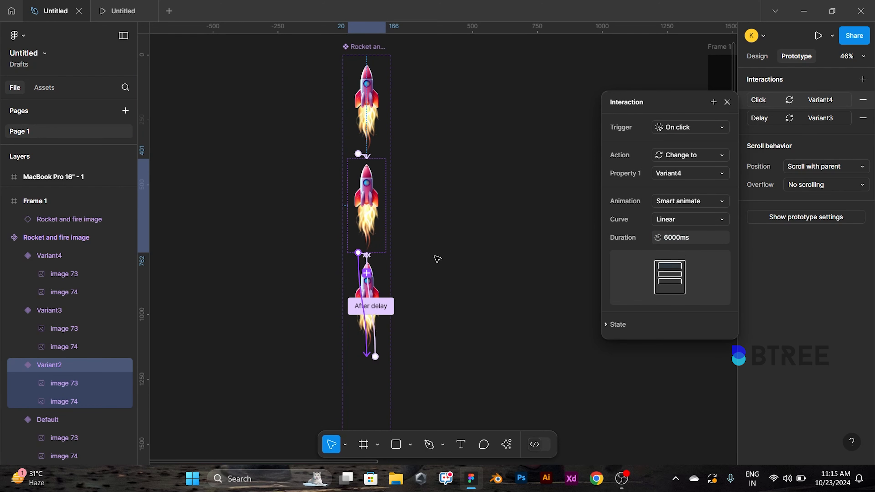
Set the duration of Variant3's on-click transition to Variant4 to 6000 ms and deselect everything.
click(375, 286)
click(781, 100)
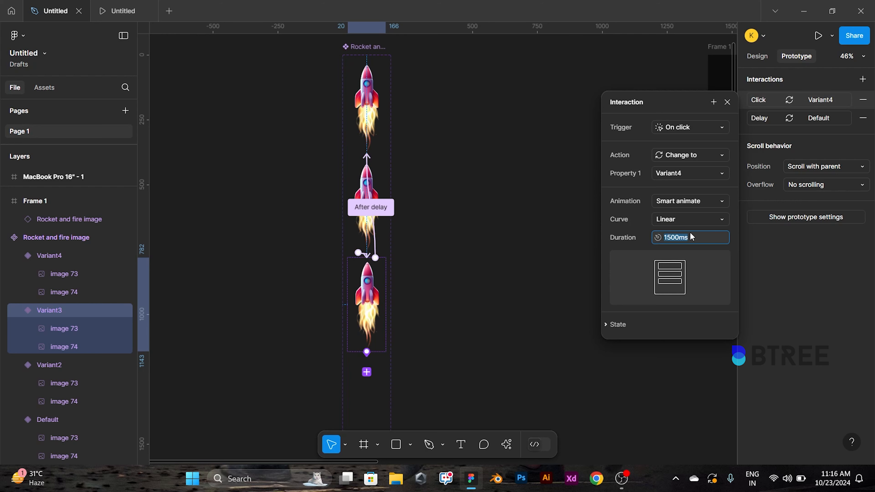
text(6000)
key(Return)
click(486, 244)
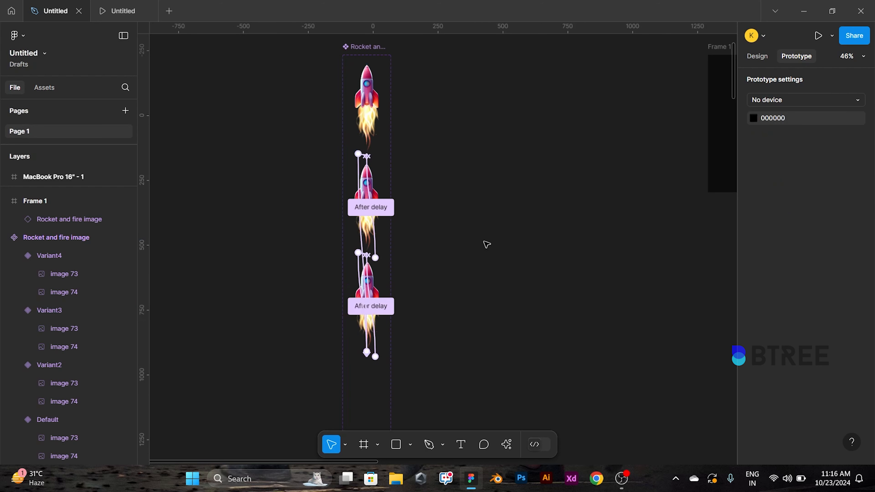
Select the MacBook Pro 16" frame and check the slower rocket flight in the prototype preview.
scroll(246, 252, down, 4)
drag(676, 175, 288, 192)
click(327, 86)
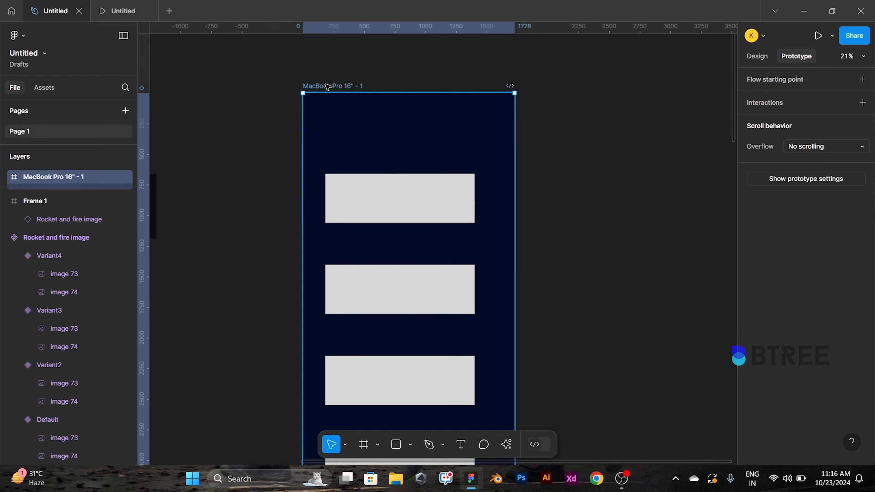
click(123, 11)
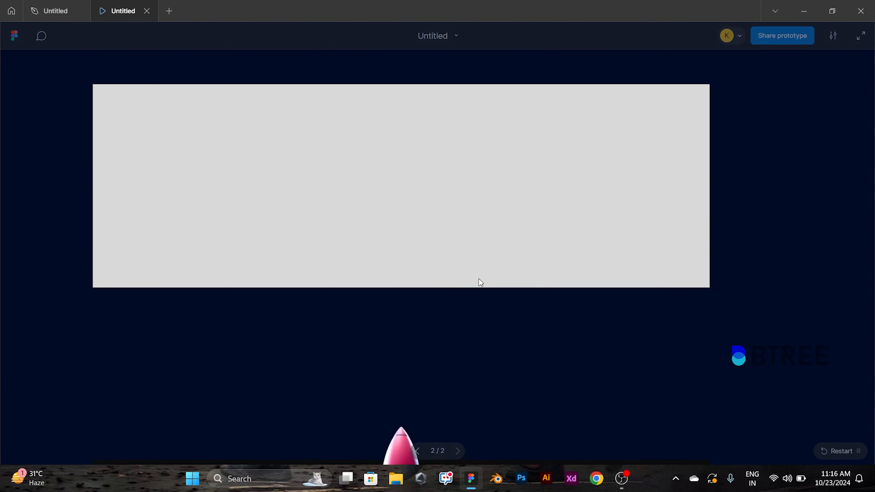
Return to the design file and compare the height of the rocket component set's flight path with the MacBook Pro 16" page.
click(55, 10)
drag(279, 229, 453, 167)
scroll(455, 167, down, 1)
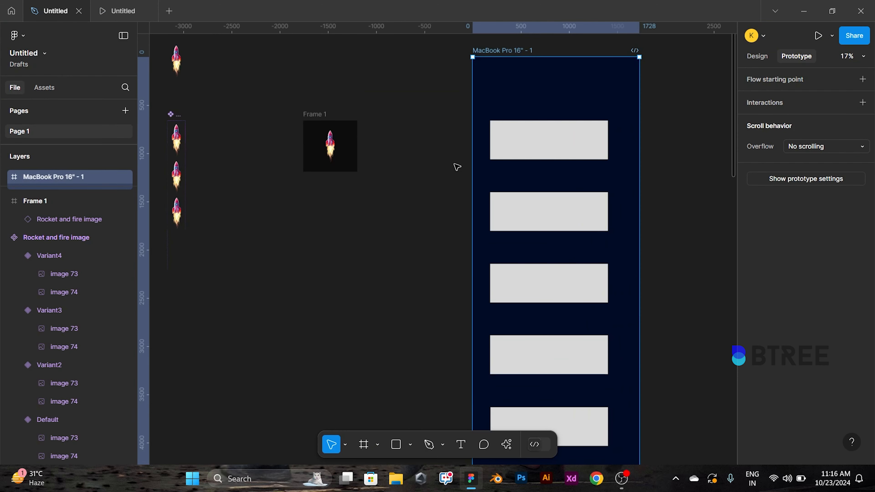
scroll(366, 207, down, 1)
scroll(362, 211, down, 2)
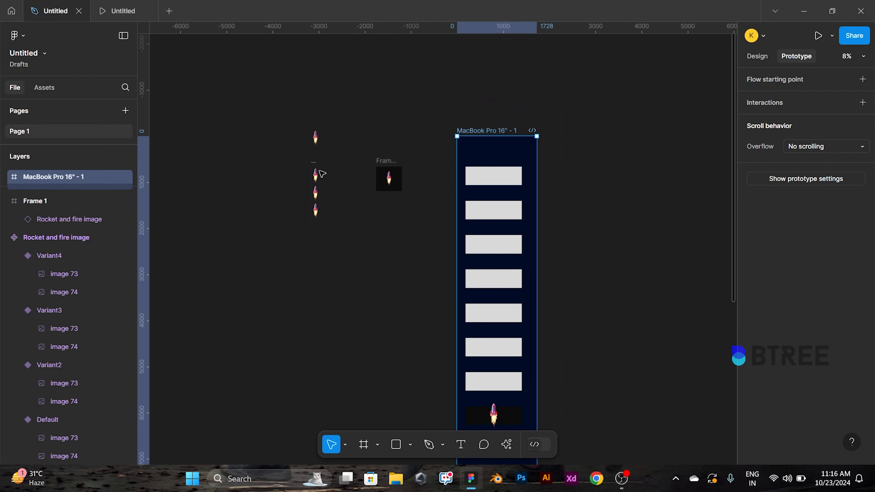
click(314, 193)
scroll(320, 214, up, 2)
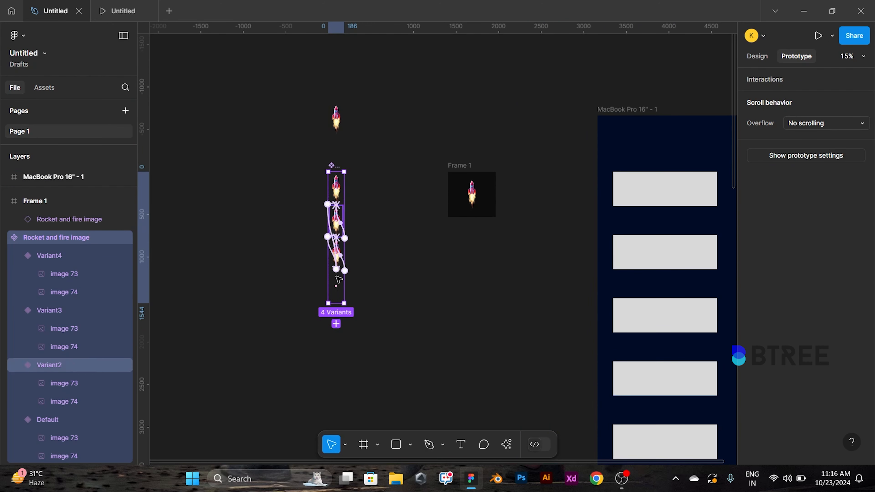
scroll(460, 254, down, 5)
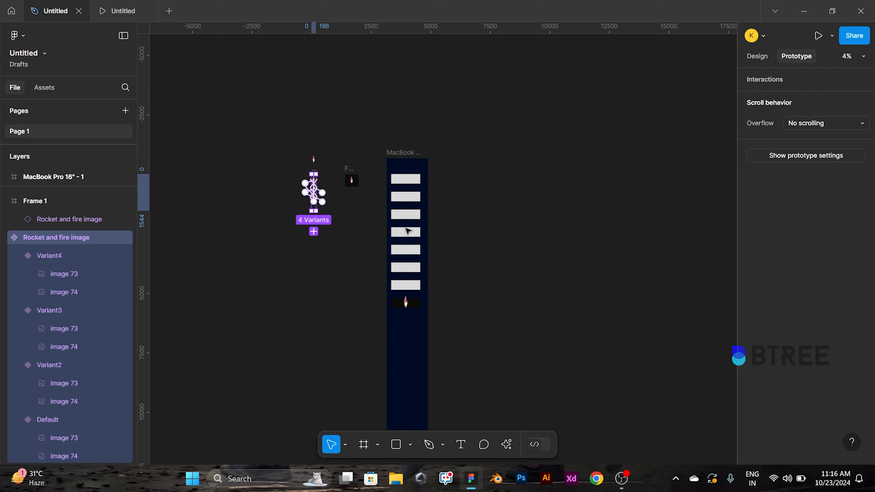
scroll(269, 197, up, 6)
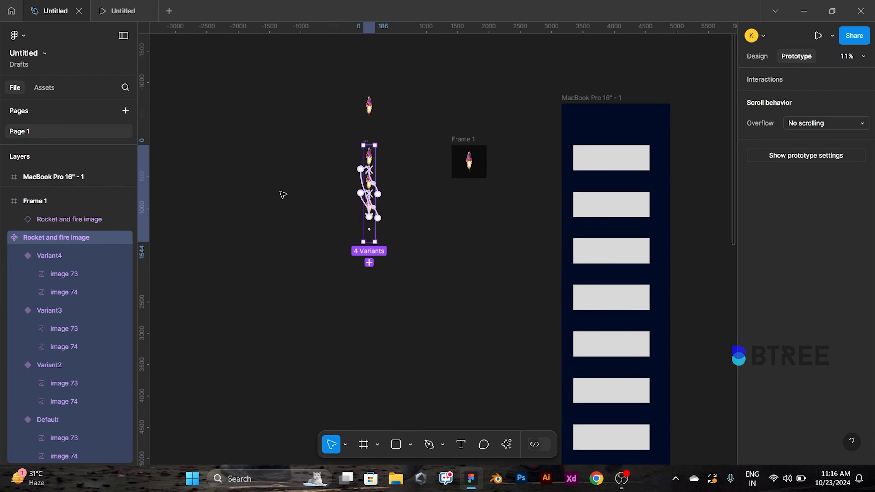
Move Variant4's image 73 and image 74 up together until image 73 sits at Y -3620.
click(361, 100)
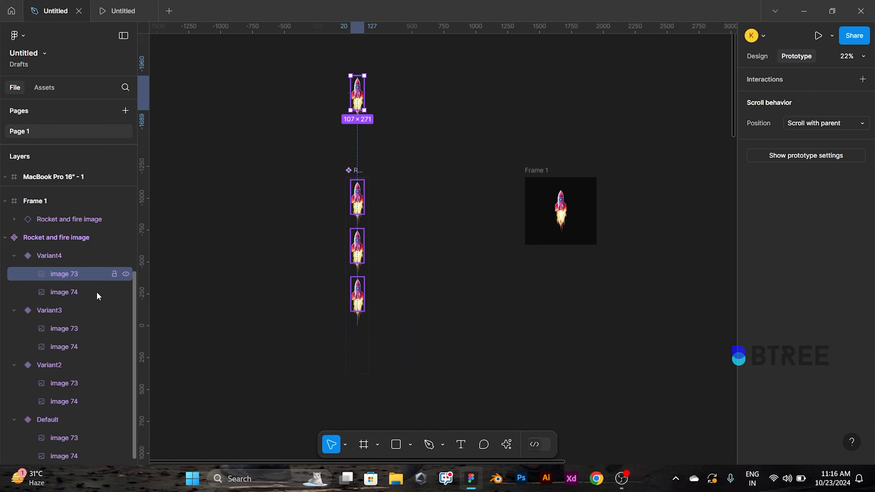
click(78, 293)
shift+click(93, 273)
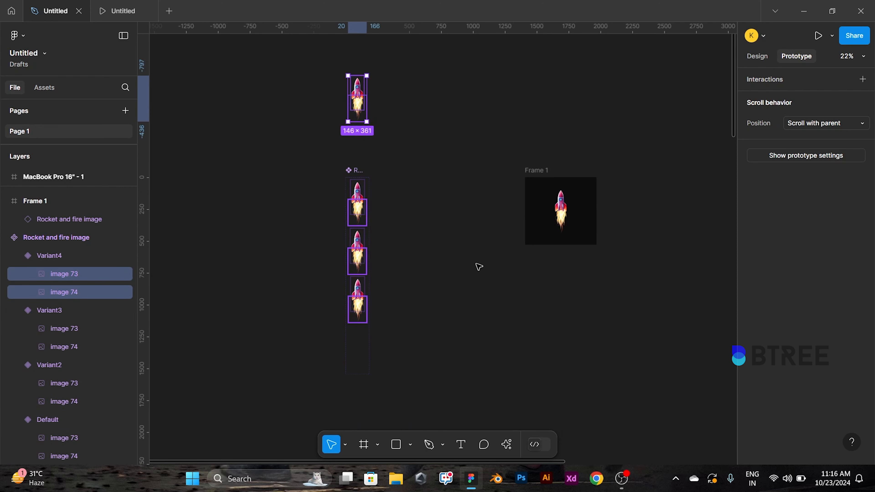
drag(581, 266, 465, 303)
scroll(213, 262, down, 2)
drag(213, 262, 284, 308)
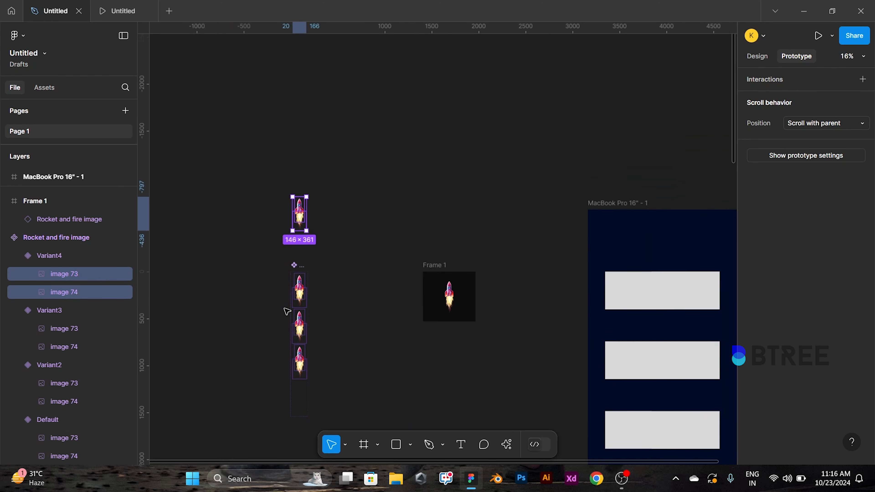
key(shift+Up)
key(shift+Up)
key(shift+Up)
key(shift+Up)
key(shift+Up)
key(shift+Up)
key(shift+Up)
key(shift+Up)
key(shift+Up)
key(shift+Up)
key(shift+Up)
key(shift+Up)
key(shift+Up)
key(shift+Up)
key(shift+Up)
key(shift+Up)
key(shift+Up)
key(shift+Up)
key(shift+Up)
key(shift+Up)
key(shift+Up)
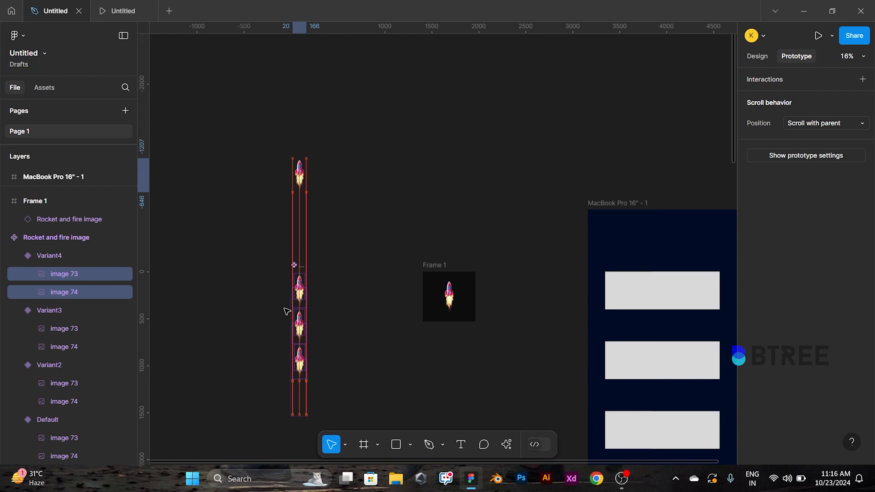
key(shift+Up)
key(shift+Up)
key(shift+Up)
key(shift+Up)
key(shift+Up)
key(shift+Up)
key(shift+Up)
key(shift+Up)
key(shift+Up)
key(shift+Up)
key(shift+Up)
key(shift+Up)
key(shift+Up)
key(shift+Up)
key(shift+Up)
key(shift+Up)
key(shift+Up)
key(shift+Up)
key(shift+Up)
key(shift+Up)
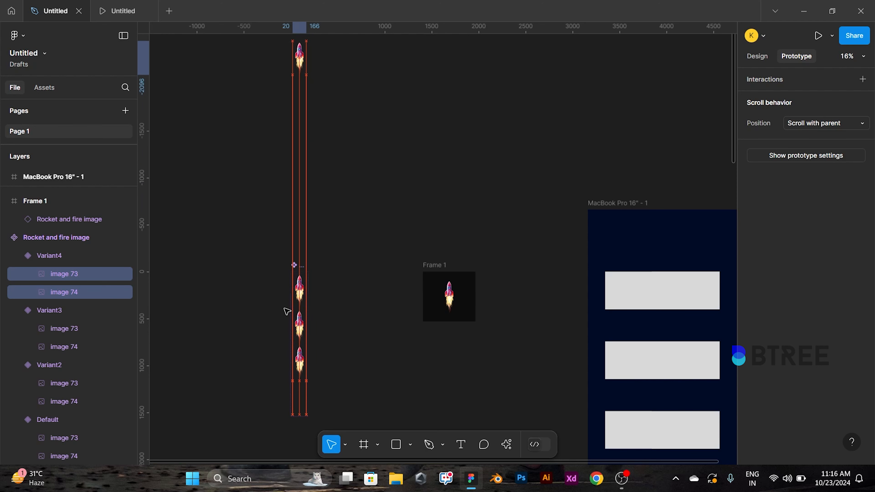
Measure the flight height by stretching the MacBook page's first rectangle from the frame's top edge to the rocket's base, and restore the rectangle.
ctrl+scroll(320, 132, down, 5)
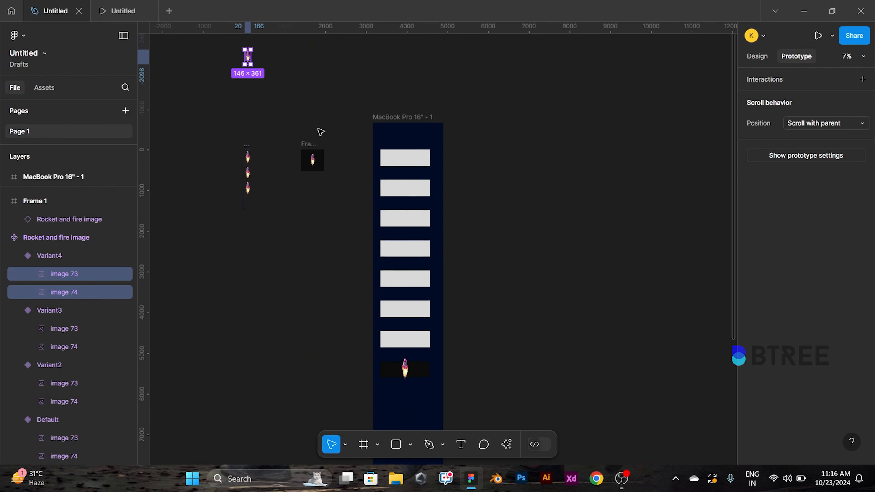
click(402, 119)
ctrl+scroll(402, 155, up, 1)
ctrl+scroll(402, 156, down, 2)
click(405, 158)
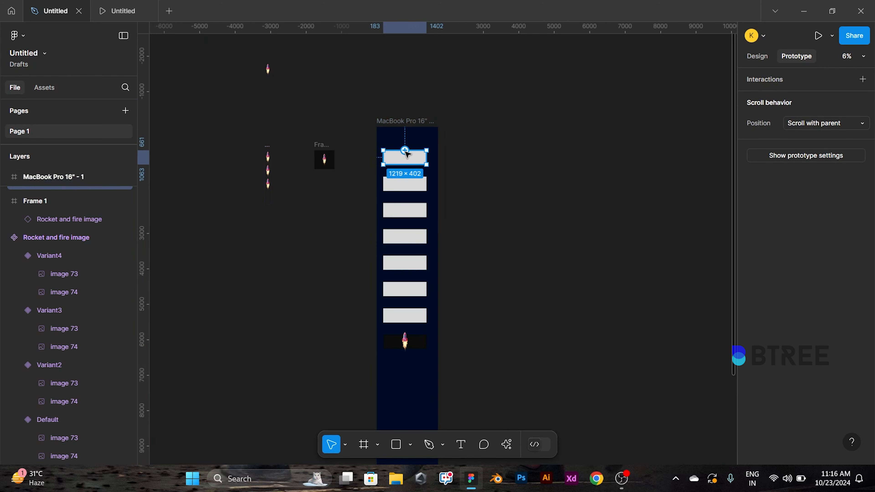
click(765, 60)
ctrl+scroll(393, 141, up, 2)
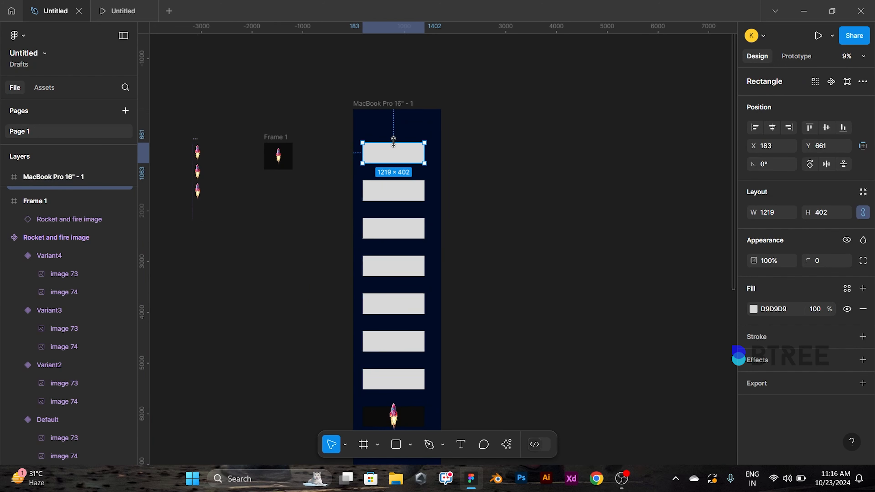
drag(403, 130, 404, 111)
ctrl+scroll(403, 108, down, 2)
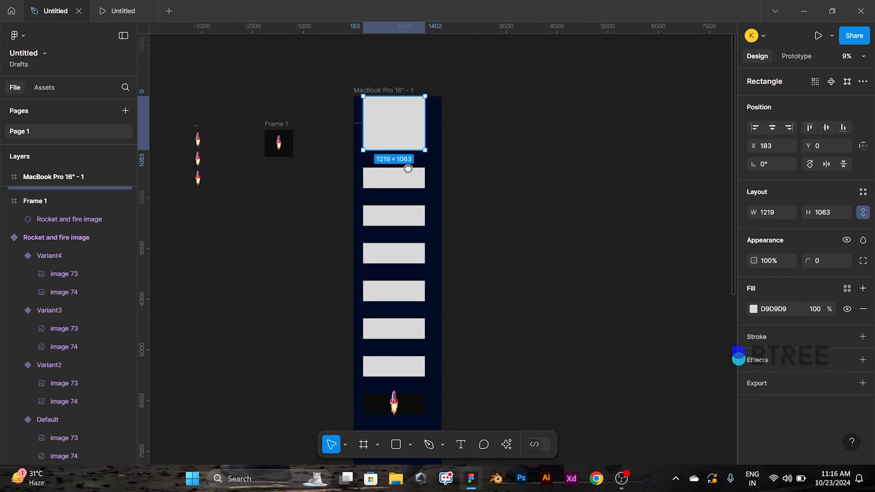
drag(411, 200, 420, 311)
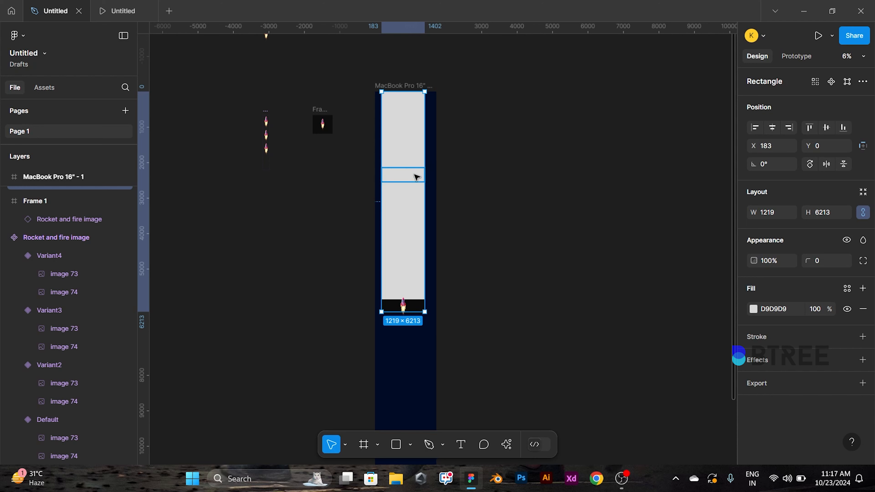
drag(416, 177, 415, 173)
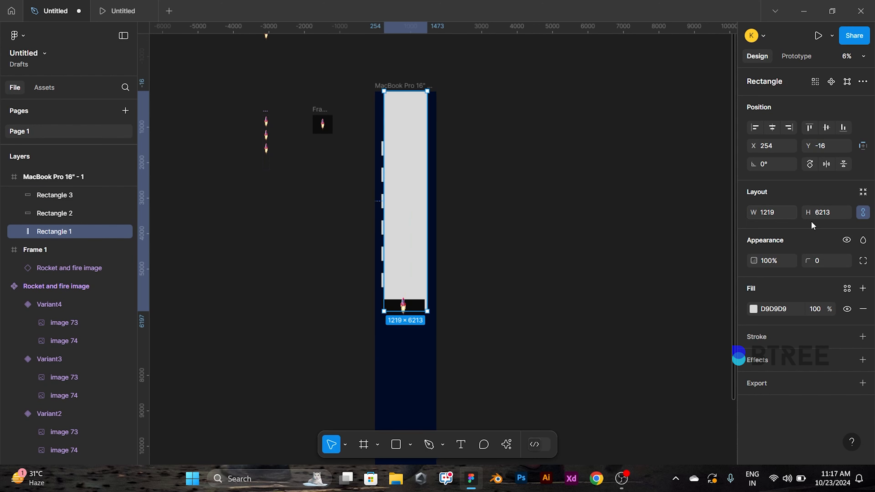
key(ctrl+z)
key(ctrl+z)
key(ctrl+z)
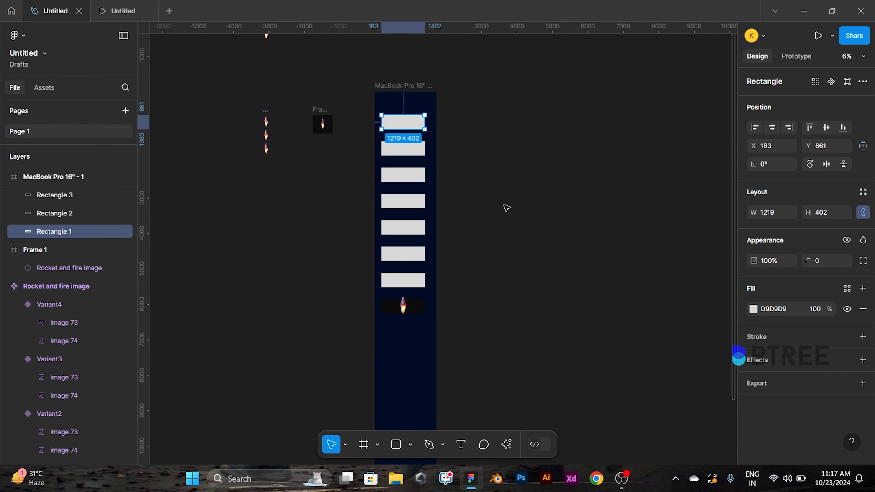
Try setting the height of the Variant4 component to 6213.
scroll(502, 202, up, 1)
drag(502, 201, 545, 236)
click(405, 190)
scroll(374, 215, up, 3)
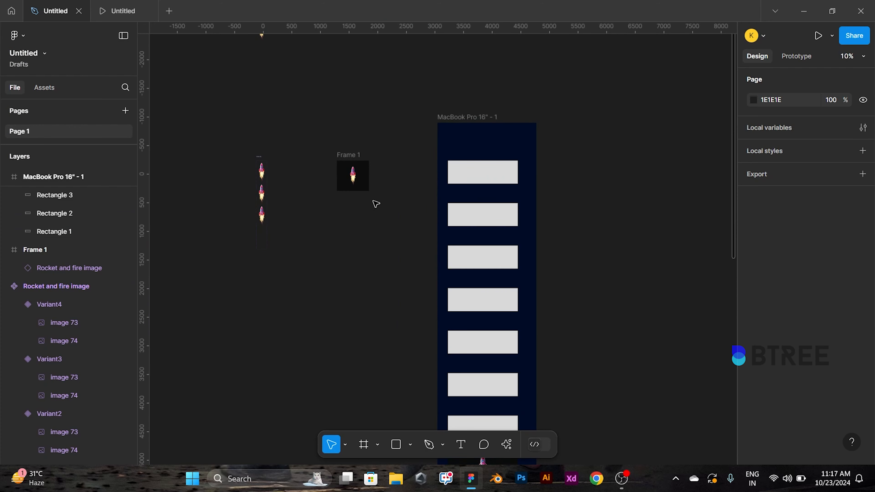
scroll(377, 182, up, 3)
drag(398, 180, 502, 251)
scroll(501, 251, down, 2)
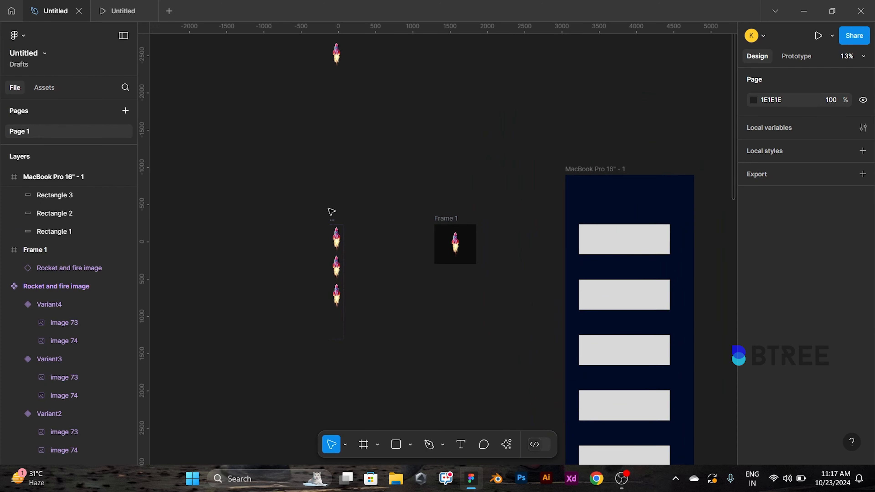
click(333, 283)
click(339, 325)
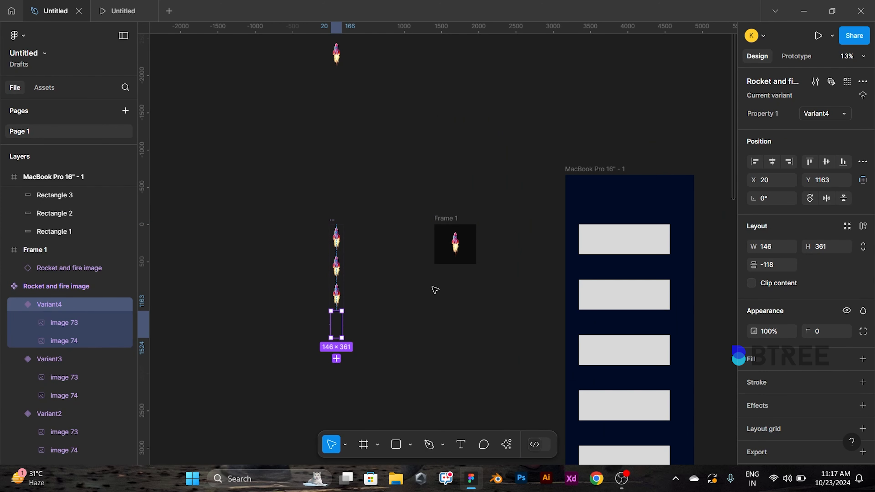
click(830, 243)
text(6213)
key(Return)
scroll(440, 167, down, 3)
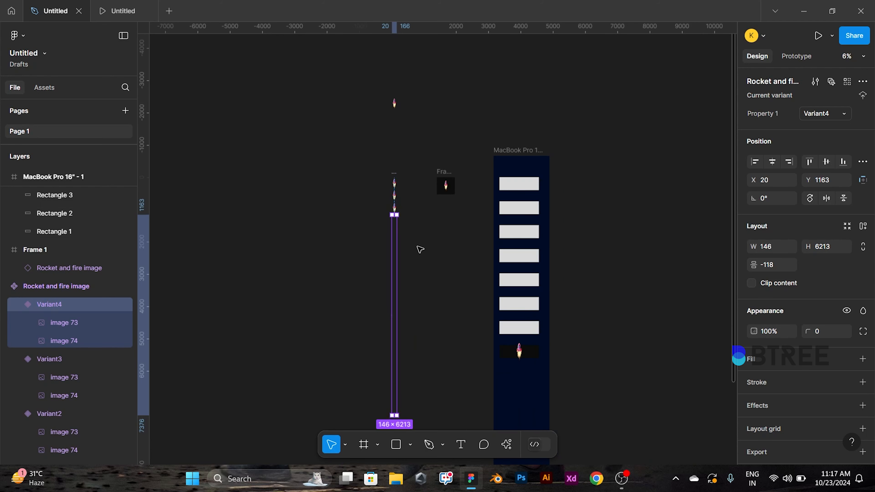
drag(422, 324, 438, 230)
key(ctrl+z)
Move Variant4's image 73 and image 74 farther up until image 73 sits at Y -4010, and deselect them.
scroll(404, 260, up, 5)
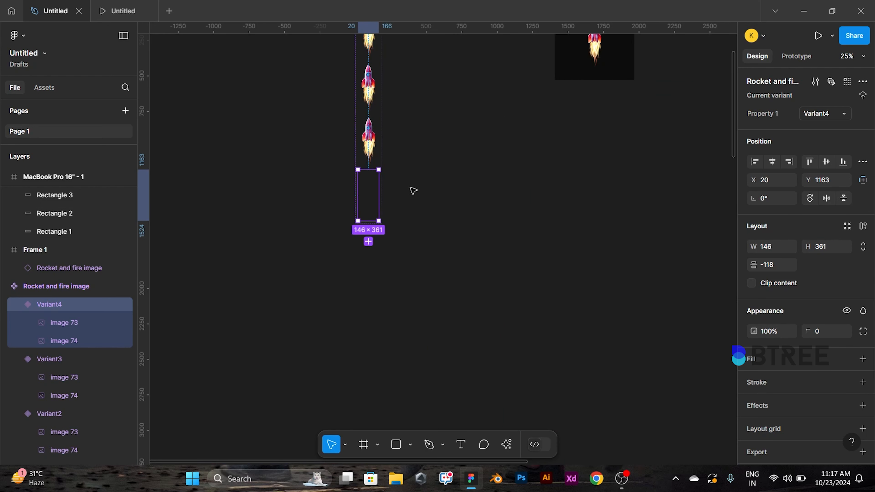
drag(412, 189, 404, 336)
scroll(406, 218, down, 4)
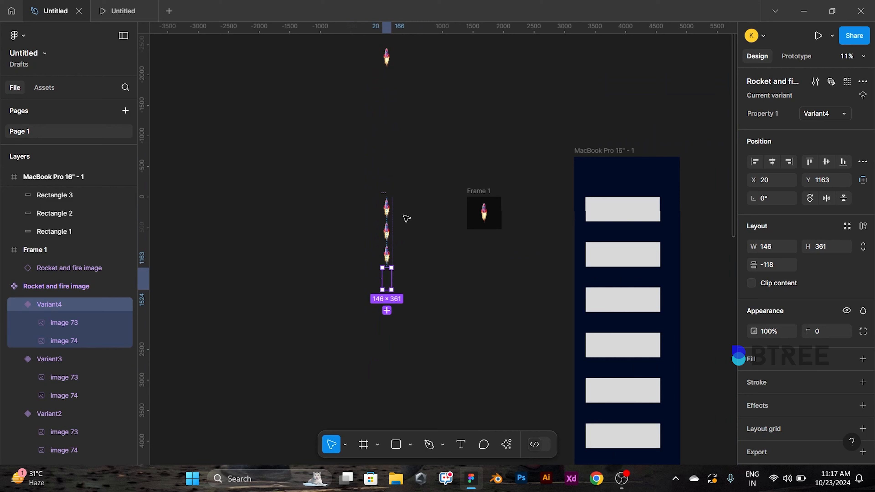
click(387, 53)
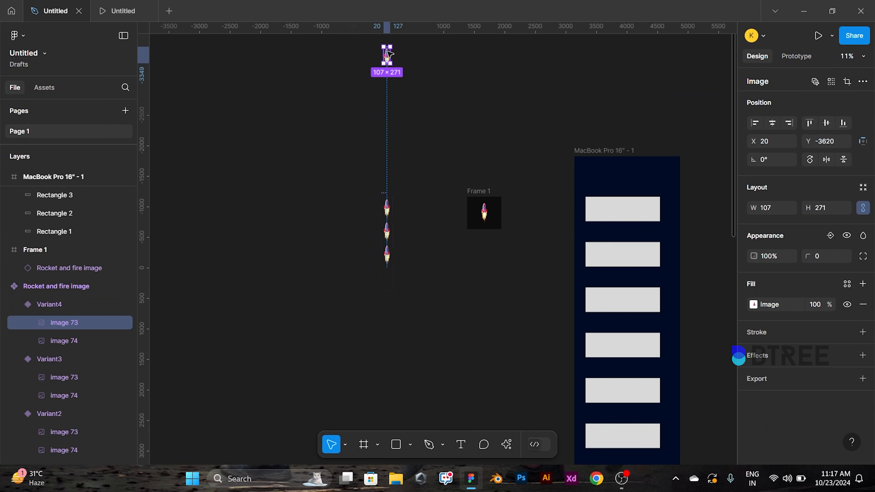
shift+click(71, 342)
drag(453, 214, 467, 245)
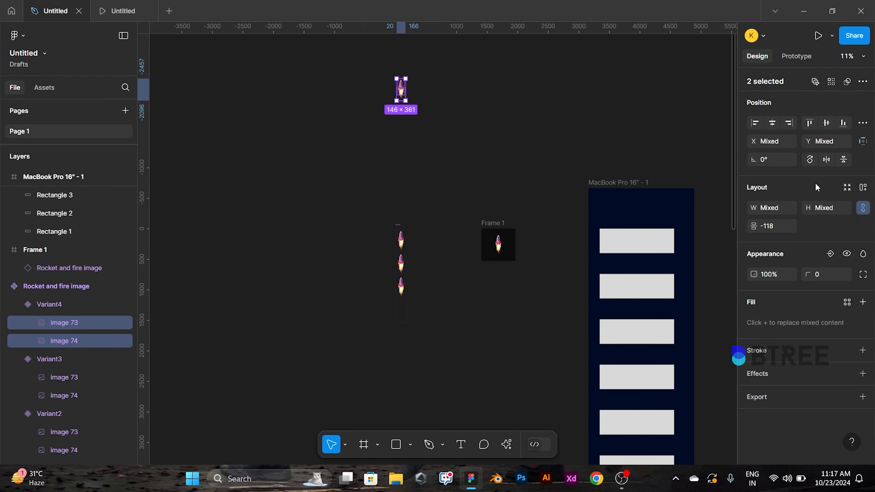
click(51, 304)
click(64, 322)
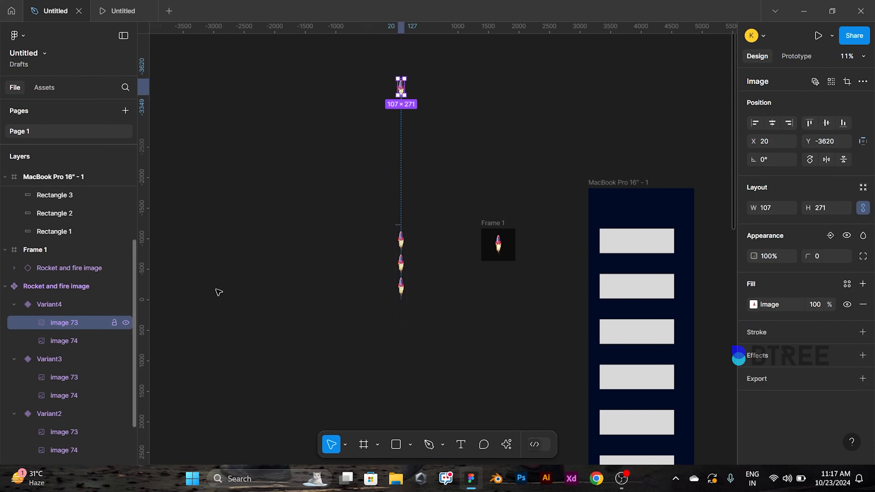
shift+click(50, 336)
drag(479, 249, 467, 277)
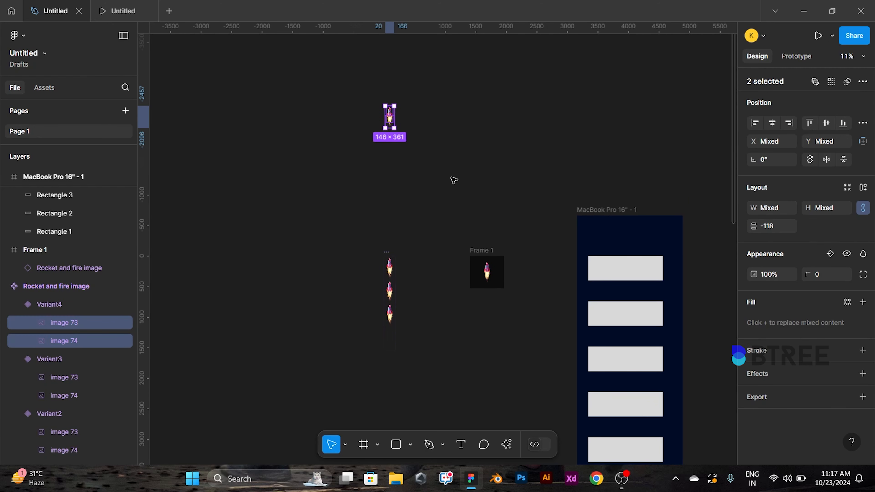
scroll(453, 181, down, 1)
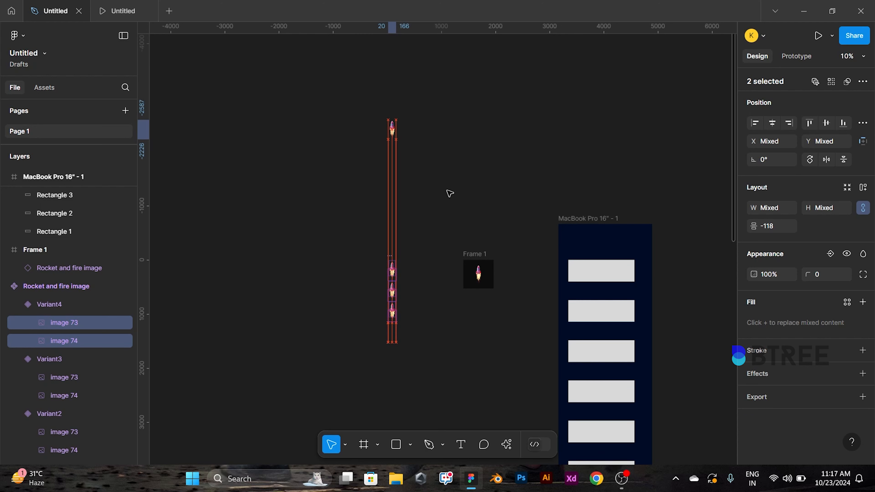
key(shift+Up)
key(shift+Up)
key(shift+Up)
key(shift+Up)
key(shift+Up)
key(shift+Up)
key(shift+Up)
key(shift+Up)
key(shift+Up)
key(shift+Up)
key(shift+Up)
key(shift+Up)
key(shift+Up)
key(shift+Up)
key(shift+Up)
key(shift+Up)
click(449, 165)
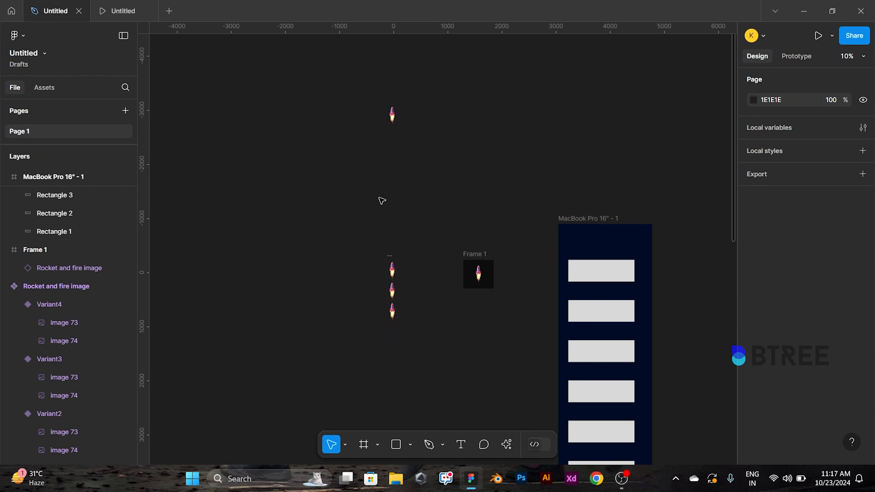
Draw a 186-wide guide rectangle beside the rocket component set, starting level with the uppermost rocket, and set its height to 6213.
mouse_move(387, 106)
mouse_down()
mouse_move(397, 340)
mouse_move(377, 323)
mouse_up()
scroll(379, 323, up, 5)
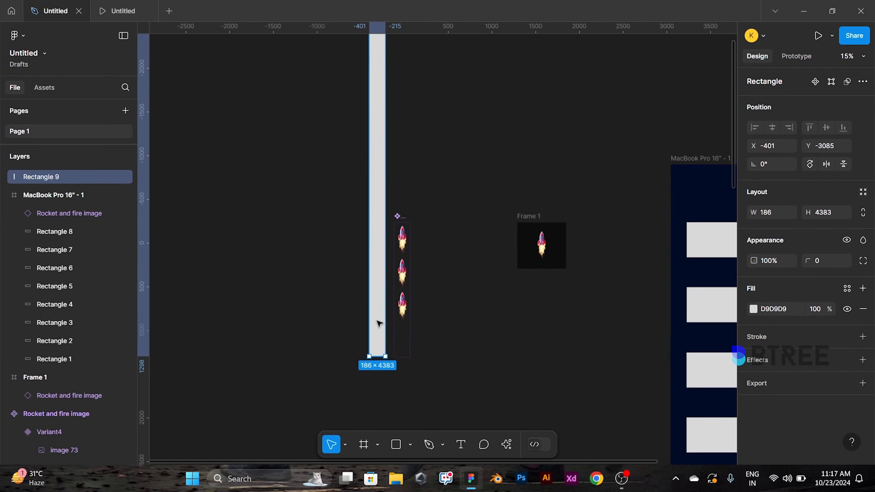
scroll(504, 248, down, 4)
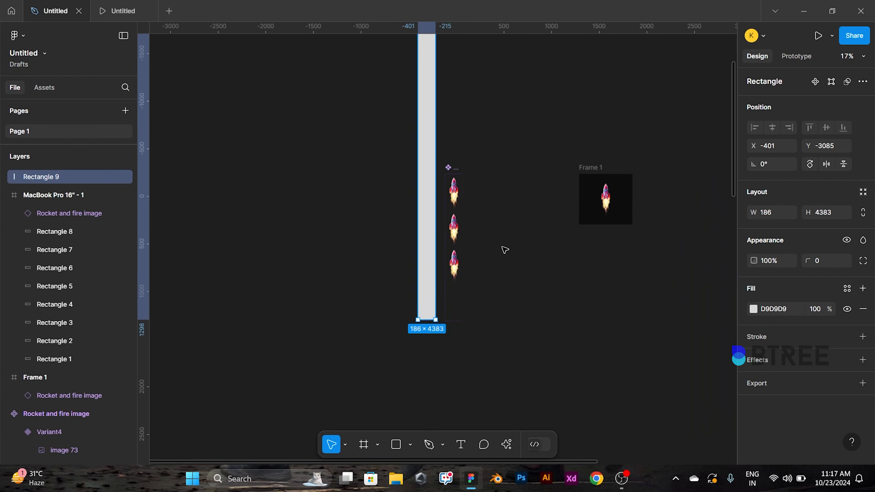
text(6213)
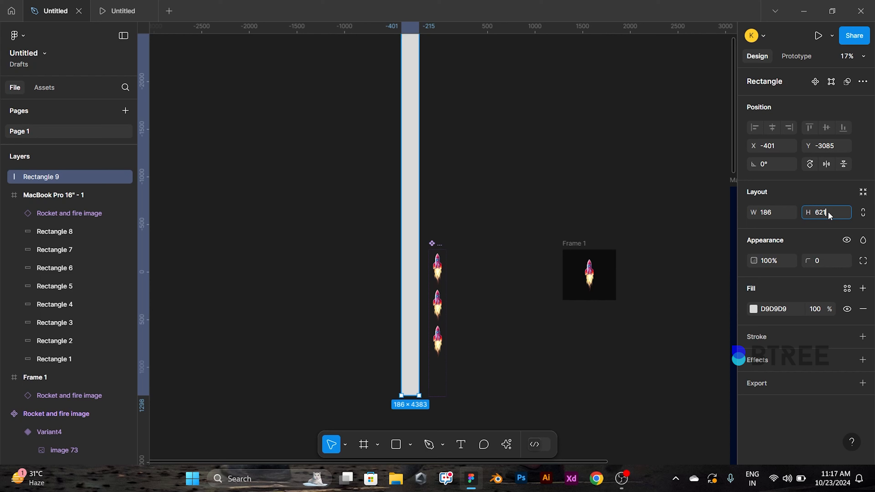
key(Return)
Move the guide rectangle to X -416, Y -4902 so its bottom edge aligns with the bottom of the rocket component set.
scroll(488, 180, down, 2)
scroll(488, 181, down, 1)
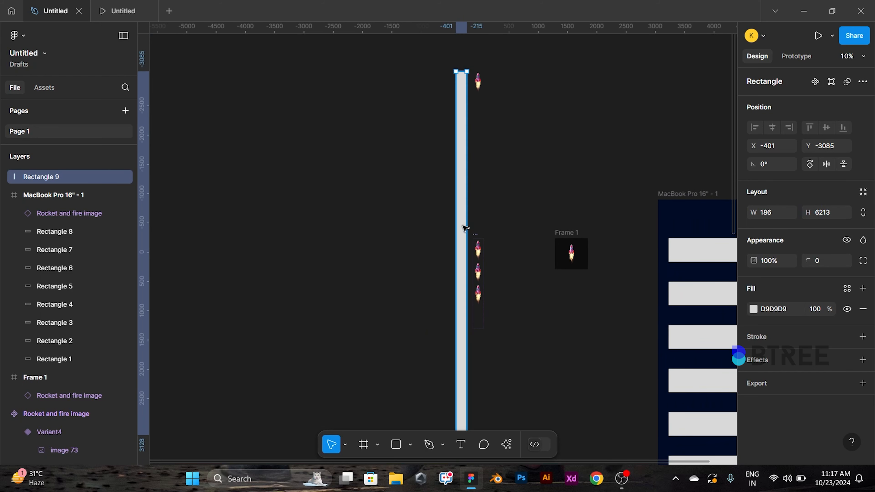
drag(465, 228, 463, 121)
scroll(463, 256, up, 6)
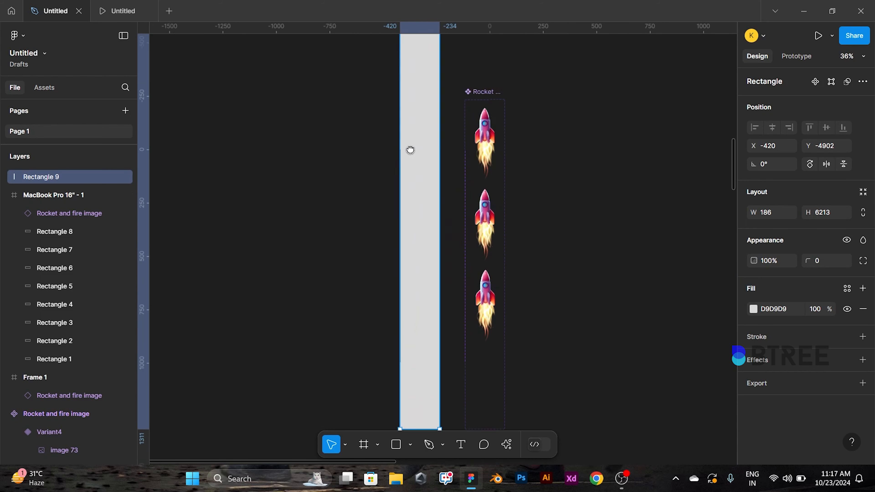
scroll(410, 149, down, 4)
scroll(445, 260, up, 2)
drag(365, 257, 359, 254)
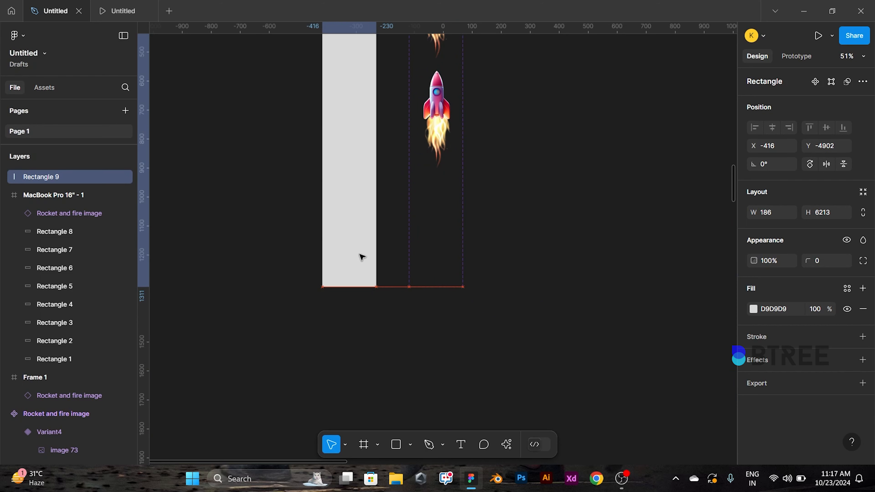
Move Variant4's image 73 and image 74 up until the rocket is level with the guide rectangle's top edge, and deselect them.
scroll(365, 293, down, 8)
scroll(396, 198, up, 3)
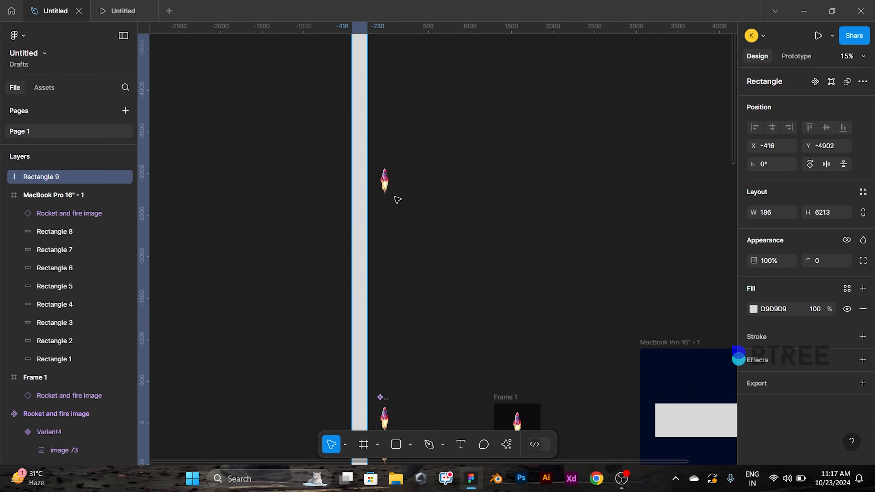
ctrl+click(391, 180)
scroll(72, 416, down, 2)
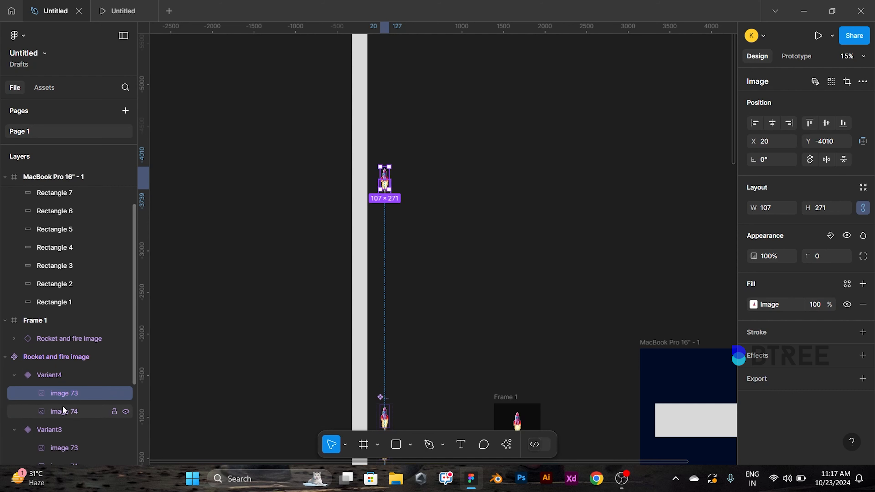
shift+click(64, 410)
scroll(443, 89, down, 1)
drag(443, 88, 444, 222)
key(shift+Up)
key(shift+Up)
key(shift+Up)
key(shift+Up)
key(shift+Up)
key(shift+Up)
key(shift+Up)
key(shift+Up)
key(shift+Up)
key(shift+Up)
key(shift+Up)
key(shift+Up)
key(shift+Up)
key(shift+Up)
key(shift+Up)
key(shift+Up)
key(shift+Up)
key(shift+Up)
key(shift+Up)
key(shift+Up)
key(shift+Up)
key(shift+Up)
key(shift+Up)
key(shift+Up)
key(shift+Up)
key(shift+Up)
key(shift+Up)
key(shift+Up)
key(shift+Up)
key(shift+Up)
key(shift+Up)
key(shift+Up)
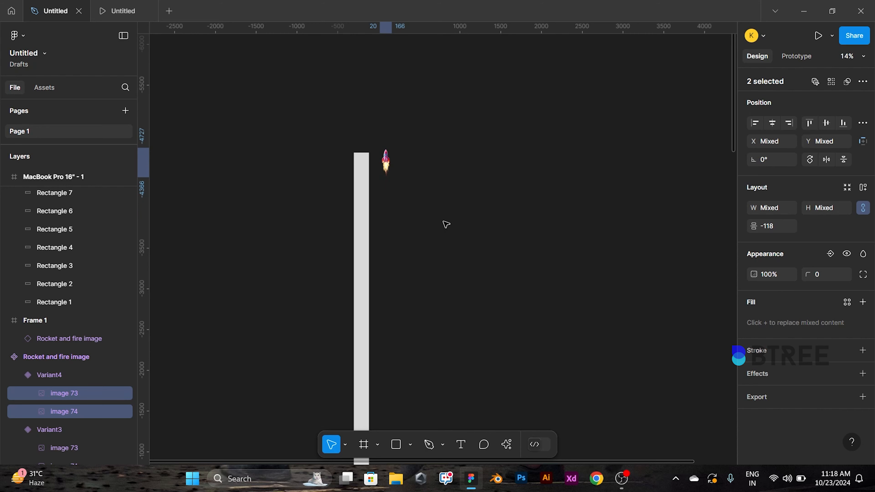
click(494, 197)
scroll(496, 199, down, 8)
drag(496, 199, 446, 93)
scroll(427, 172, up, 4)
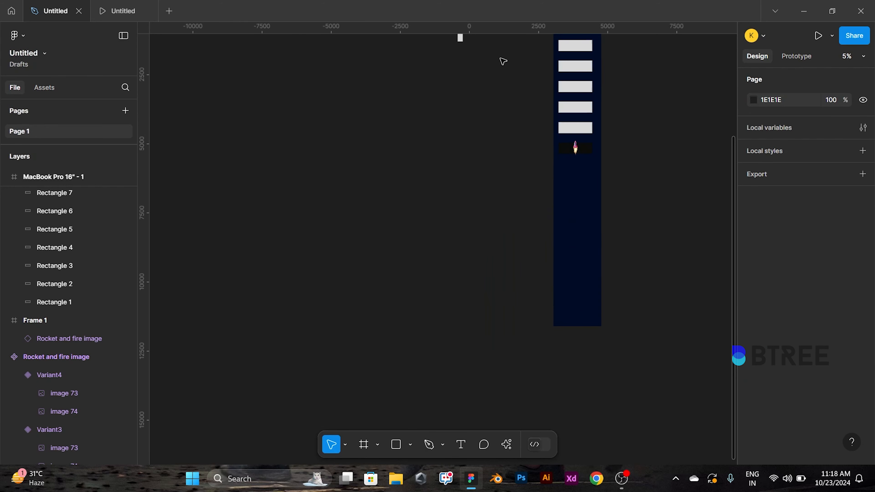
Delete the tall guide rectangle beside the rocket component set.
drag(501, 60, 290, 363)
click(247, 245)
key(Delete)
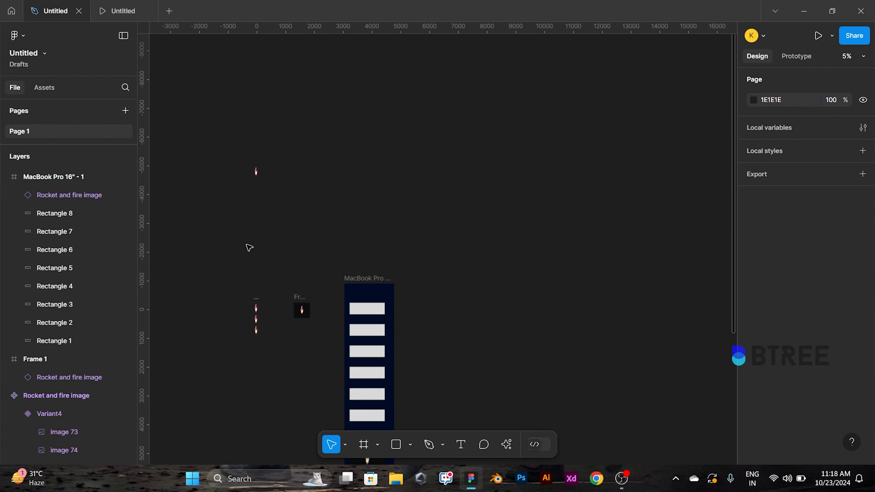
Preview the MacBook Pro 16" page in the prototype, following the rocket flight along its full path, and return to the design file.
click(346, 278)
click(125, 7)
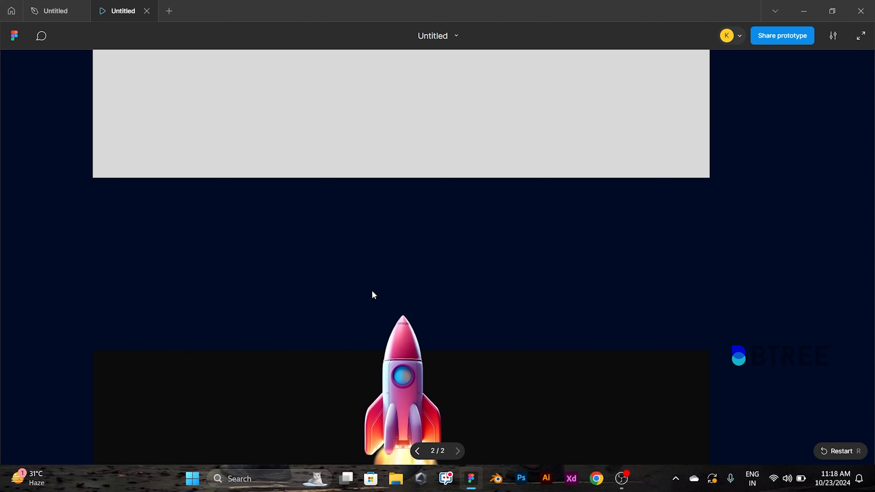
scroll(444, 327, down, 3)
scroll(465, 245, down, 2)
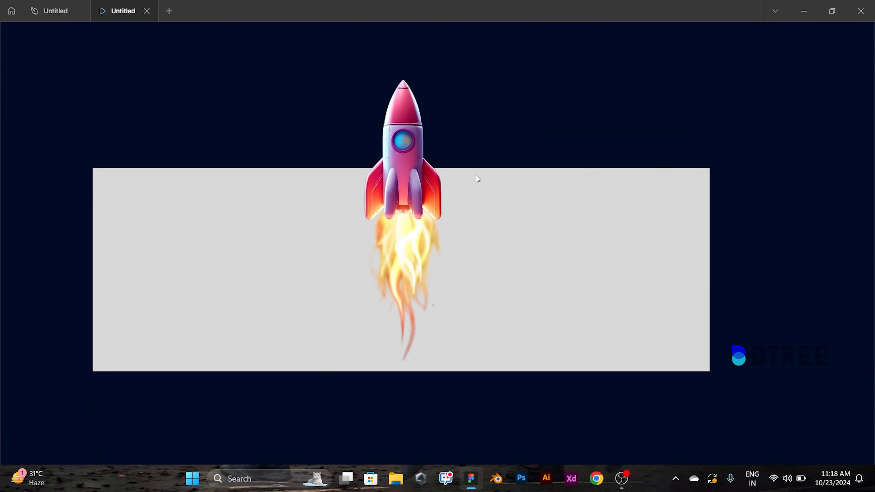
scroll(504, 254, up, 8)
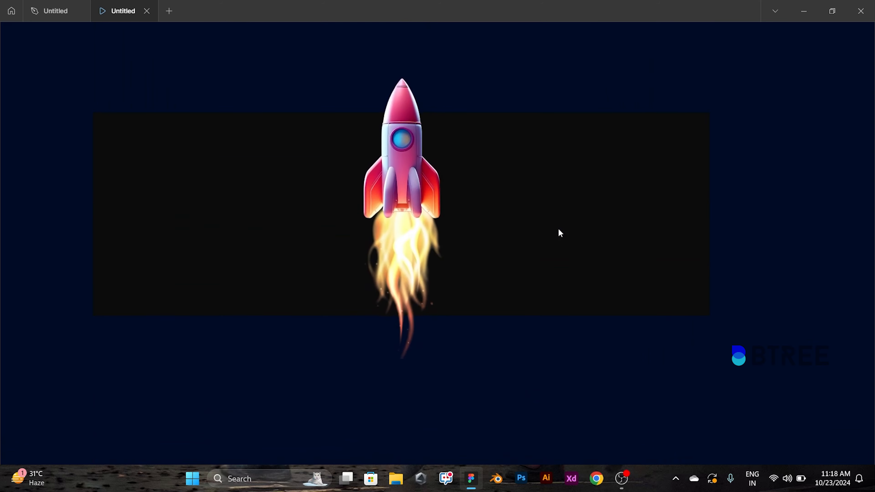
click(56, 11)
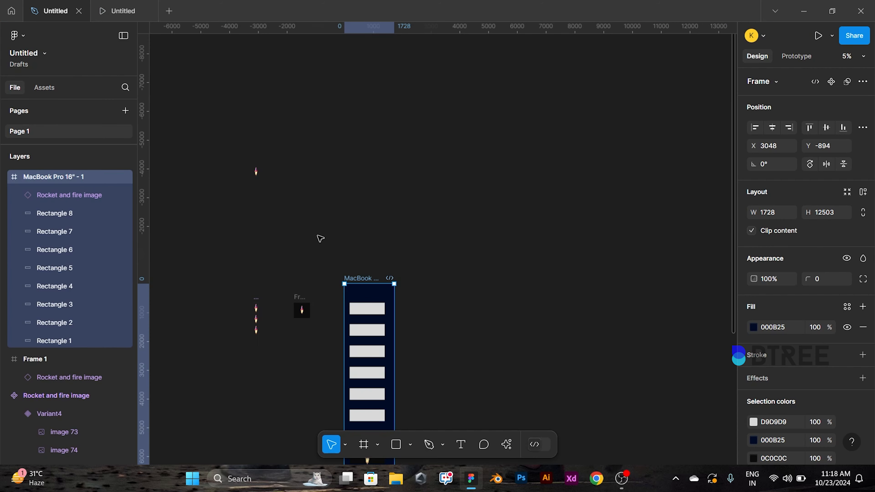
click(457, 254)
drag(457, 254, 510, 198)
click(436, 253)
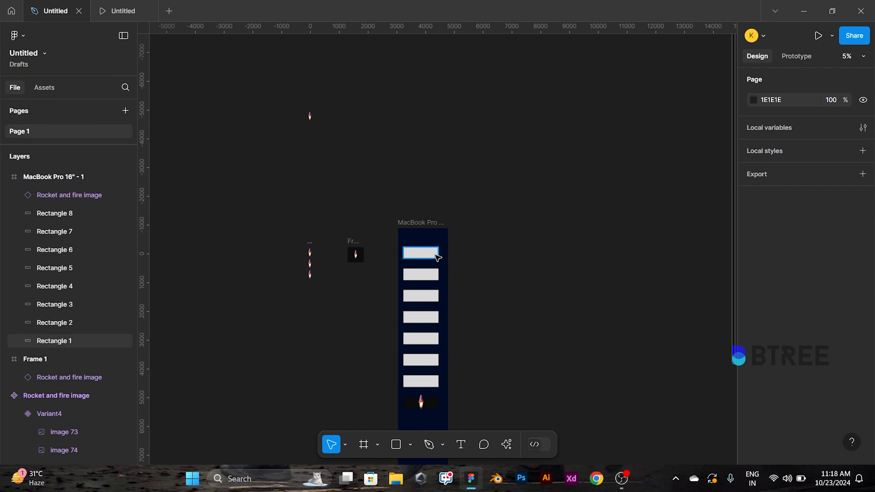
shift+click(431, 381)
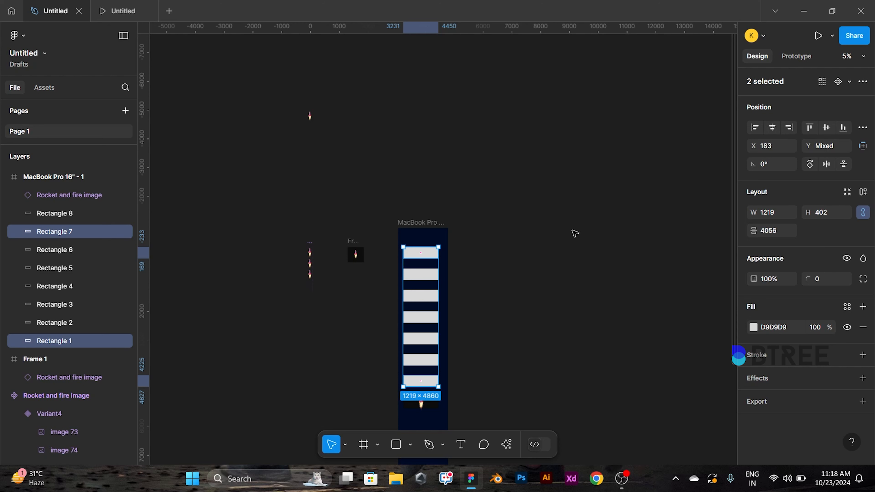
click(529, 273)
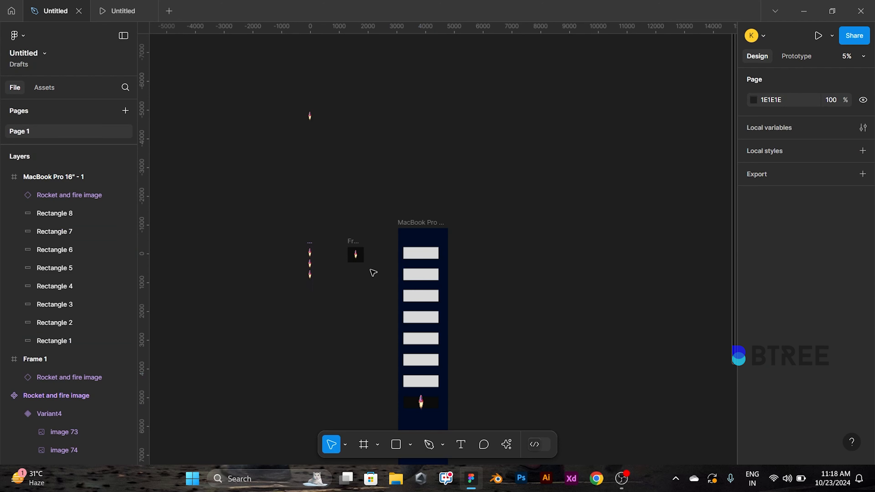
scroll(373, 272, up, 1)
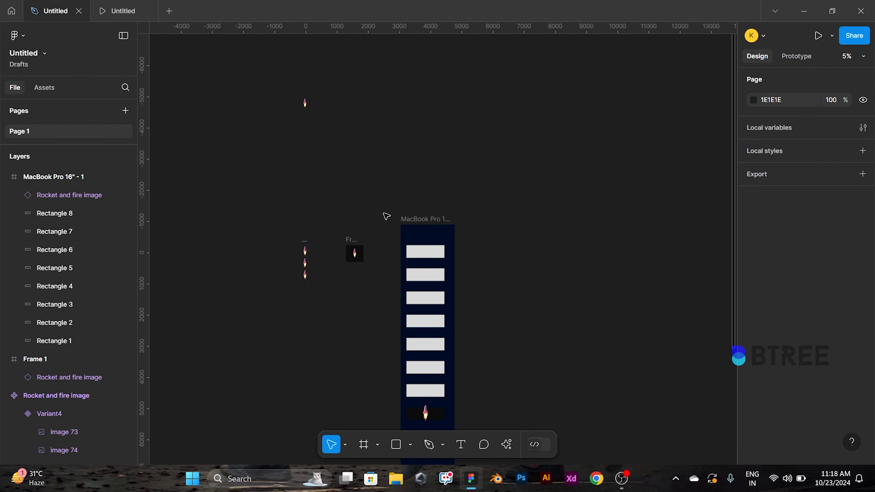
scroll(395, 196, down, 3)
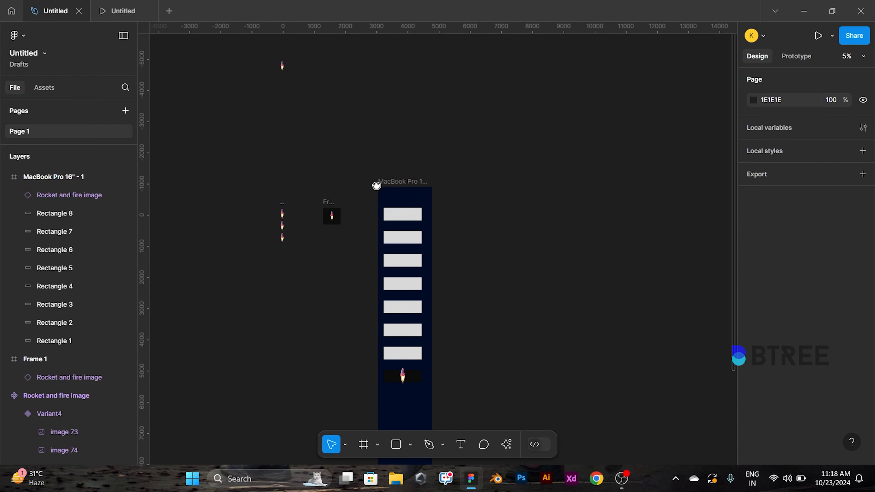
Delete all eight rectangles, Rectangle 1 through Rectangle 8, from the MacBook Pro 16" page.
click(396, 201)
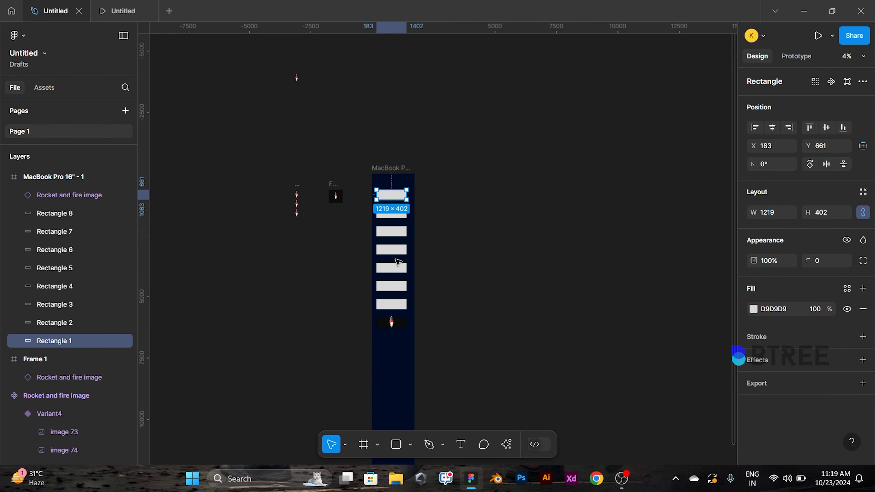
scroll(406, 308, up, 5)
click(394, 347)
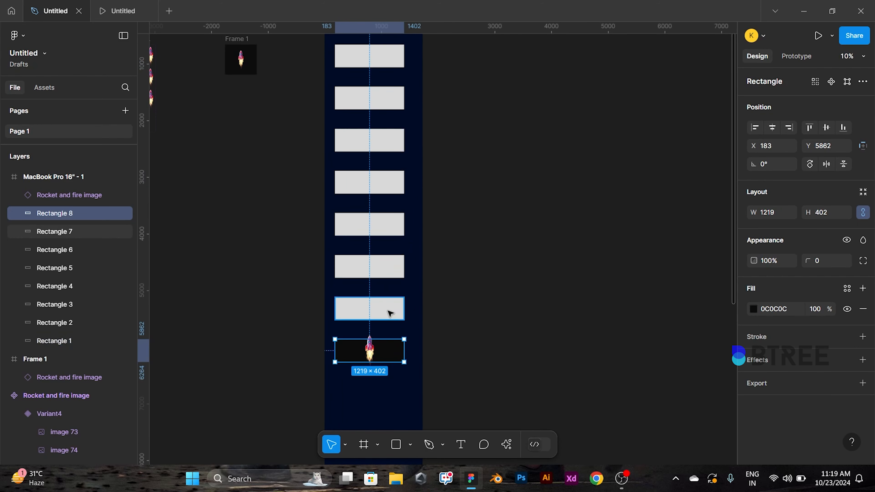
shift+click(390, 309)
shift+click(393, 268)
shift+click(387, 223)
shift+click(386, 183)
shift+click(384, 135)
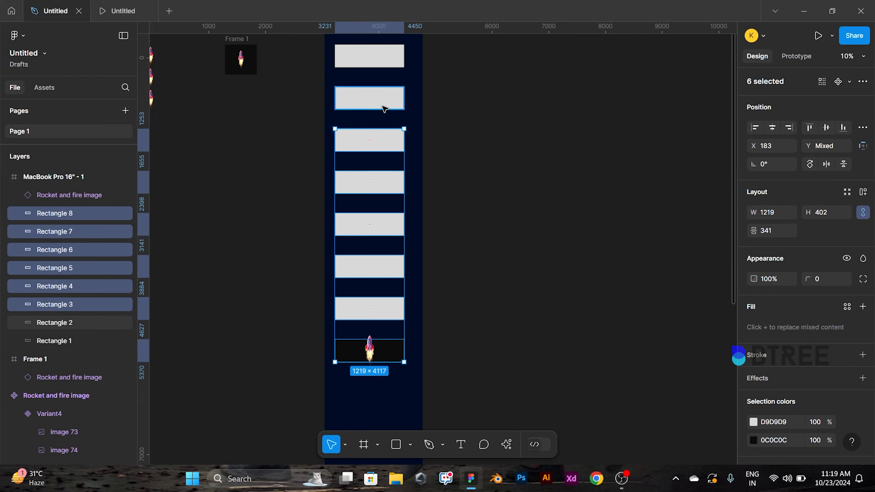
shift+click(382, 104)
drag(382, 116, 402, 281)
shift+click(406, 219)
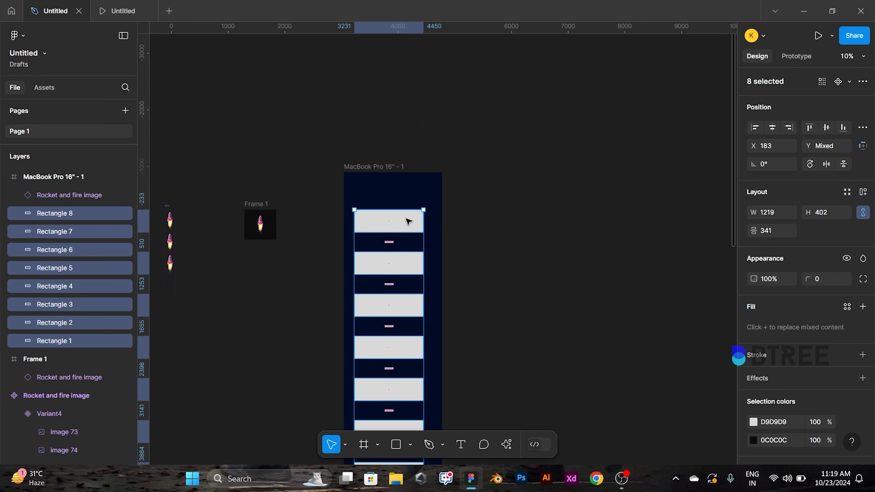
key(Delete)
Center the rocket instance horizontally on the MacBook Pro 16" page and deselect it.
scroll(413, 220, down, 5)
scroll(413, 224, up, 3)
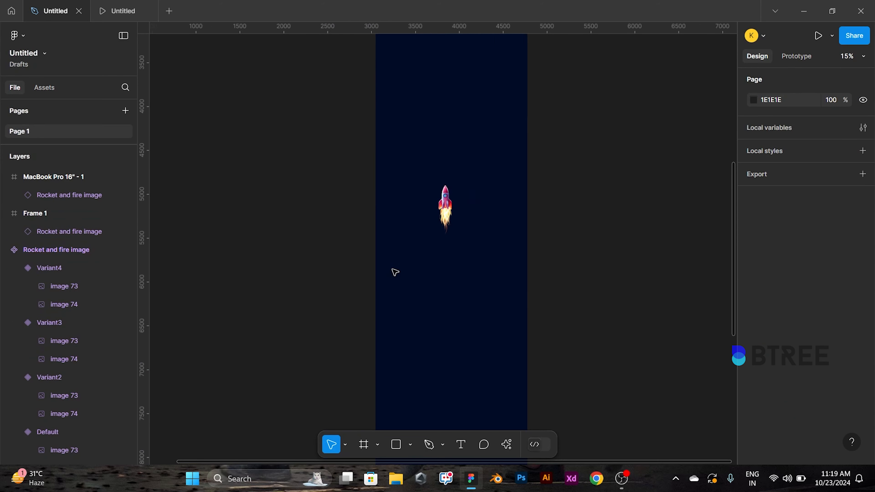
click(444, 217)
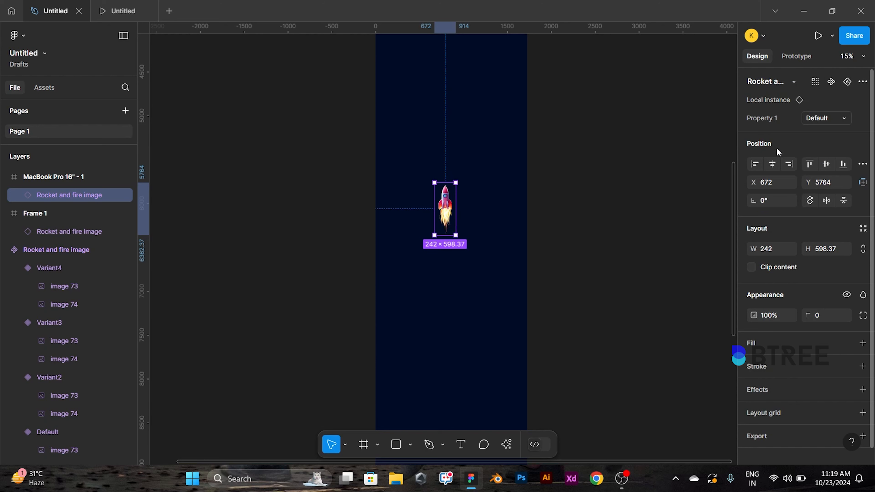
click(611, 231)
Add the text "ROCKET" on the MacBook Pro 16" page, to the left of the rocket.
scroll(612, 232, up, 1)
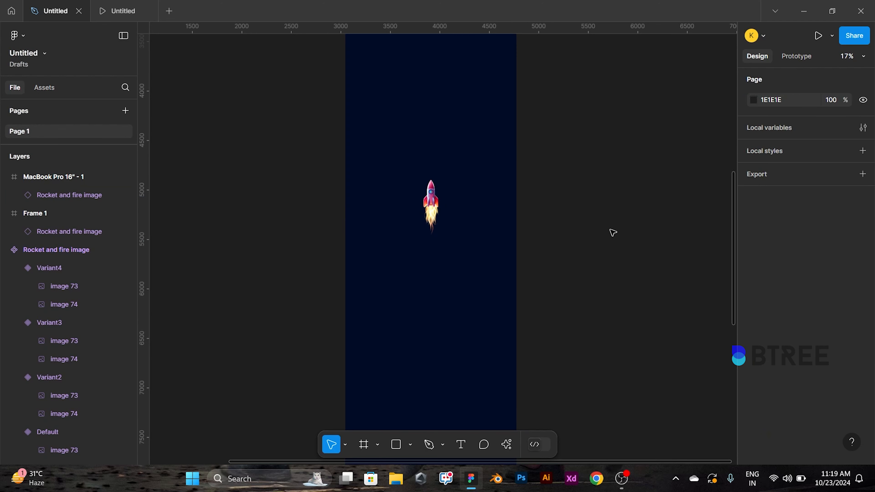
scroll(612, 232, up, 3)
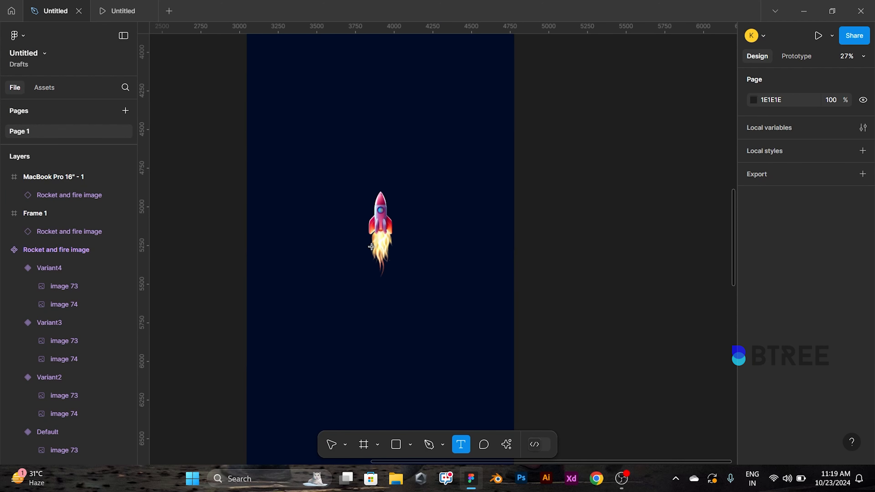
click(292, 229)
text(ROCKET)
key(Escape)
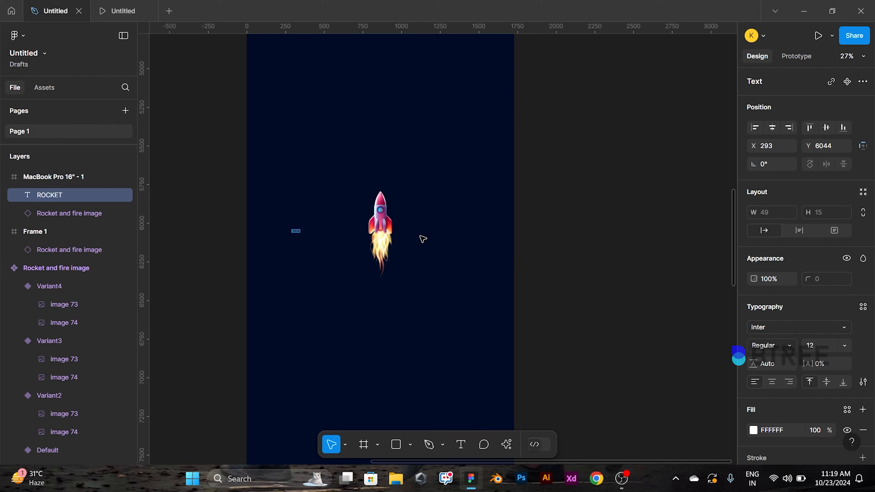
Set the ROCKET text's size to 96 and its font to the installed GROBOLD.
click(828, 345)
click(828, 412)
click(792, 327)
click(642, 219)
click(669, 332)
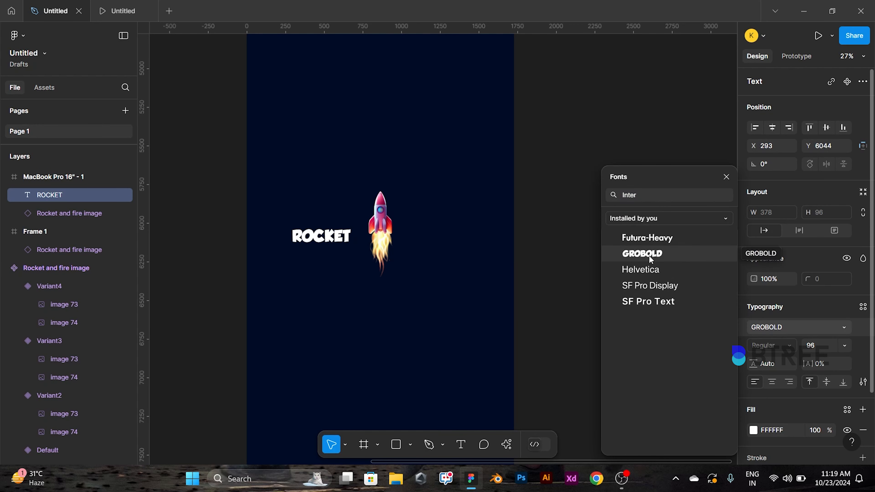
click(649, 254)
Scale the ROCKET text proportionally to about 1376 × 350 and place it over the rocket at about X 241, Y 5863.
text(K)
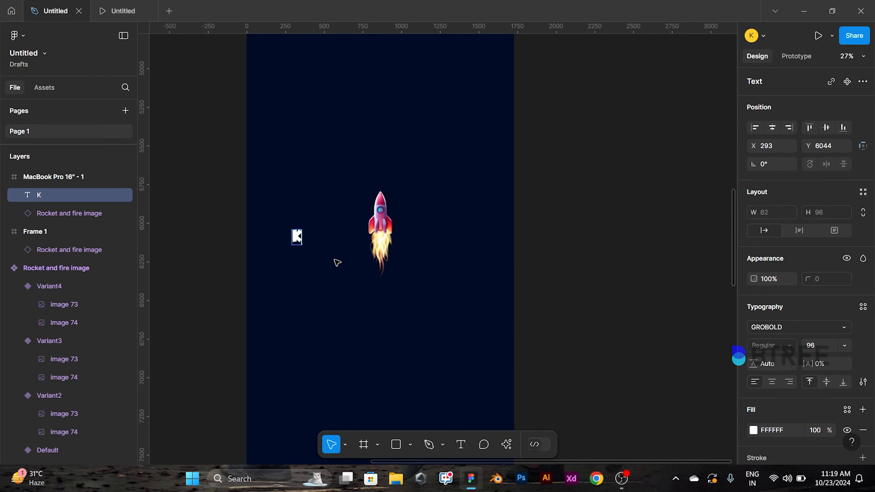
key(ctrl+z)
key(k)
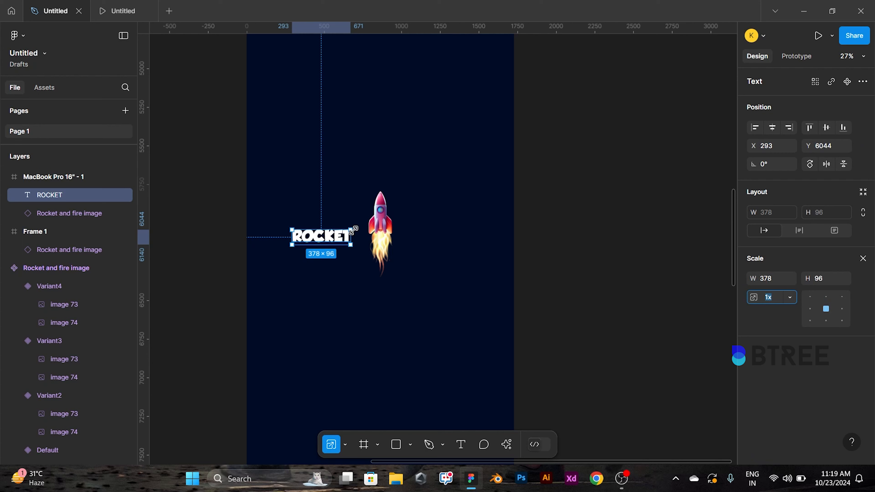
drag(354, 229, 416, 189)
drag(432, 220, 430, 225)
click(862, 262)
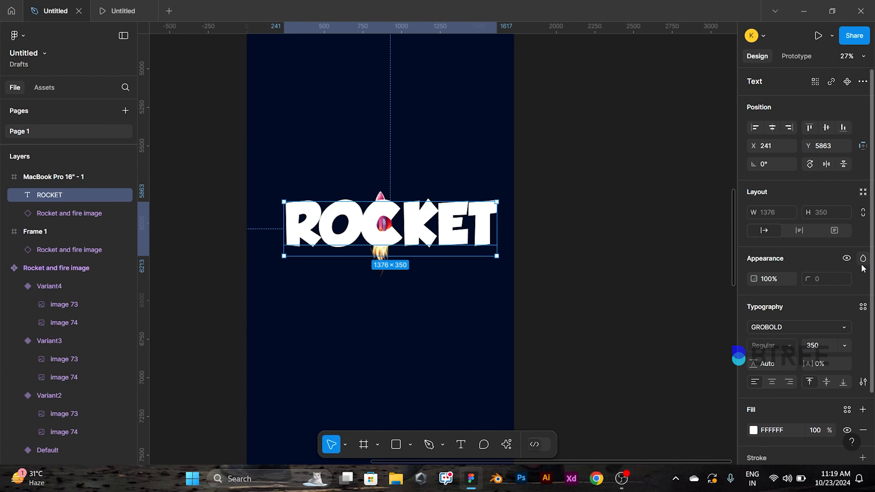
Set the ROCKET text's letter spacing to 12% and center it horizontally on the page.
drag(821, 362, 850, 362)
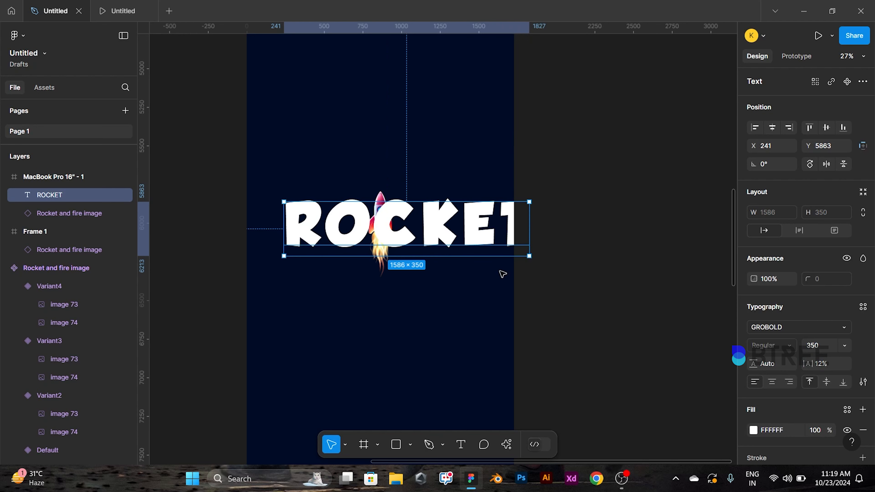
click(772, 127)
click(561, 244)
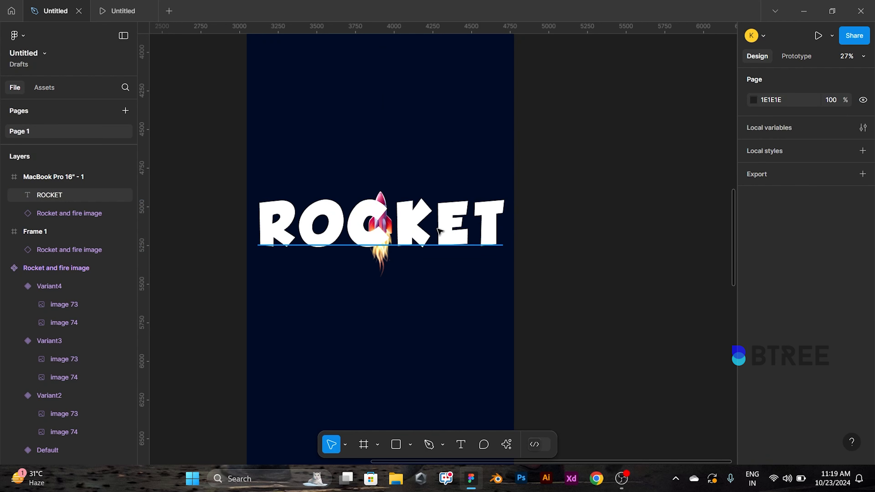
Move the ROCKET text down to Y 5888 and place its layer behind the rocket instance.
drag(437, 228, 438, 234)
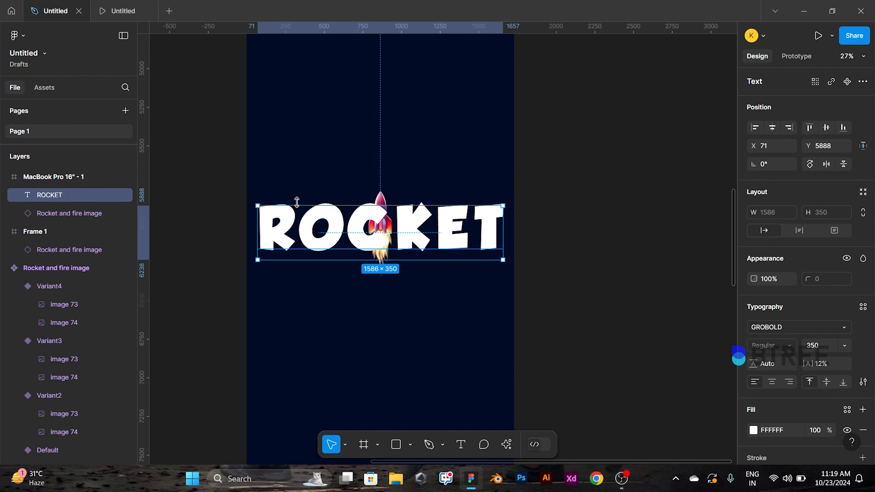
drag(27, 195, 45, 220)
click(567, 264)
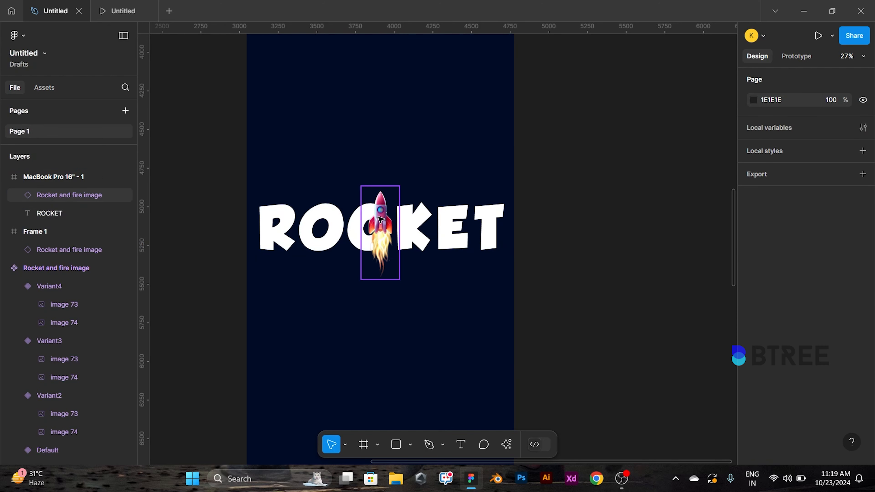
Scale the rocket instance by about 1.66x and center it over the ROCKET text at X 664, Y 5511.
click(380, 224)
key(k)
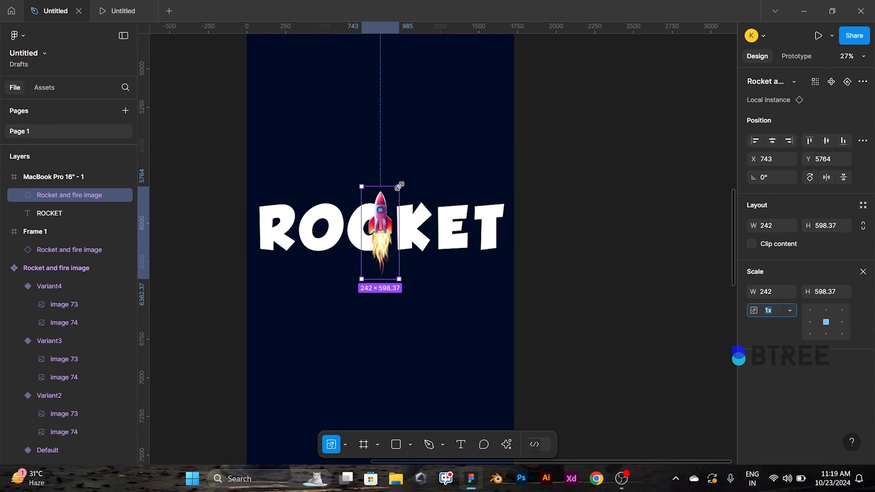
drag(399, 186, 408, 152)
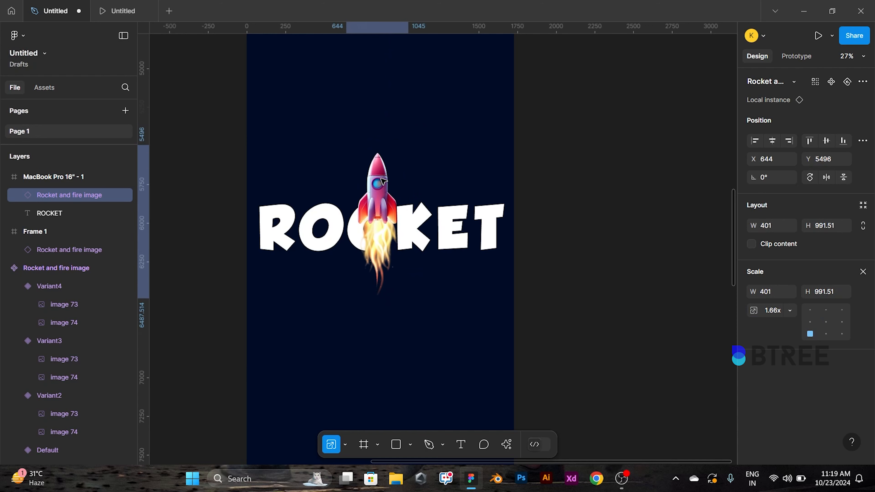
drag(381, 178, 385, 184)
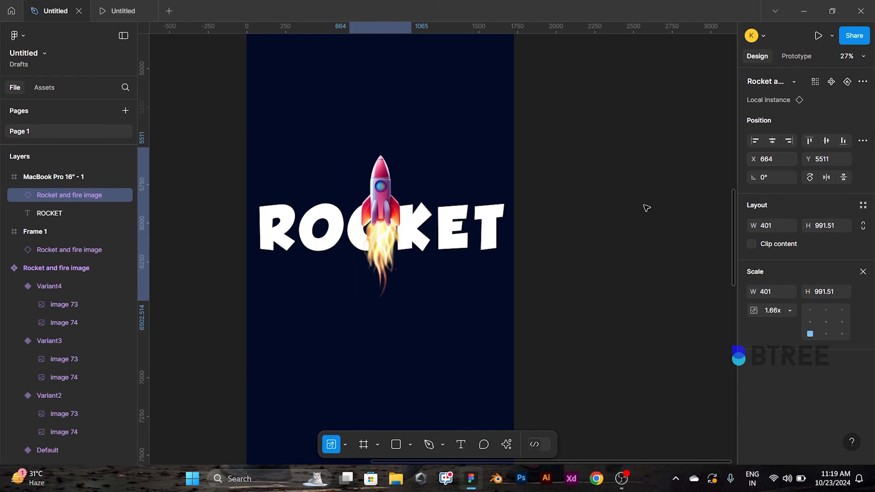
click(541, 248)
Select the MacBook Pro 16" page and open it in the prototype presentation.
scroll(543, 249, down, 3)
scroll(428, 335, down, 4)
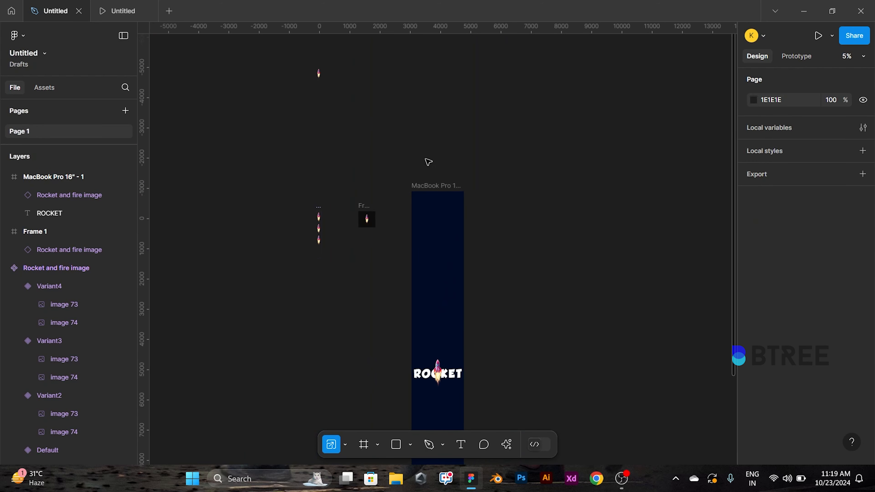
click(431, 185)
key(shift+space)
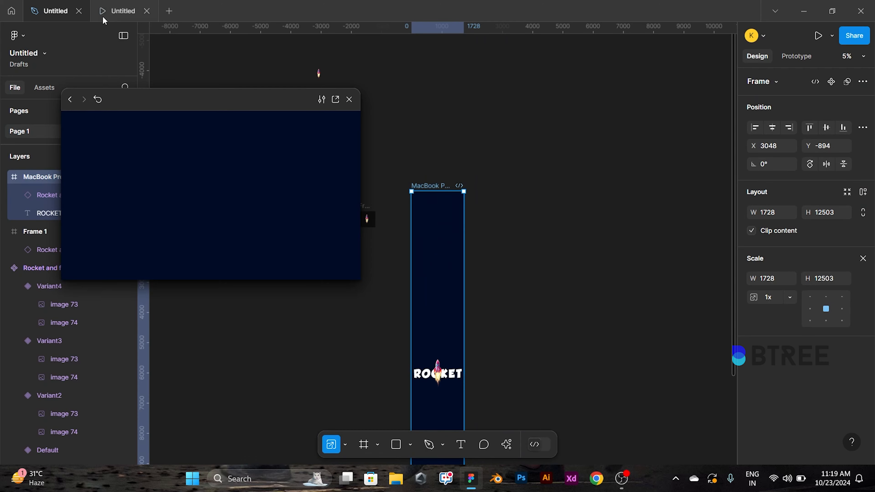
click(107, 12)
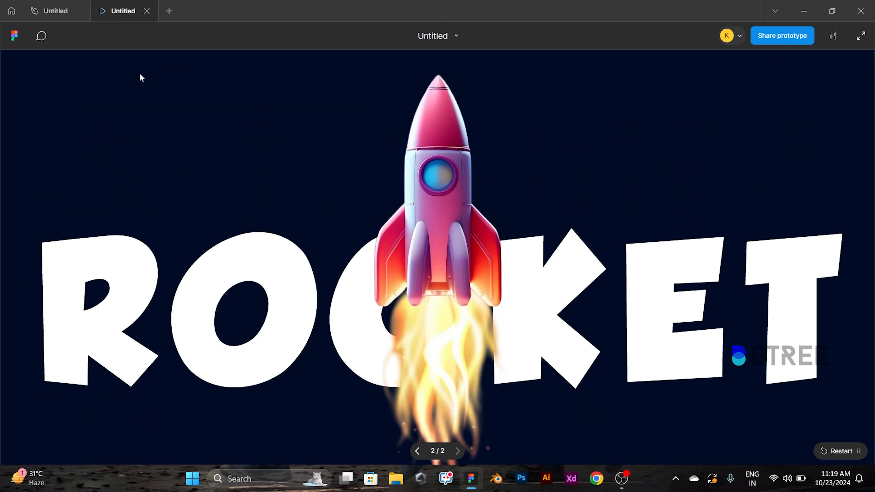
Restart the prototype, advance to the ROCKET page and launch the rocket to check its flight up the page.
click(831, 451)
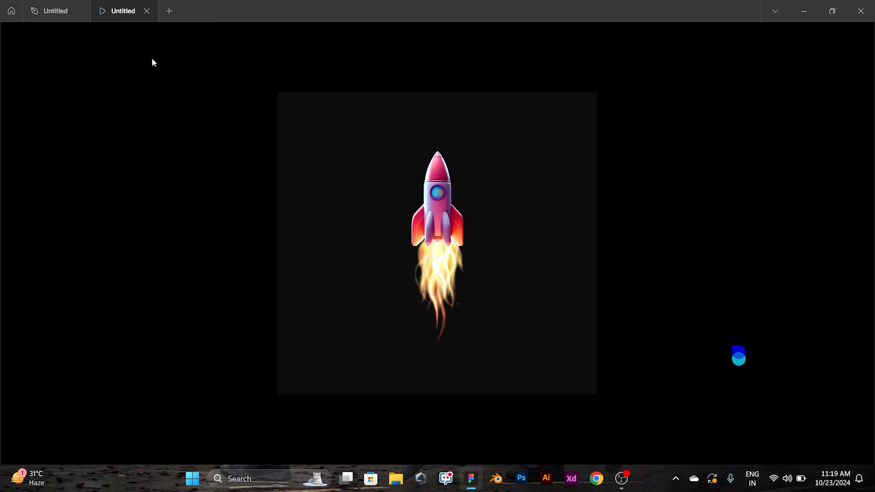
click(458, 451)
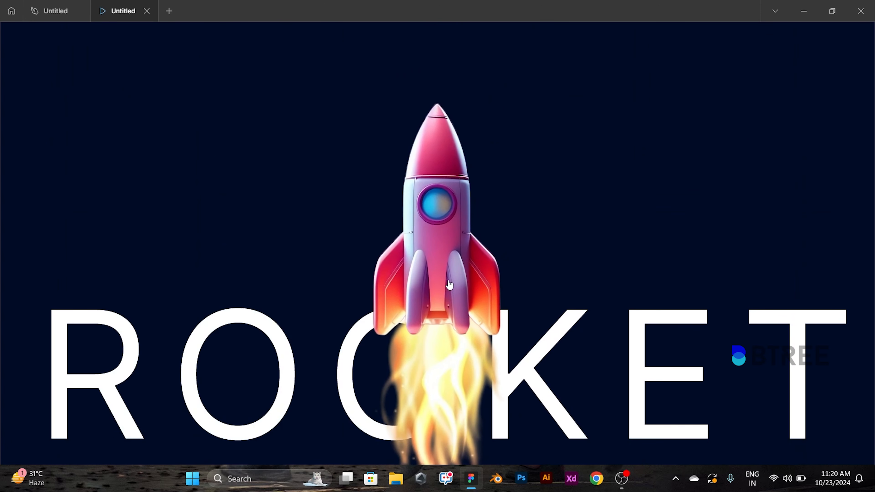
click(483, 341)
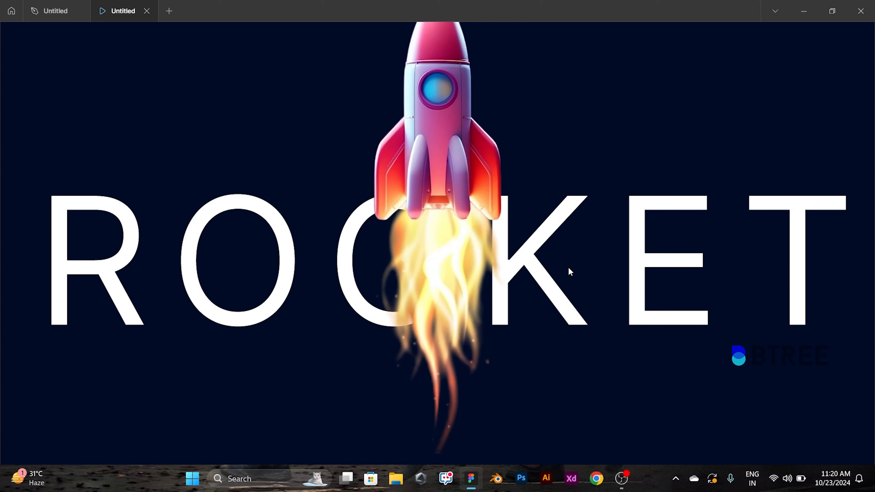
scroll(468, 297, up, 3)
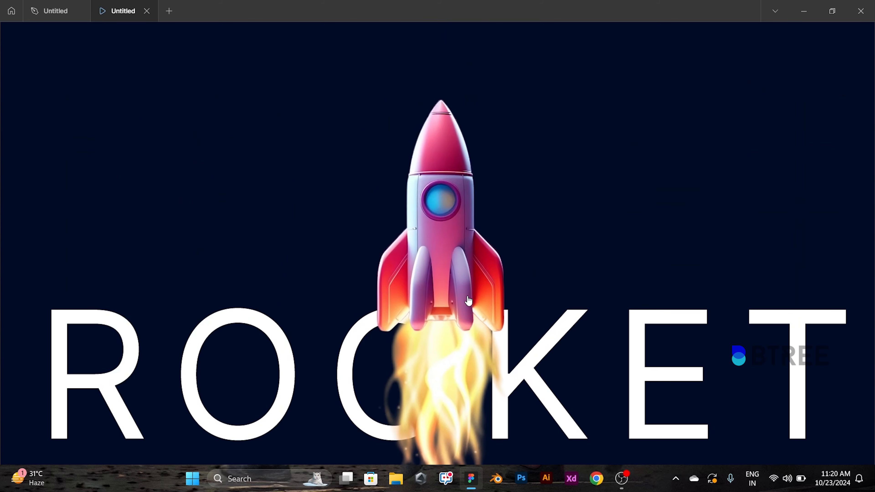